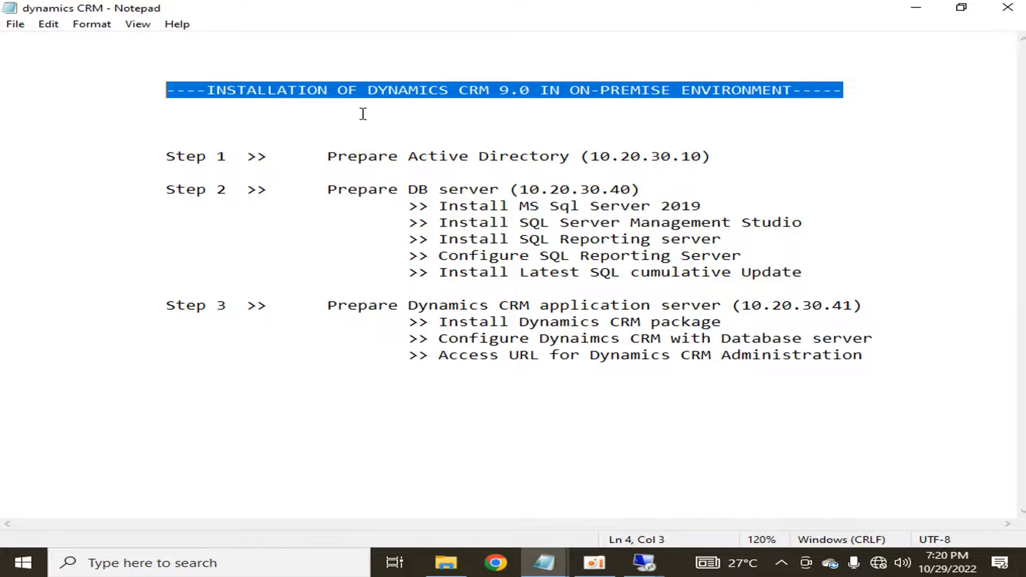
- Review the title and Step 1 line of the Notepad installation plan
click(467, 108)
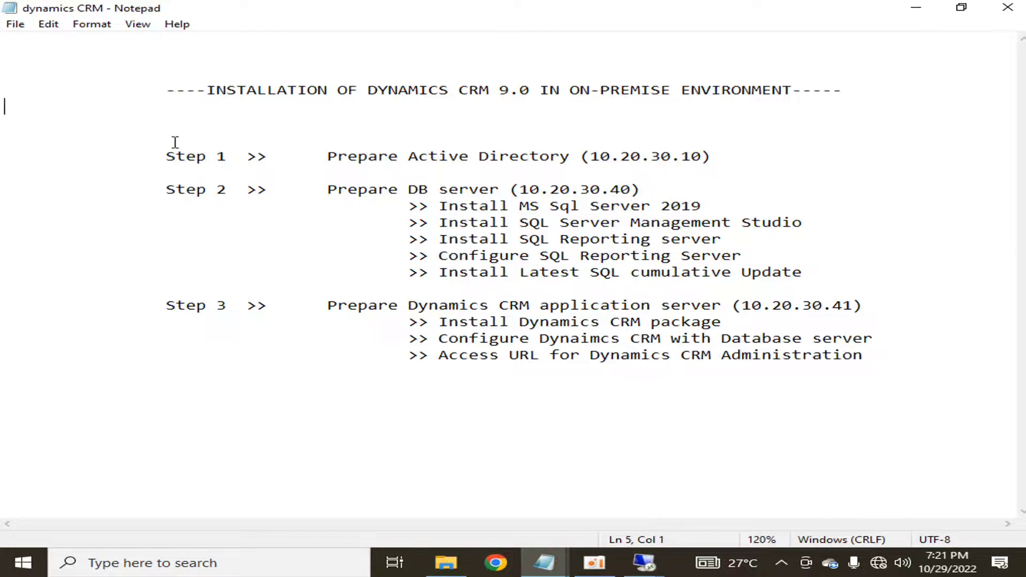
click(105, 155)
click(236, 89)
drag(166, 156, 581, 160)
click(752, 156)
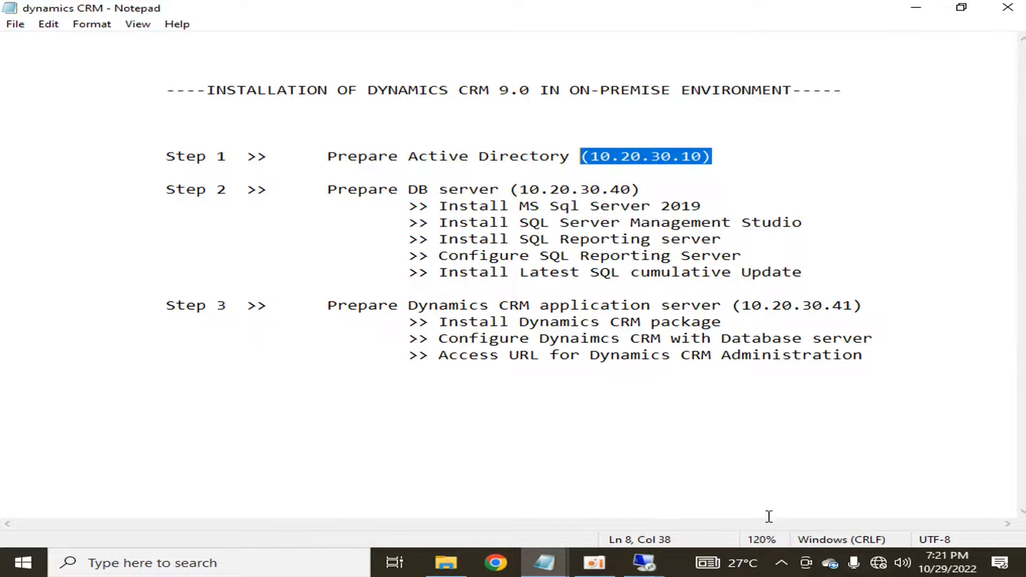
- Launch Active Directory Users and Computers (dsa) on the 10.20.30.10 server
mouse_move(644, 562)
click(361, 476)
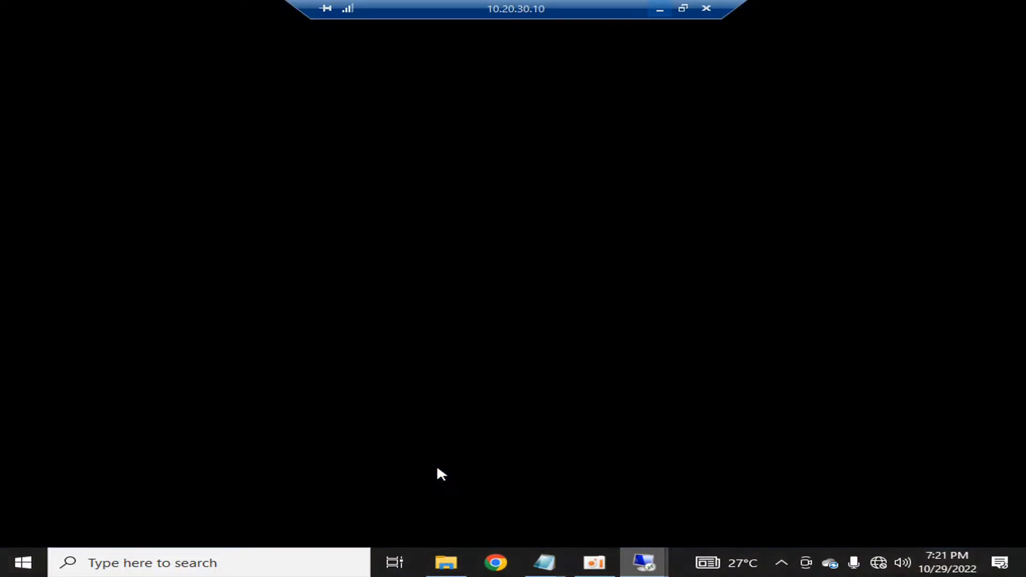
click(3, 571)
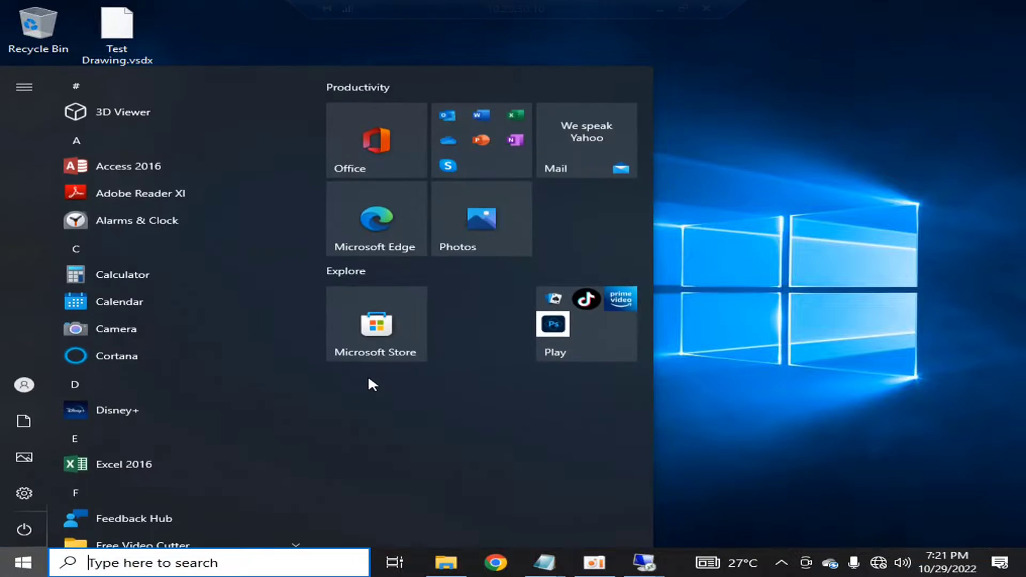
text(dsa)
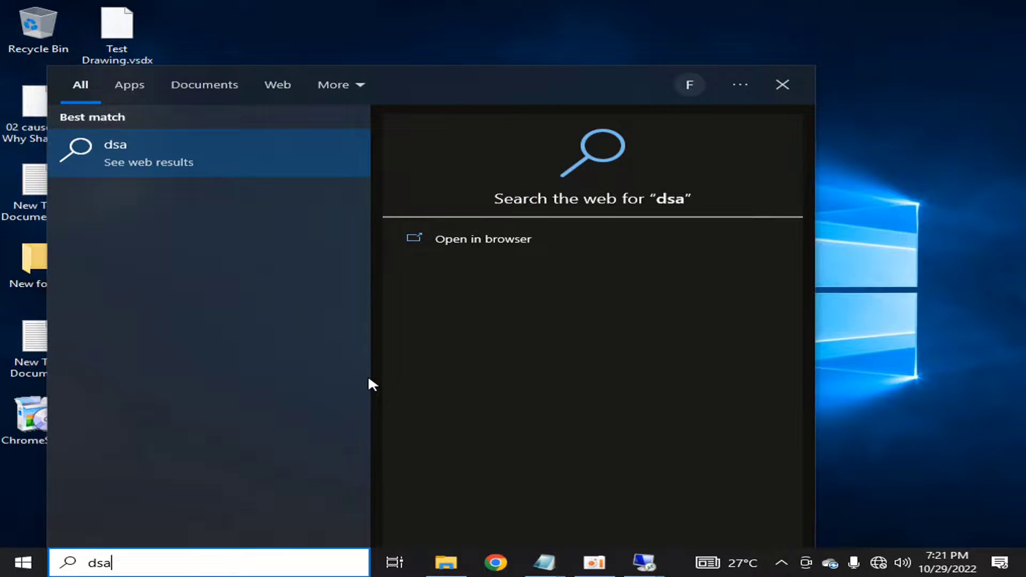
click(938, 255)
click(27, 563)
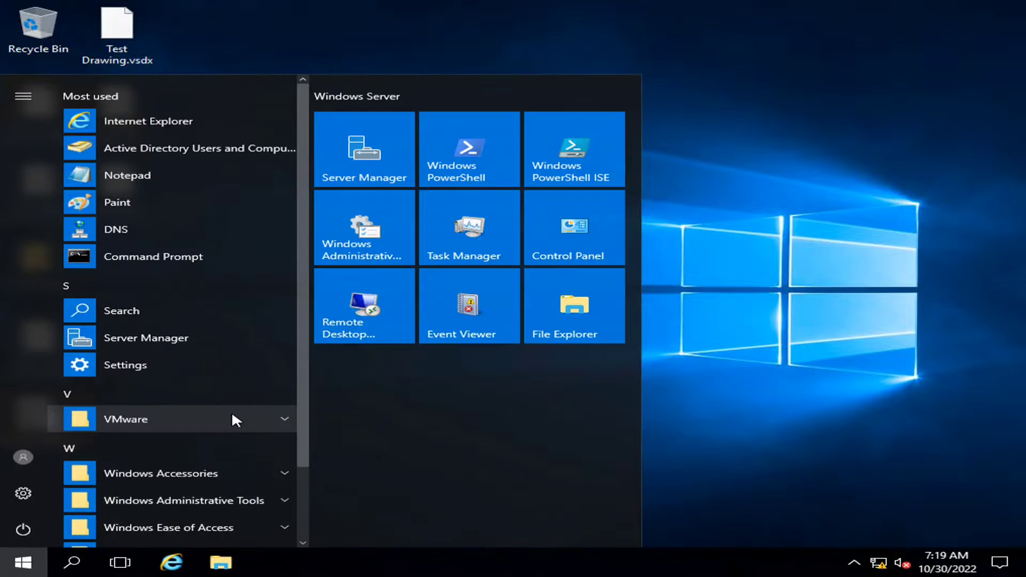
text(dsa)
key(Return)
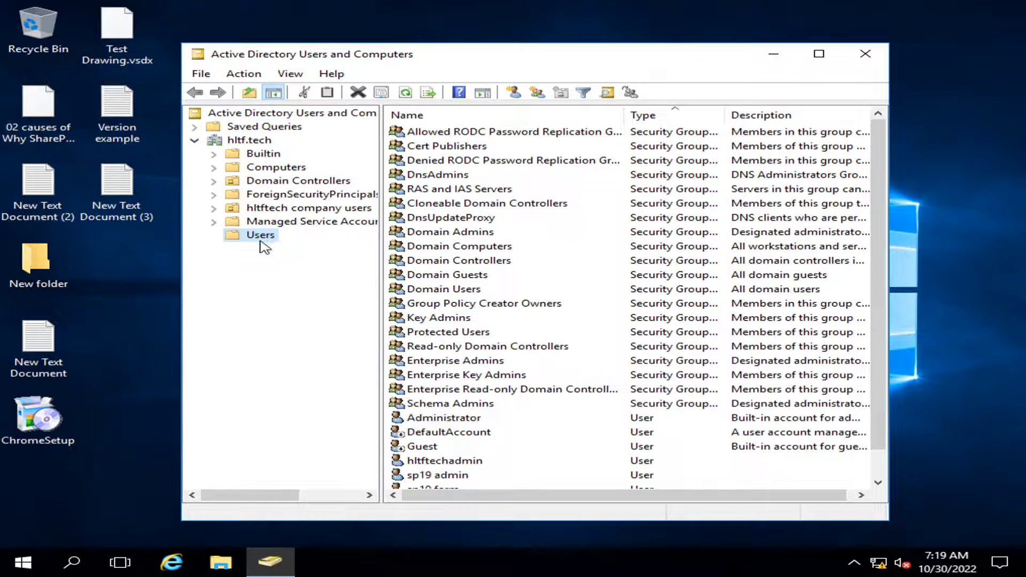
- Select and review the three sp19 domain user accounts in the Users container
scroll(551, 380, down, 1)
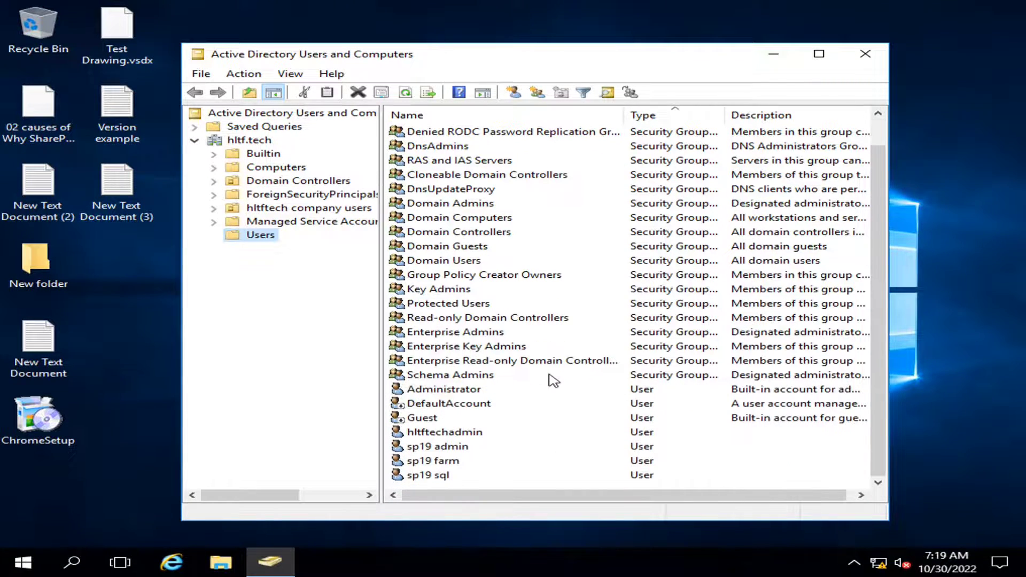
click(454, 447)
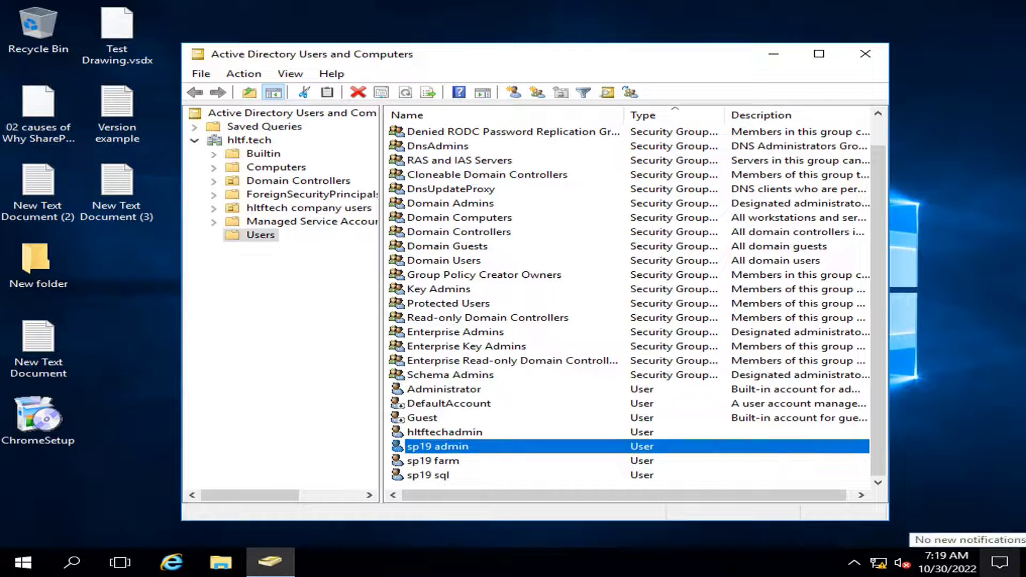
ctrl+click(434, 460)
key(shift+Down)
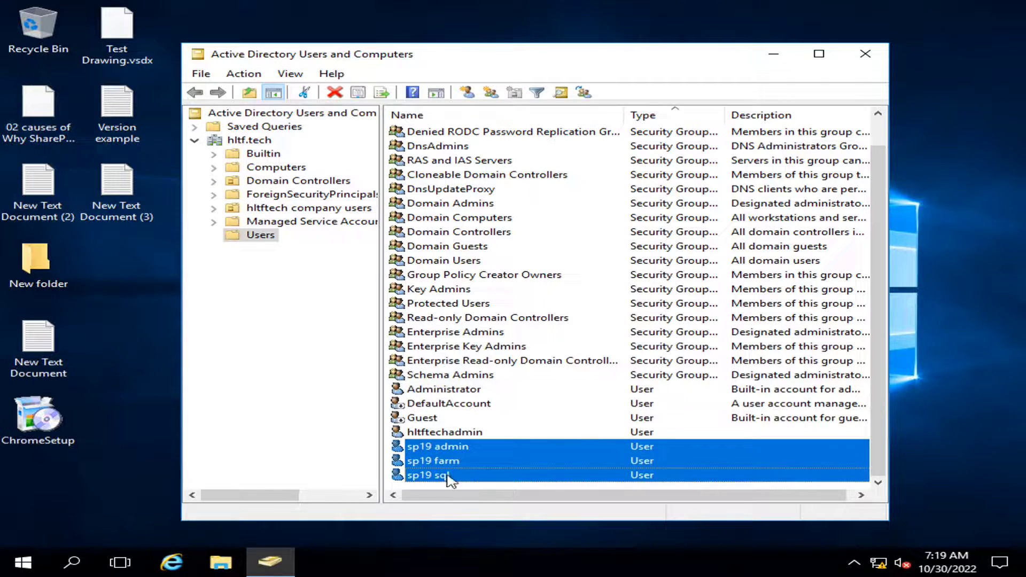
click(423, 450)
click(422, 462)
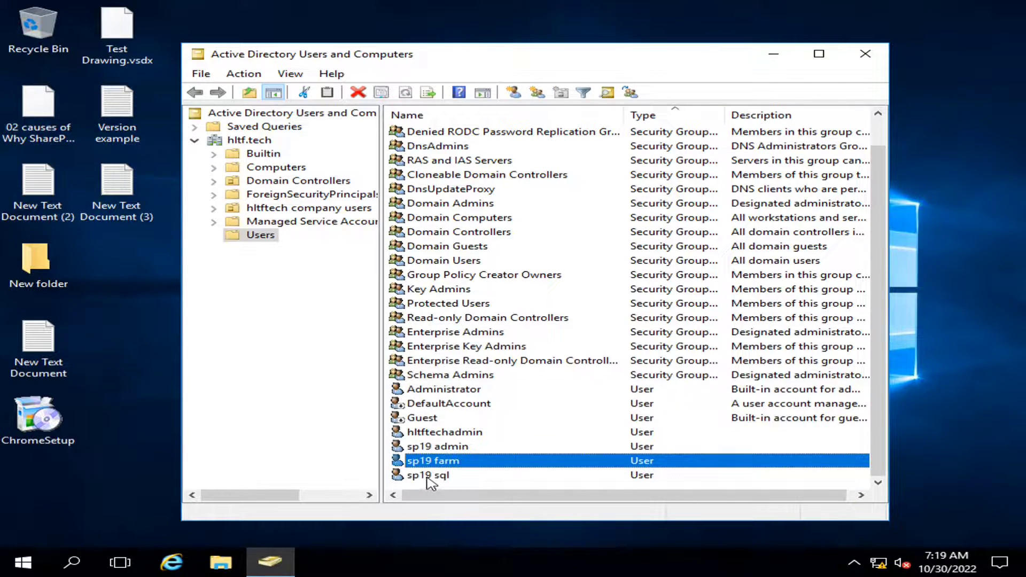
click(427, 448)
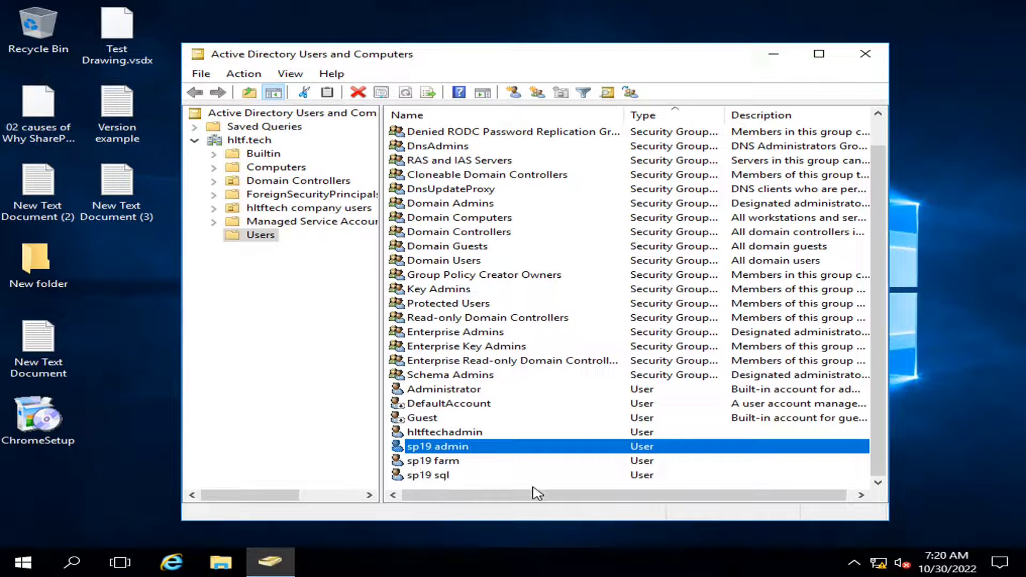
- Minimize the 10.20.30.10 session to return to the Notepad installation plan
mouse_move(624, 5)
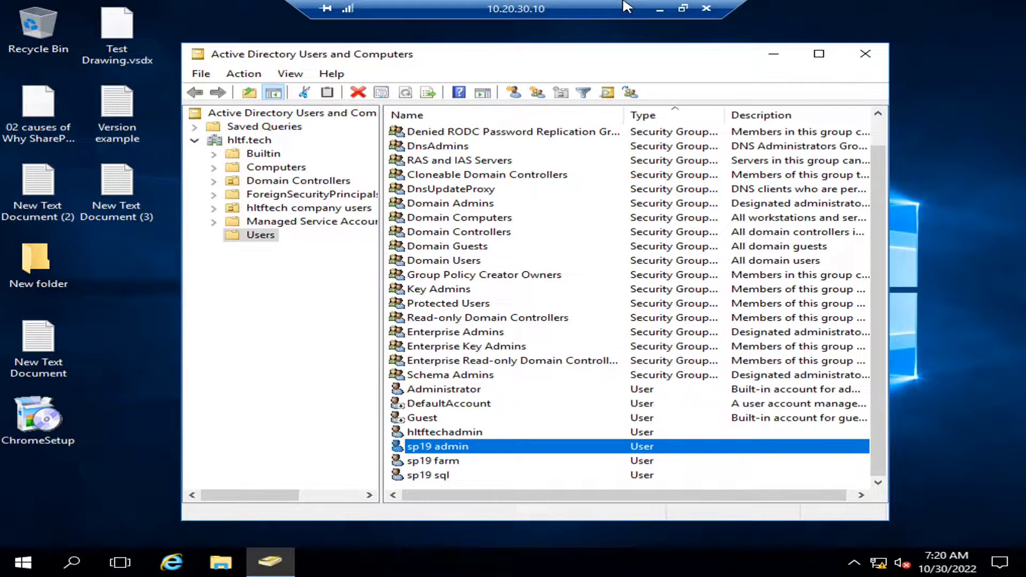
click(666, 7)
click(406, 225)
drag(166, 191, 678, 184)
click(679, 181)
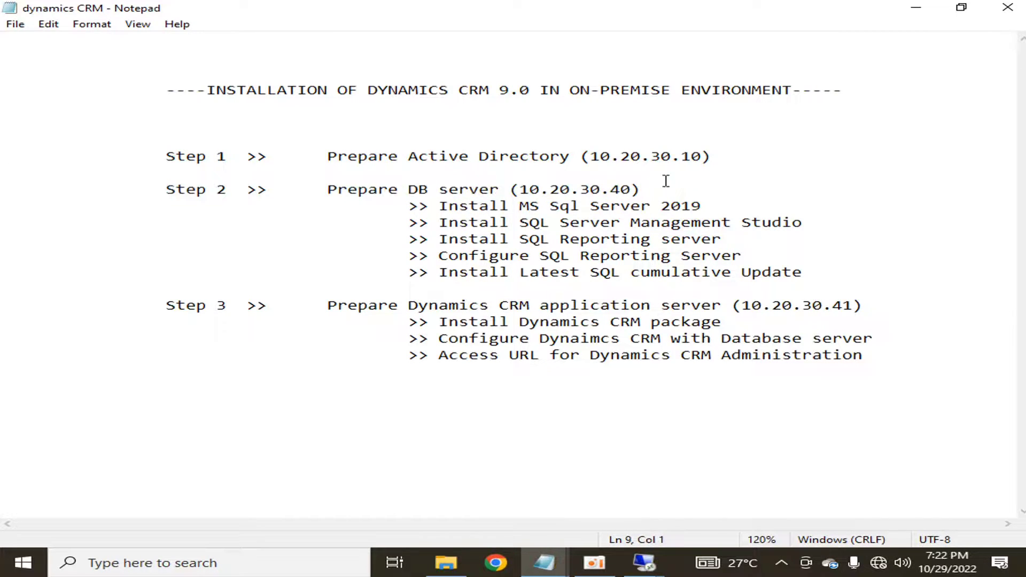
drag(327, 190, 644, 189)
click(649, 190)
double_click(649, 190)
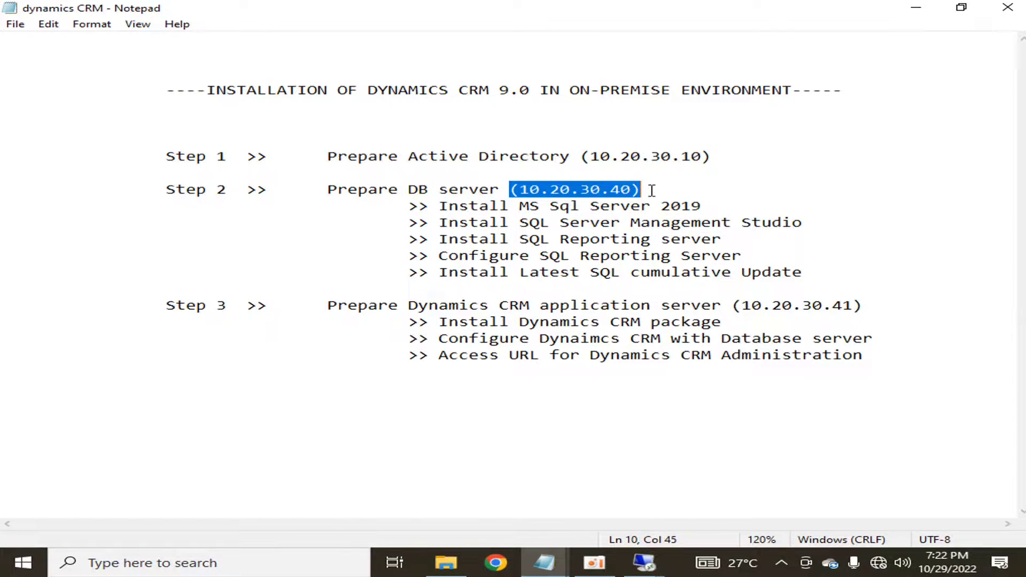
drag(651, 190, 512, 190)
drag(409, 155, 715, 157)
click(778, 159)
click(538, 189)
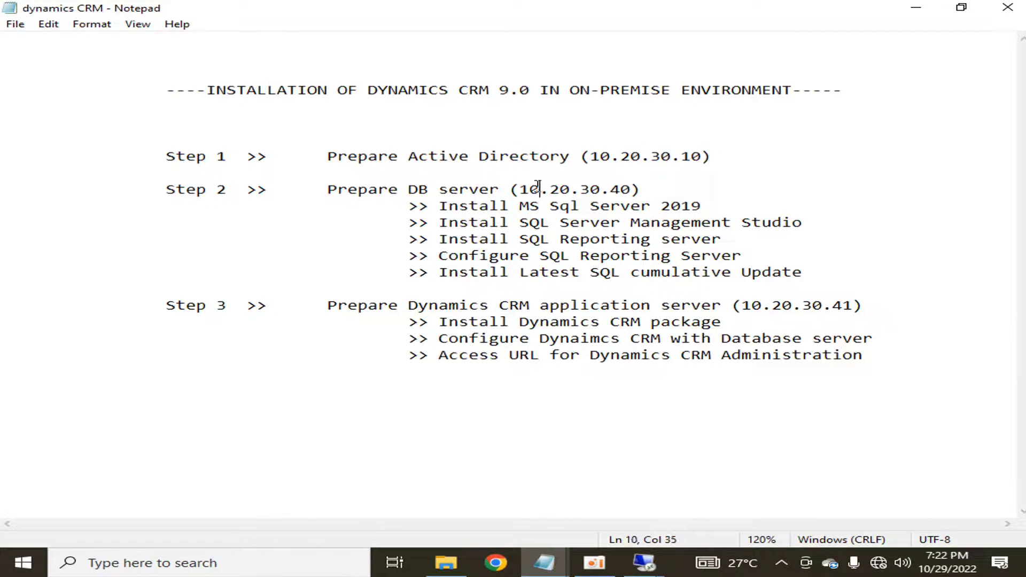
drag(519, 189, 631, 190)
click(677, 182)
mouse_move(644, 563)
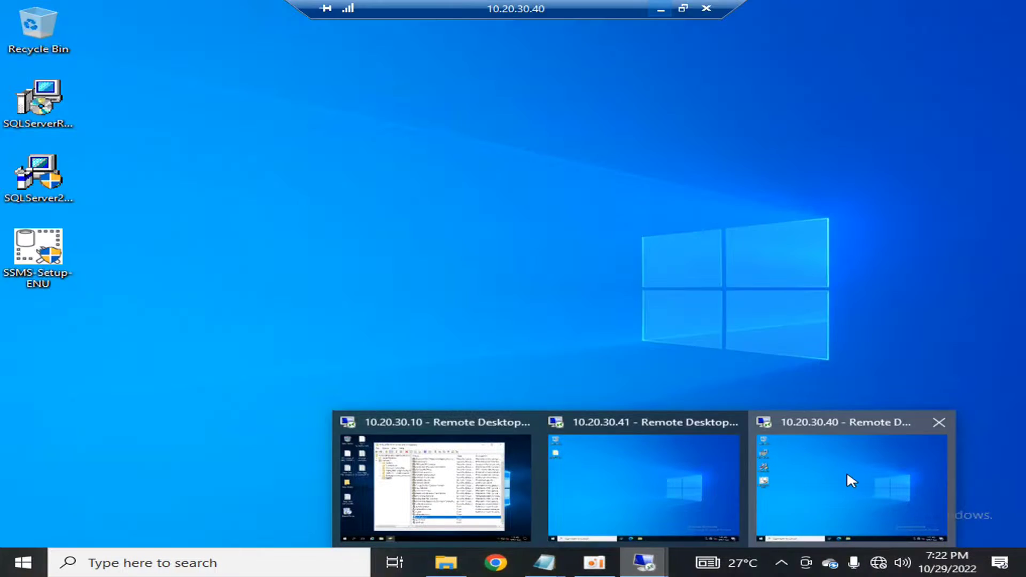
- Open Edit local users and groups on the 10.20.30.40 server
click(847, 474)
click(8, 559)
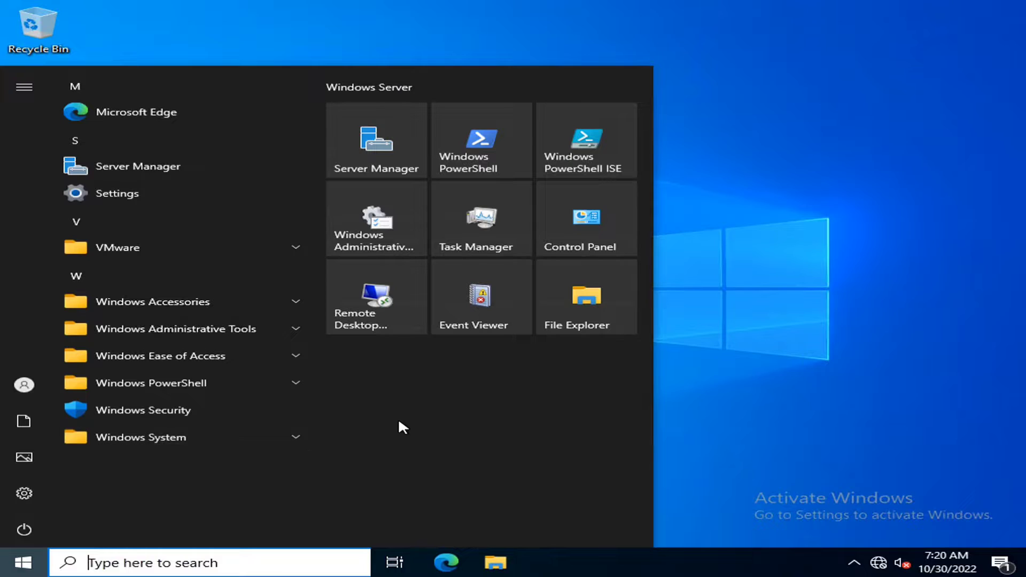
text(local)
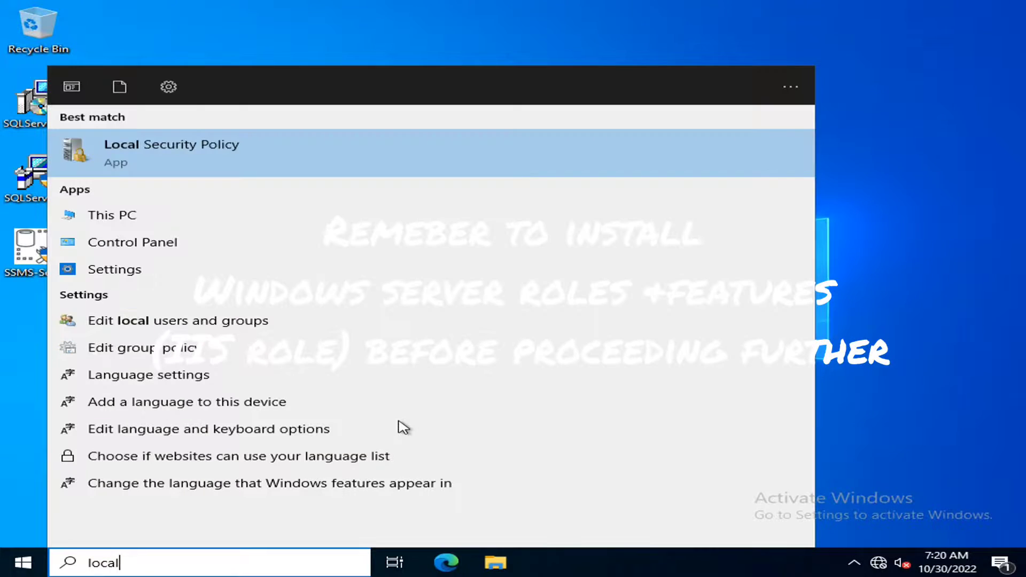
key(Down)
key(Down)
key(Down)
key(Down)
key(Down)
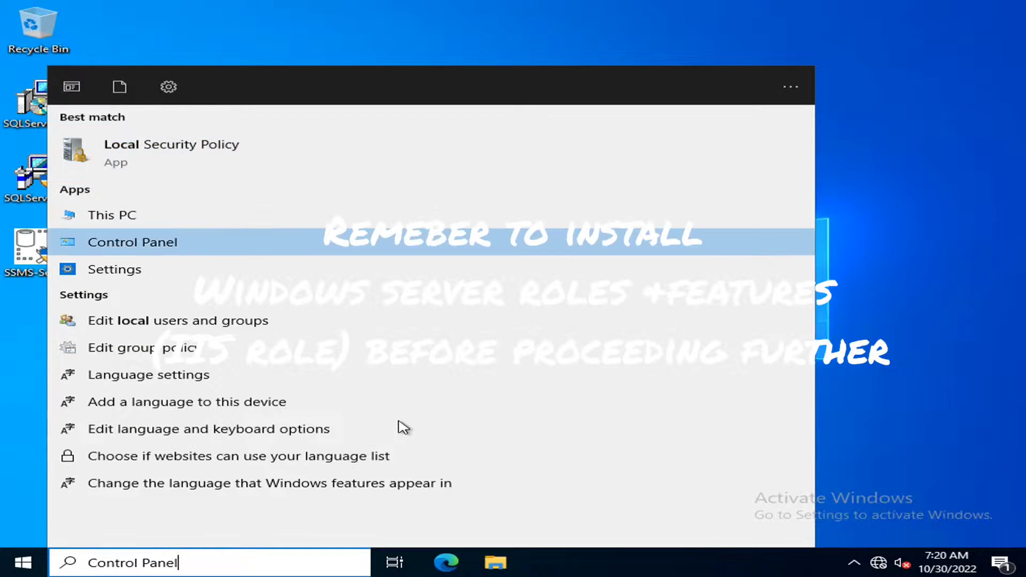
key(Return)
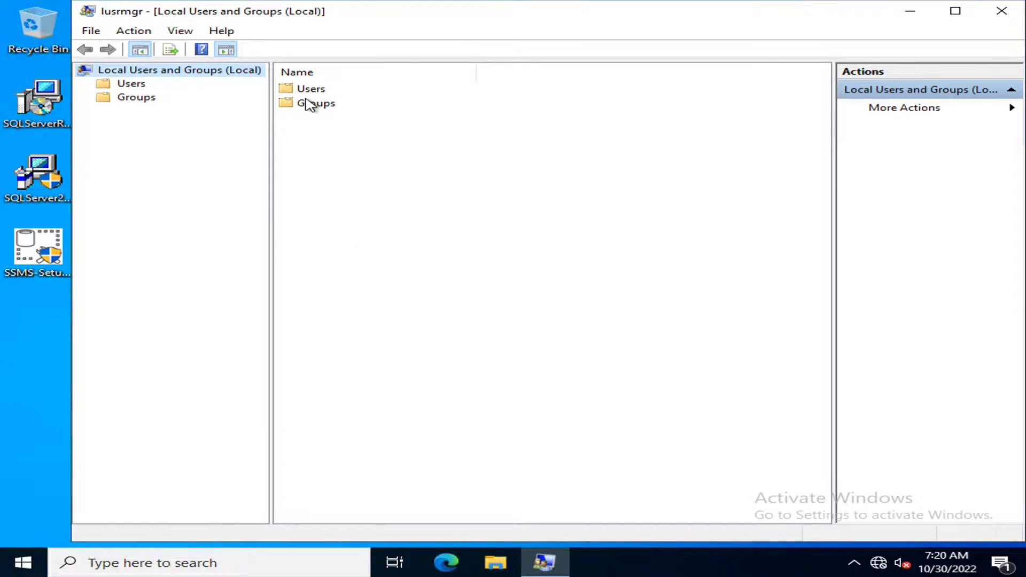
- Check that the three domain accounts are listed among the Administrators group's members
double_click(310, 104)
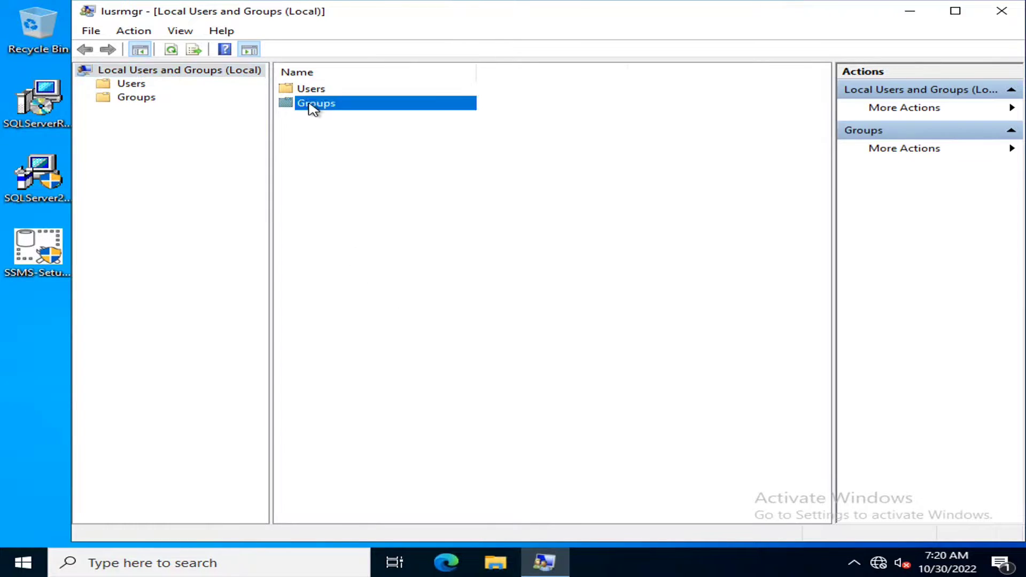
double_click(323, 104)
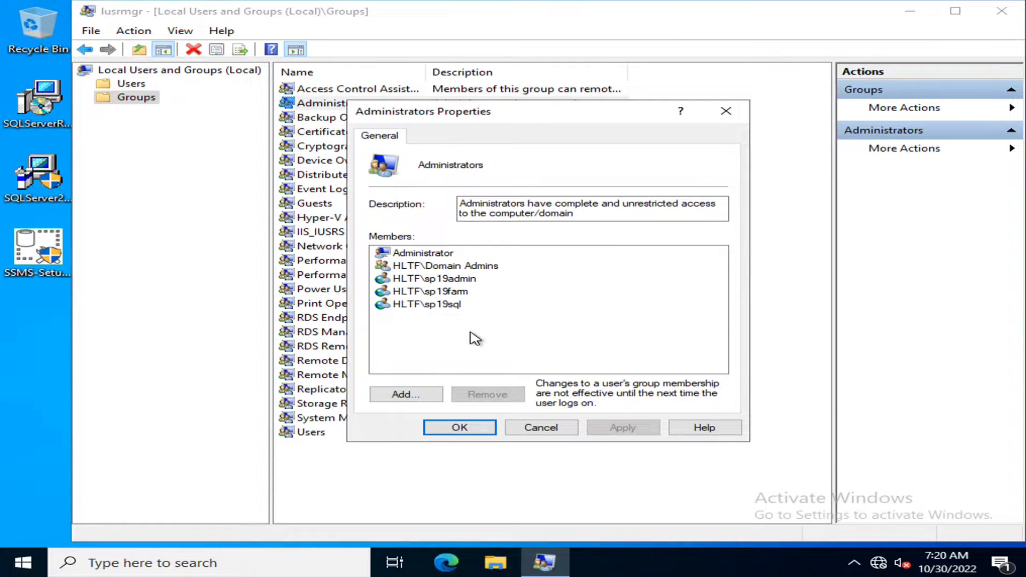
drag(466, 332, 434, 284)
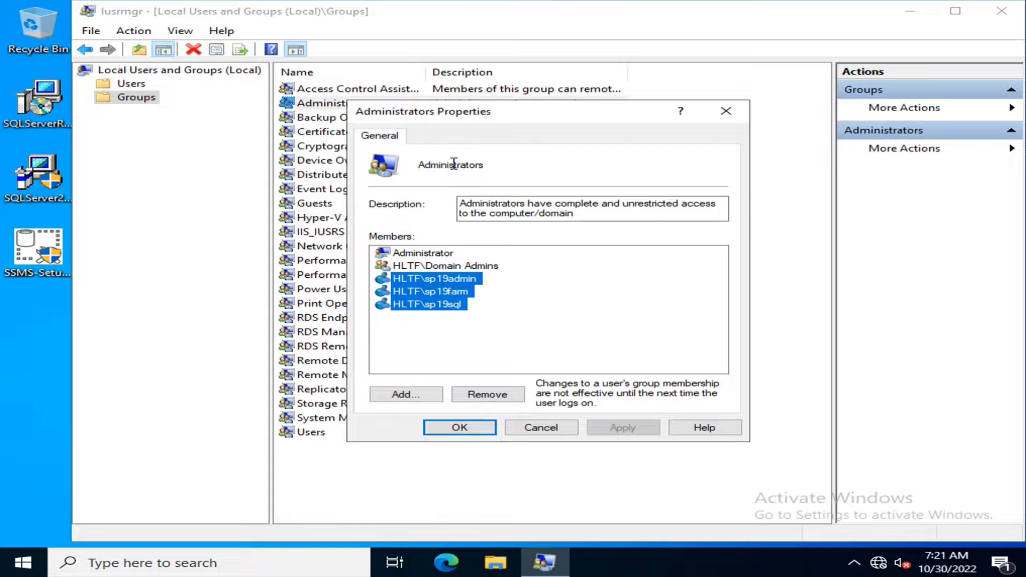
click(487, 334)
mouse_move(471, 327)
mouse_down()
mouse_move(435, 310)
mouse_move(430, 278)
mouse_up()
click(540, 337)
drag(451, 326, 422, 279)
click(537, 325)
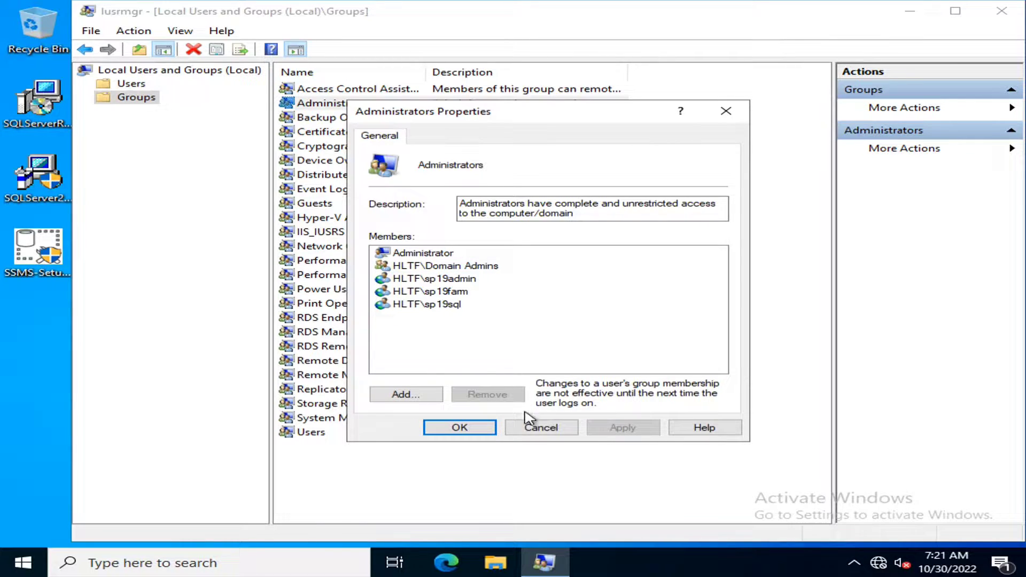
click(426, 308)
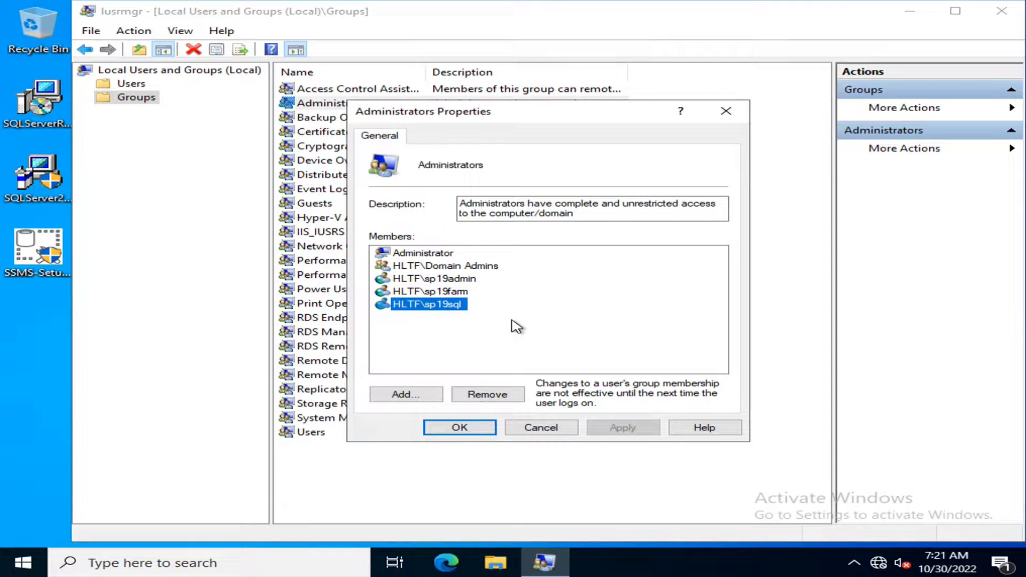
click(532, 426)
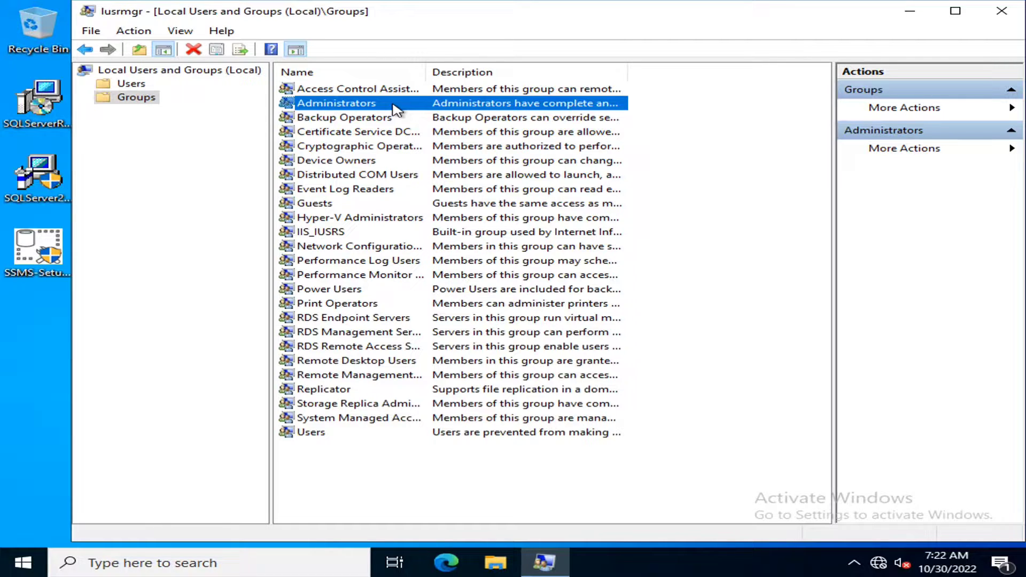
- Recheck the Administrators members, then close Local Users and Groups without changes
double_click(414, 103)
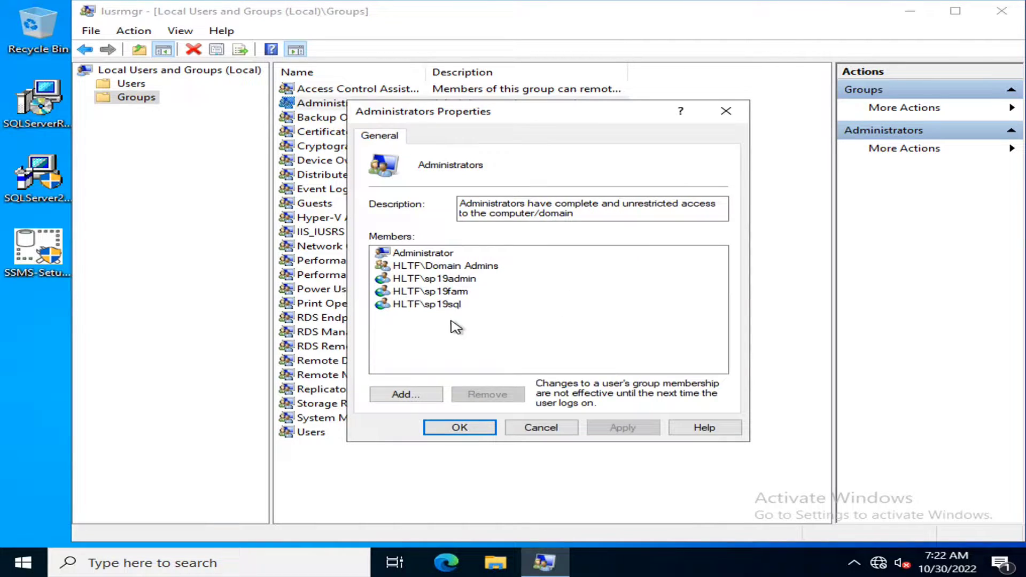
drag(455, 327, 434, 282)
click(545, 306)
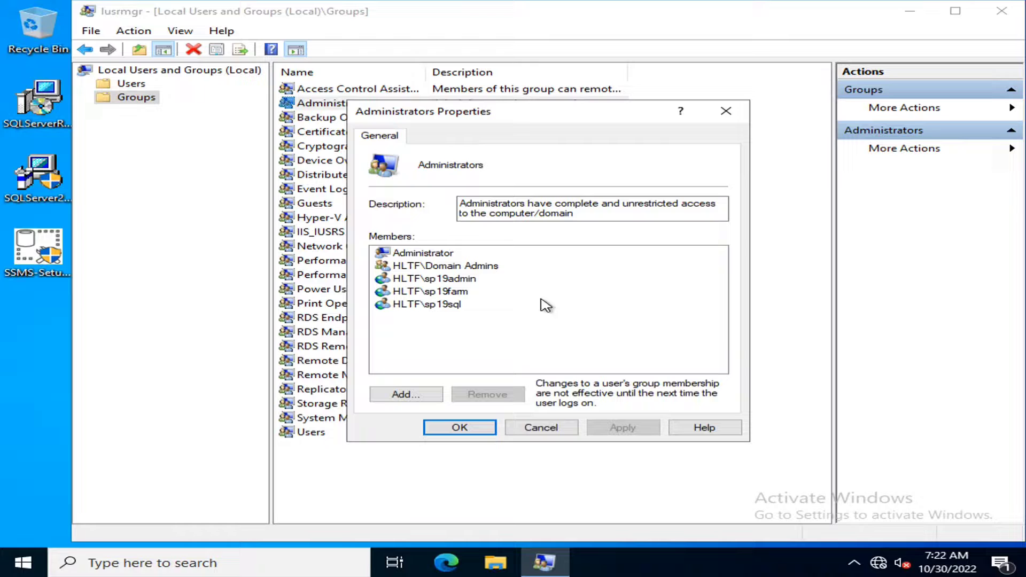
click(534, 428)
click(668, 358)
click(995, 16)
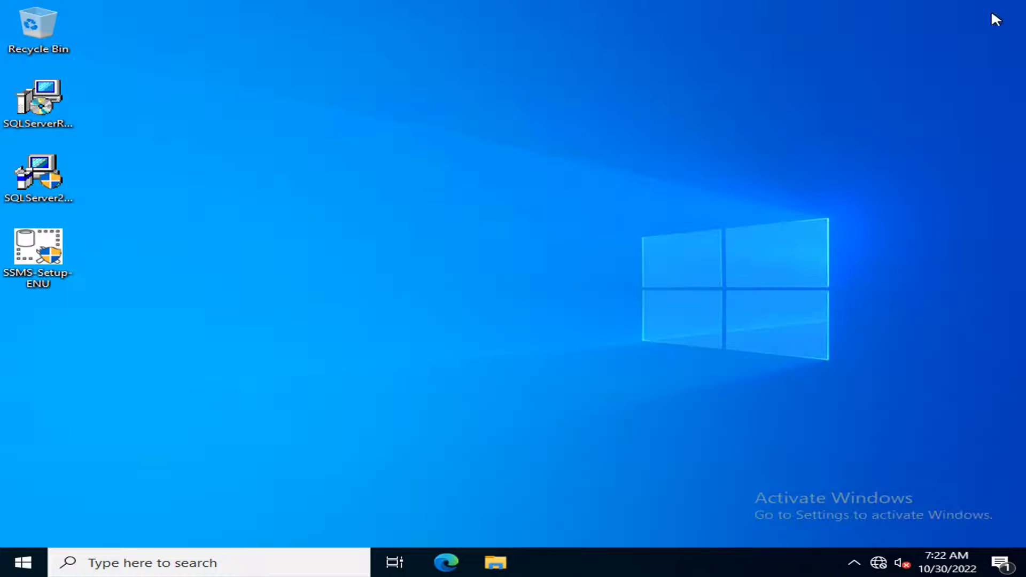
- Review the Step 2 Prepare DB server tasks and IP address in the Notepad plan
mouse_move(710, 5)
click(668, 10)
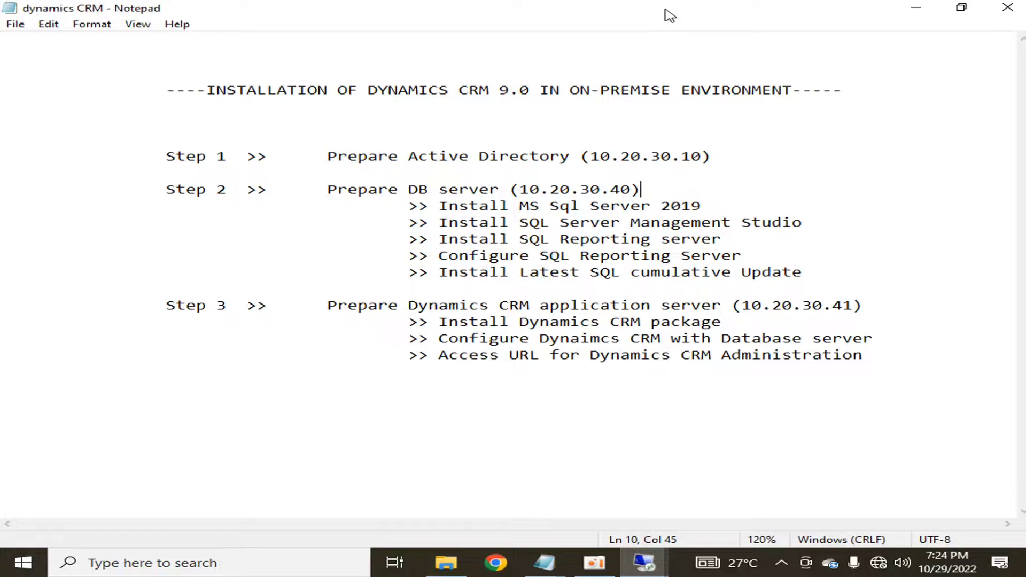
click(447, 272)
drag(438, 206, 720, 198)
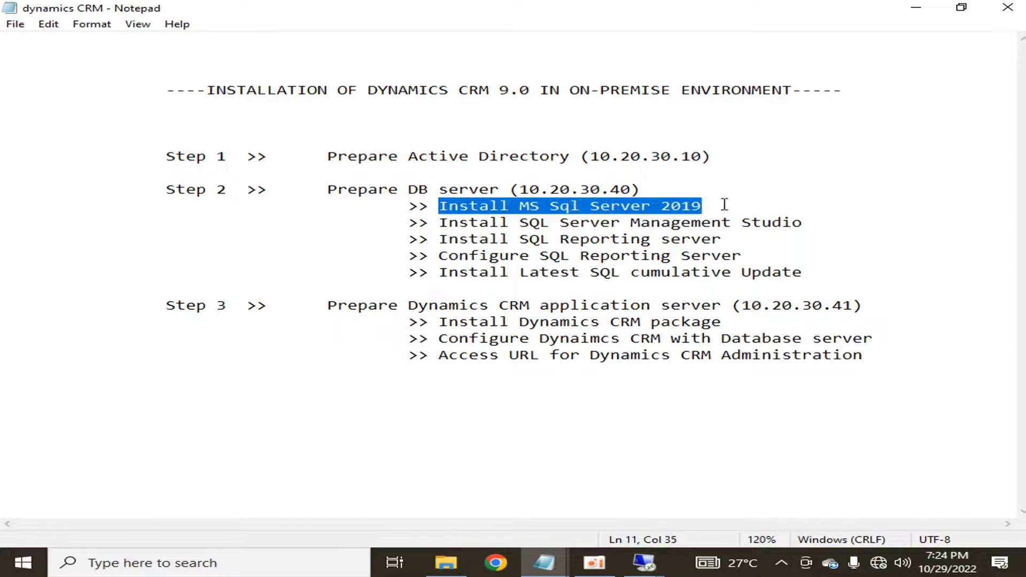
click(639, 191)
drag(671, 192, 500, 190)
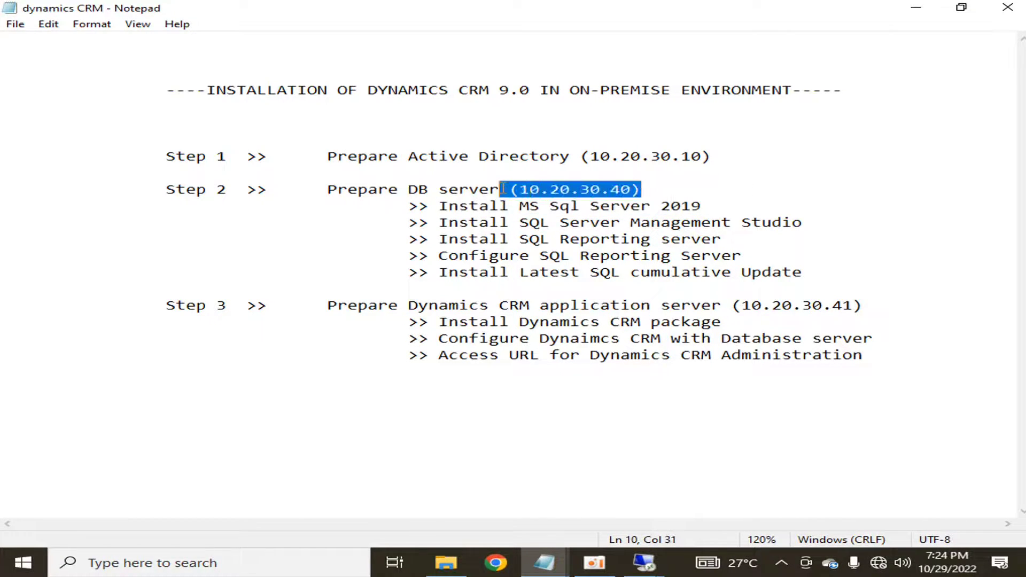
click(720, 178)
drag(665, 187, 325, 187)
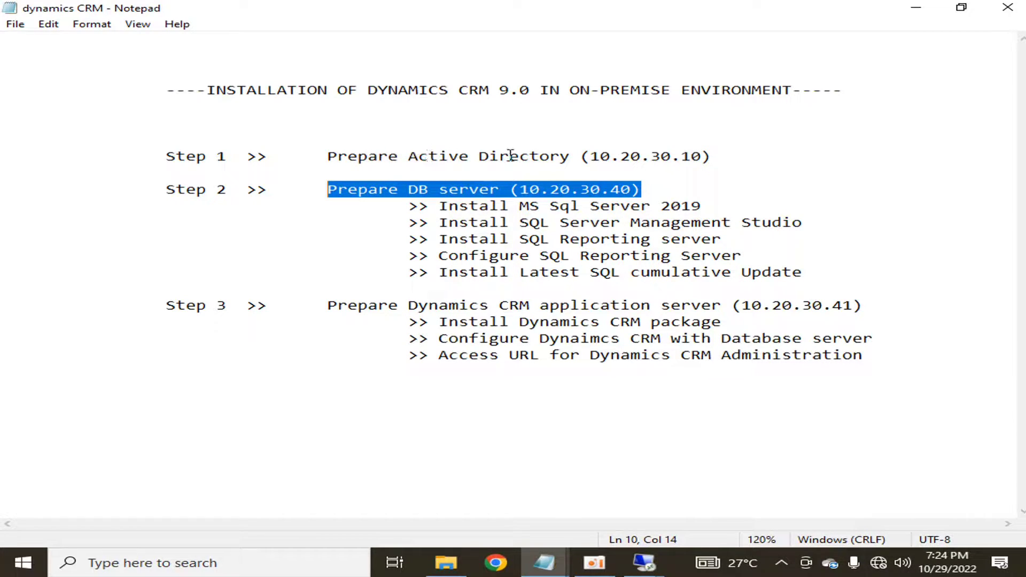
- Append hltf.tech to the Step 1 line, then return to the 10.20.30.40 session
click(728, 160)
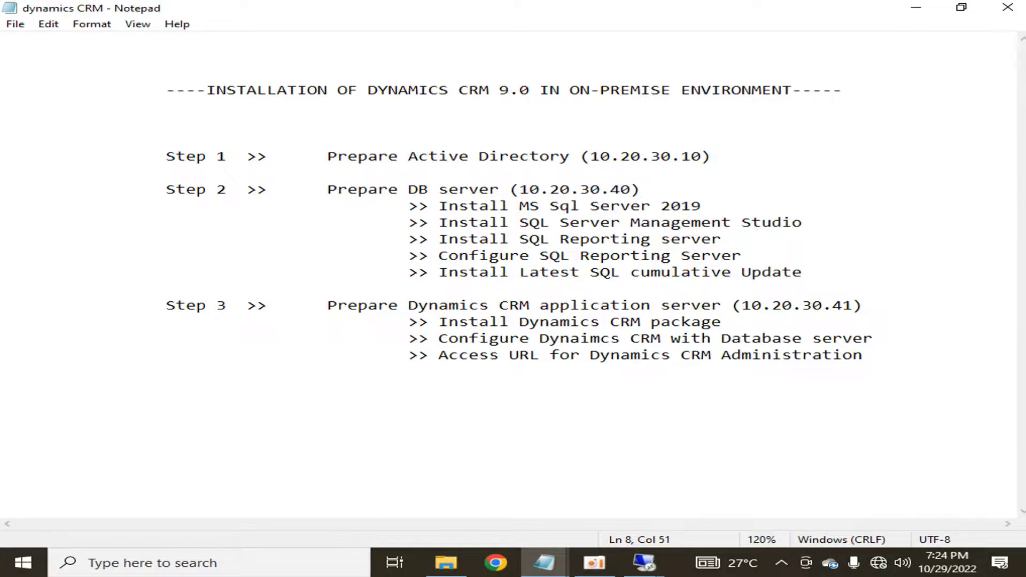
text(hltf.)
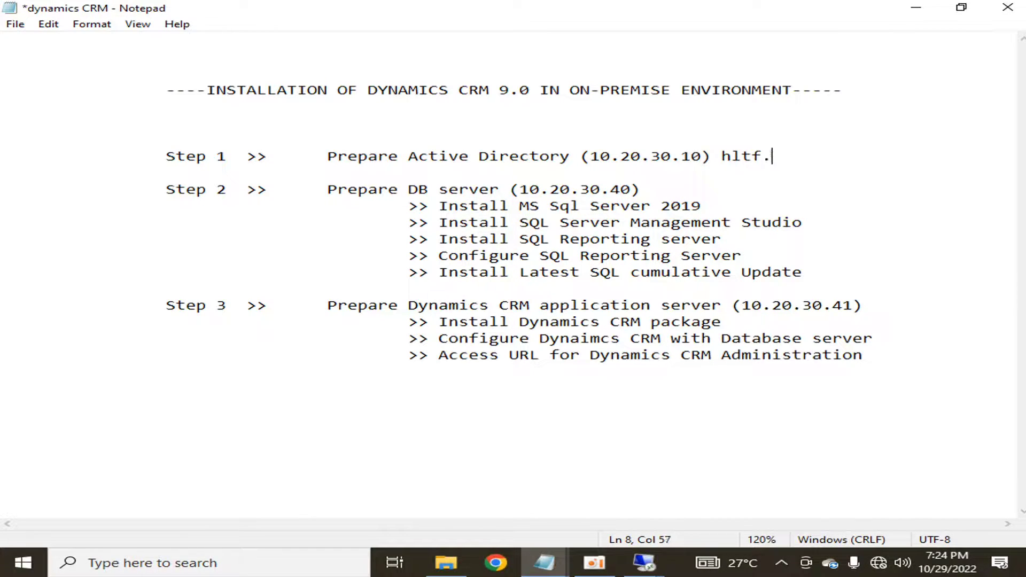
text(tech)
key(shift+Left)
key(shift+Left)
key(shift+Left)
key(shift+Left)
key(shift+Left)
key(shift+Left)
key(shift+Left)
key(shift+Left)
key(shift+Left)
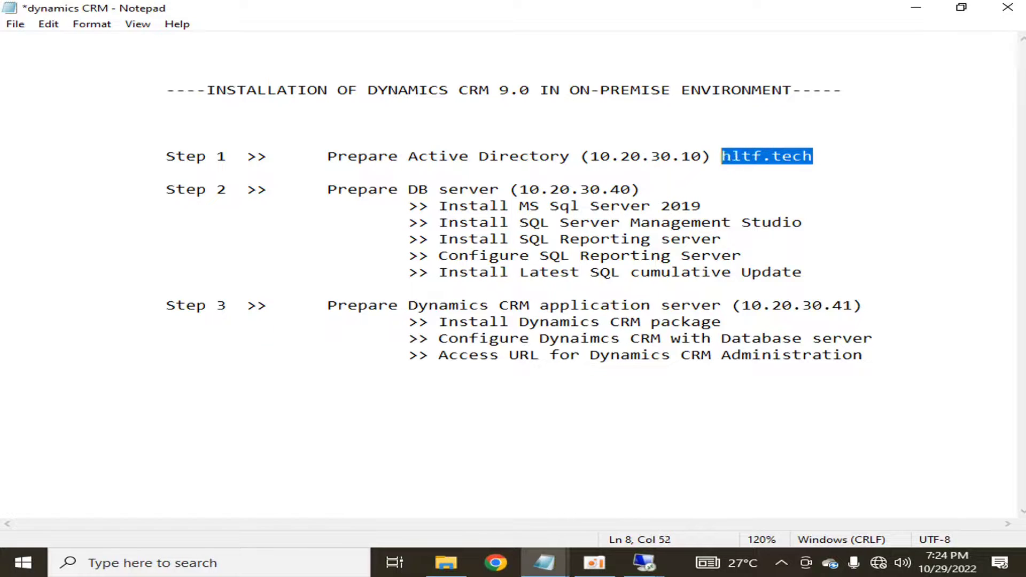
click(644, 562)
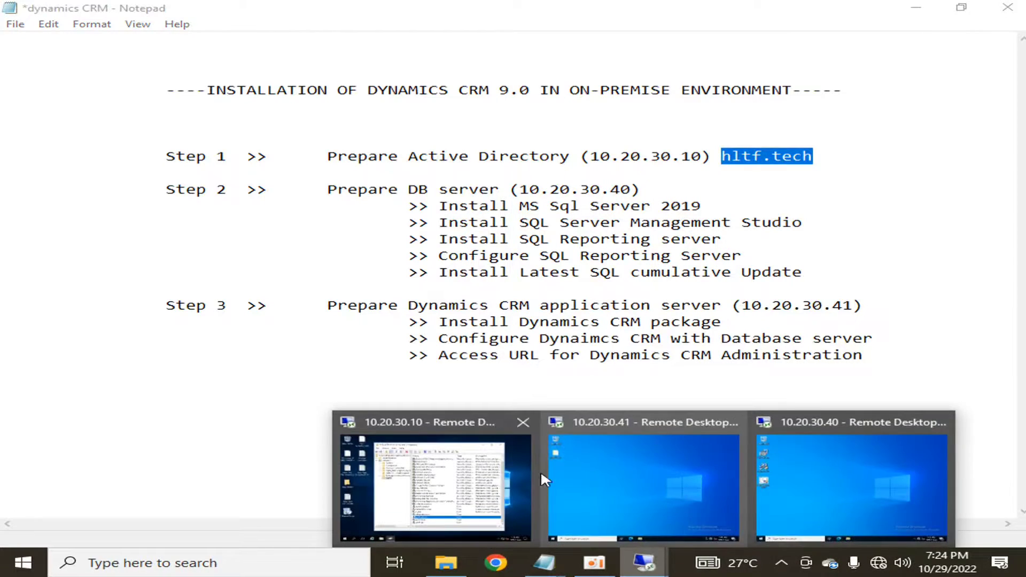
click(911, 466)
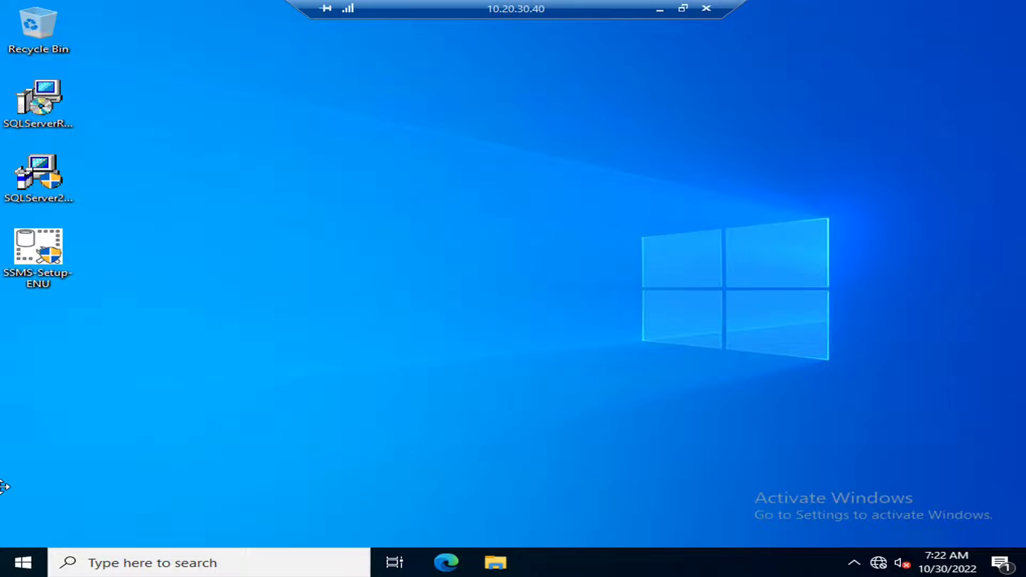
- Run nslookup for 10.20.30.40 in Command Prompt, confirming it resolves to CRMDB.hltf.tech
click(23, 562)
text(cmd)
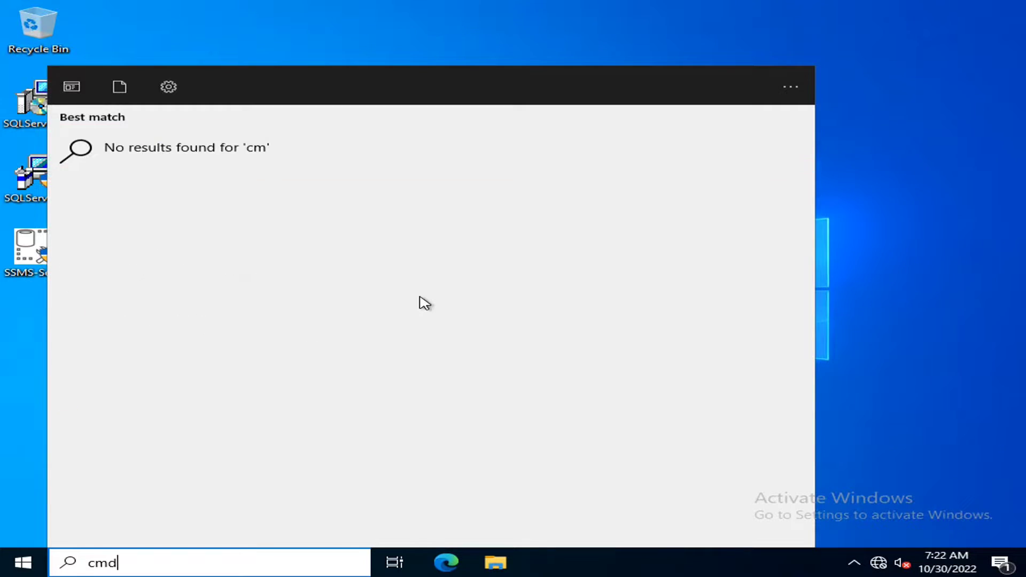
key(Return)
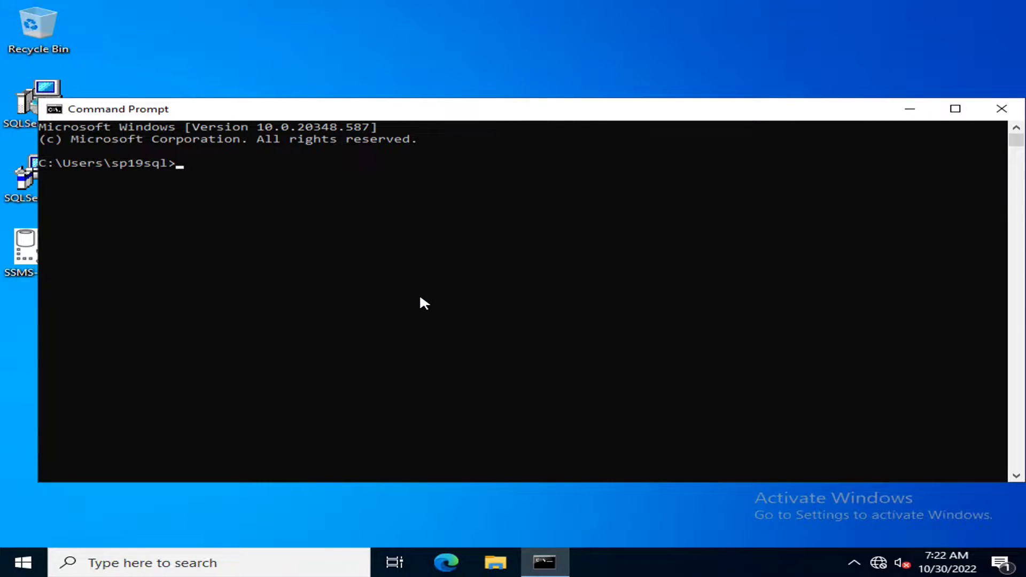
text(nslooku)
text(p)
key(Return)
text(10.20)
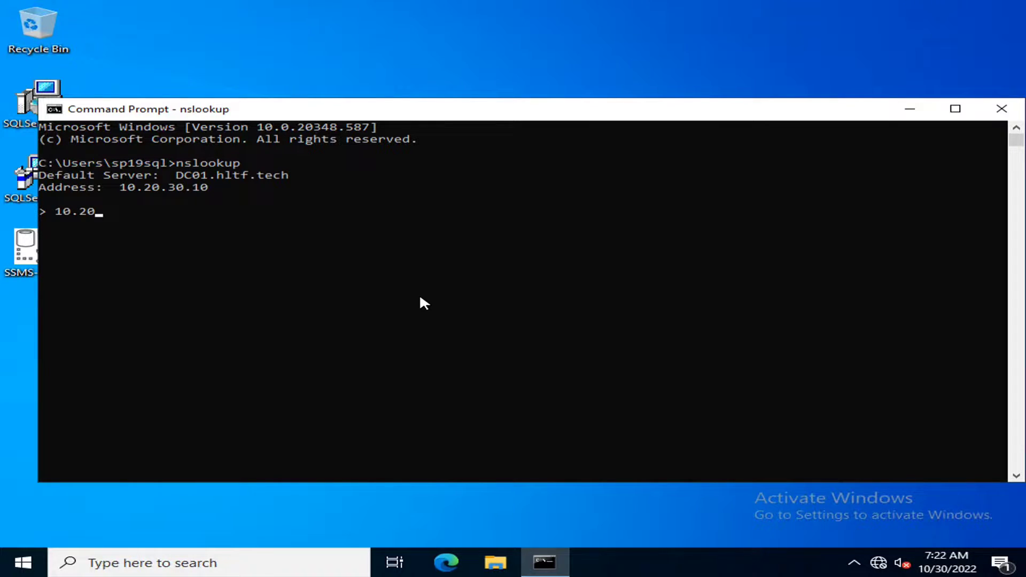
text(.30.40)
key(Return)
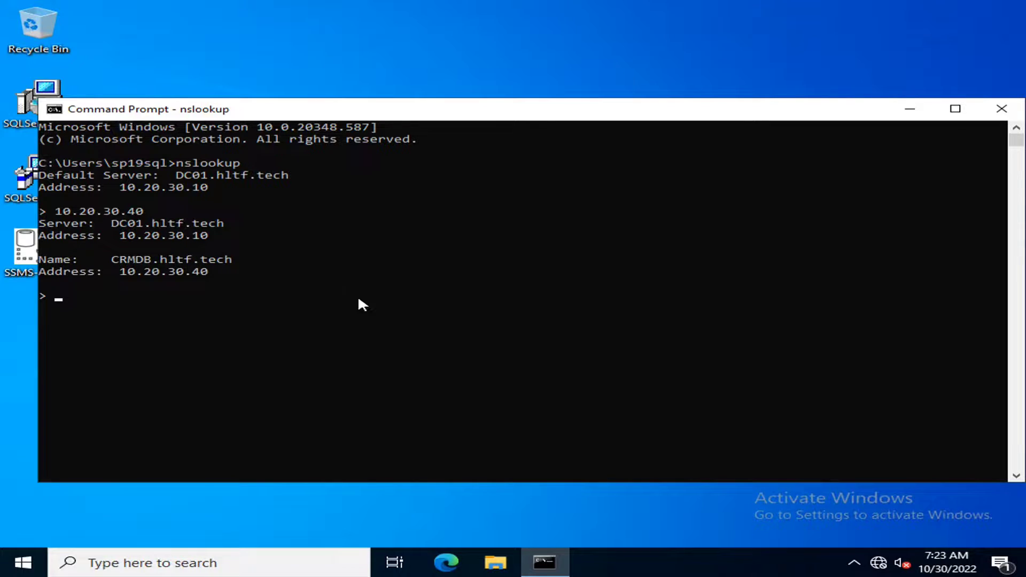
click(454, 319)
- Close Command Prompt and run SQL Server setup from DVD Drive (D:), approving the UAC prompt
click(1001, 109)
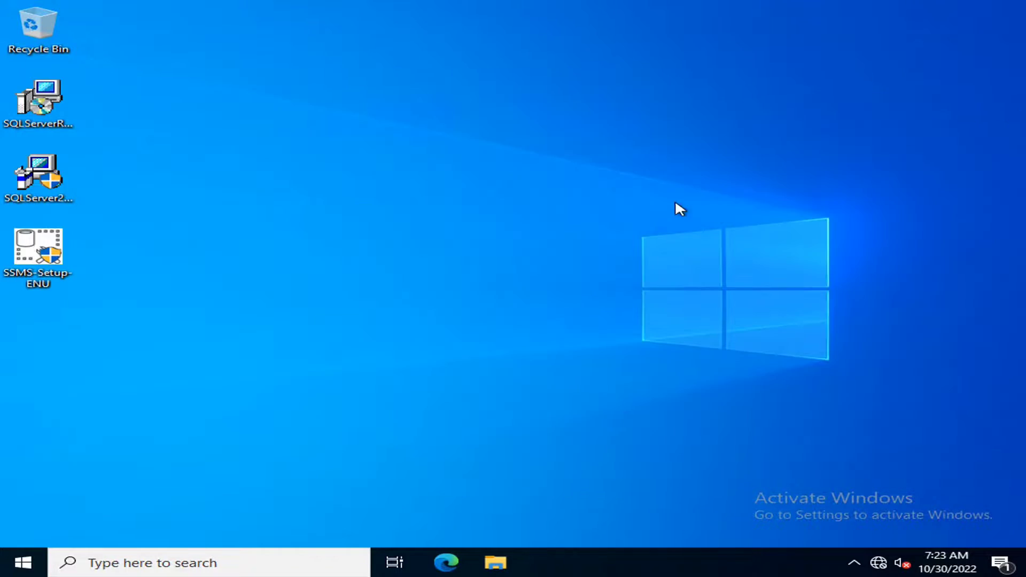
click(495, 562)
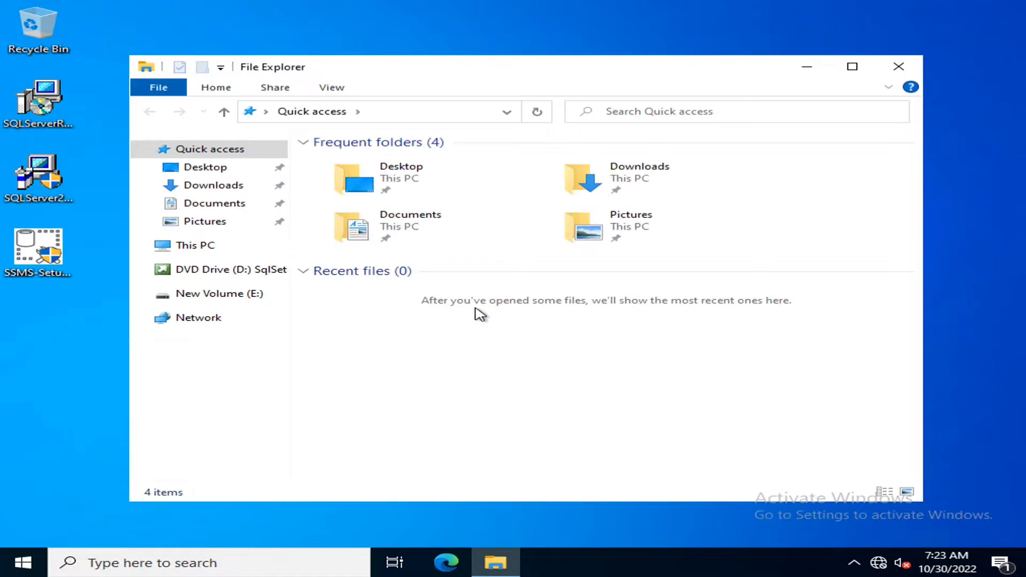
click(181, 246)
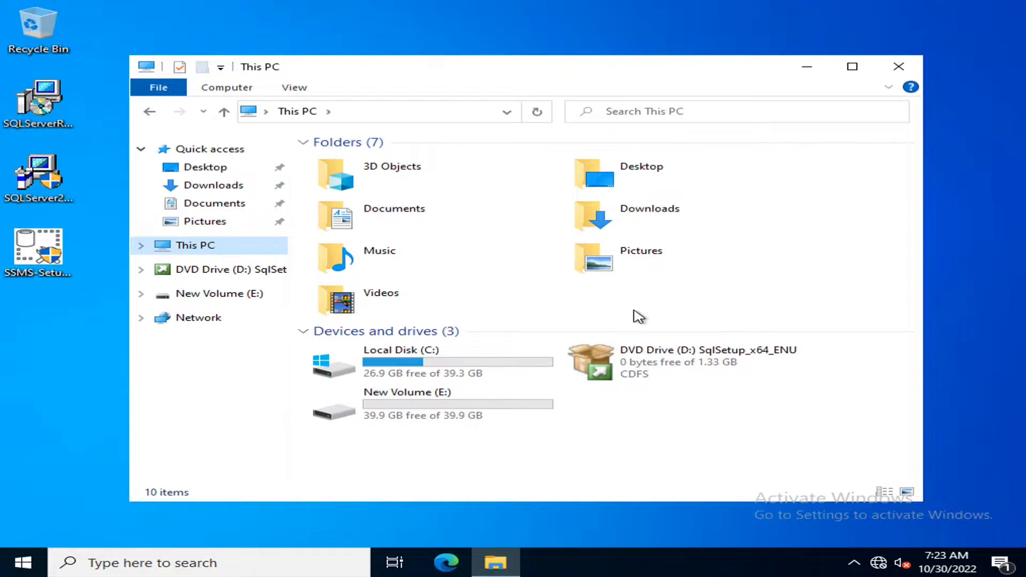
double_click(655, 358)
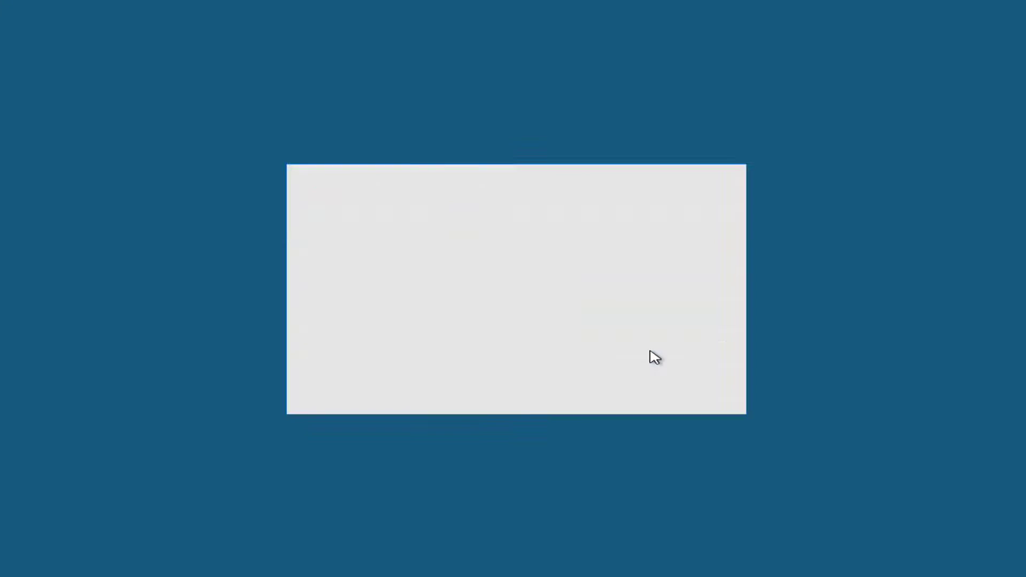
click(445, 384)
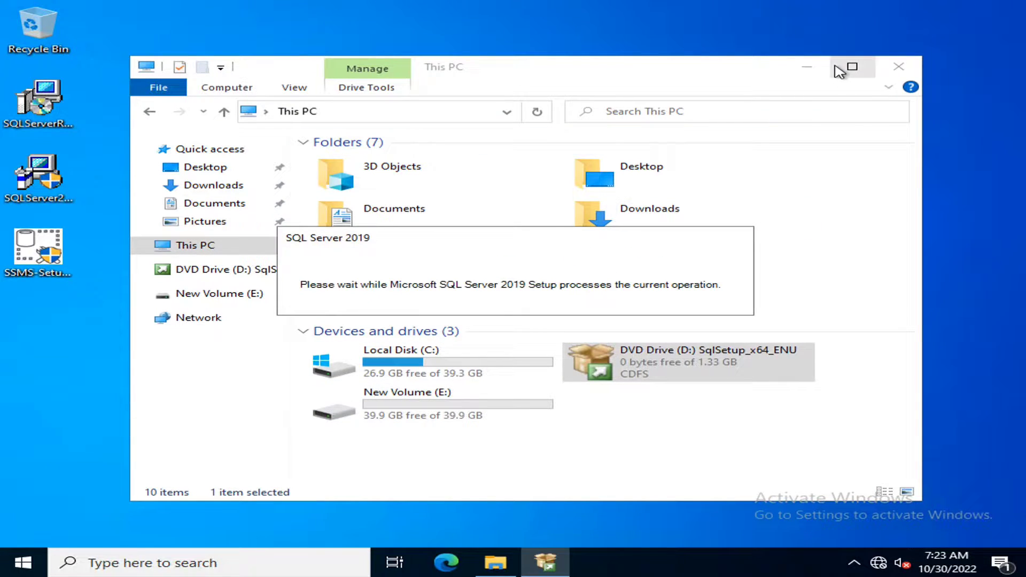
click(808, 67)
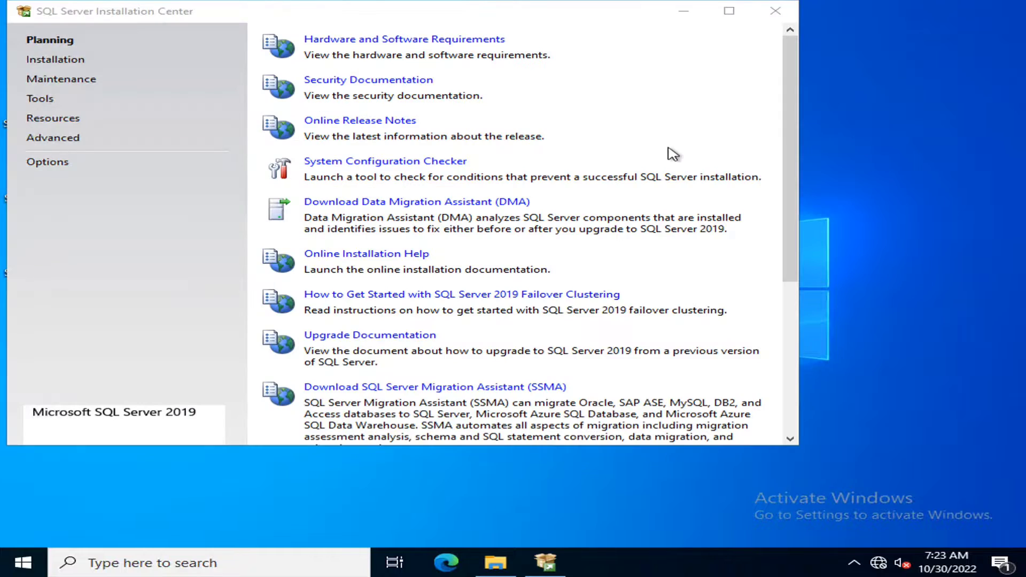
- Start a new stand-alone SQL Server installation and accept the license terms
click(79, 61)
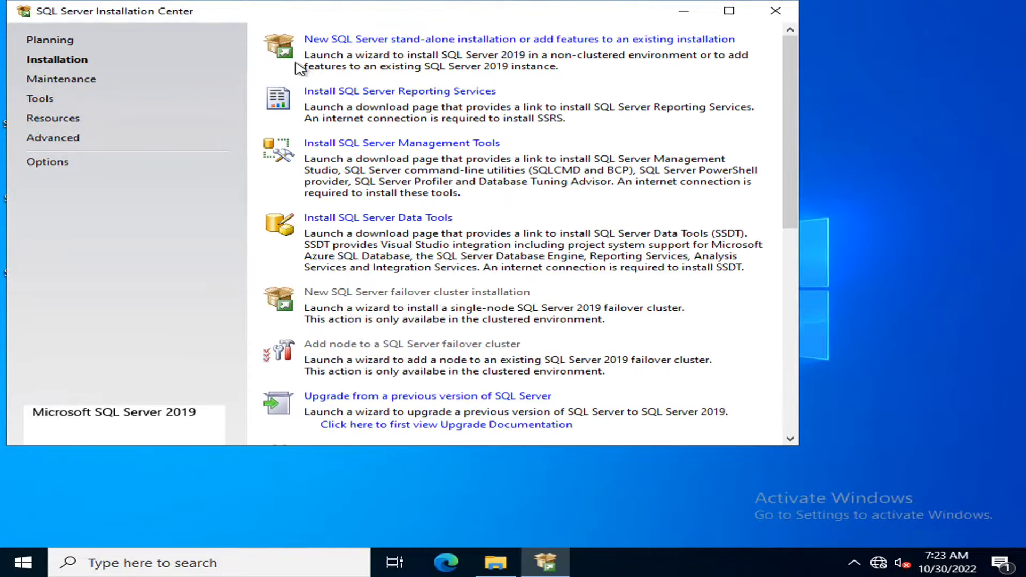
click(383, 45)
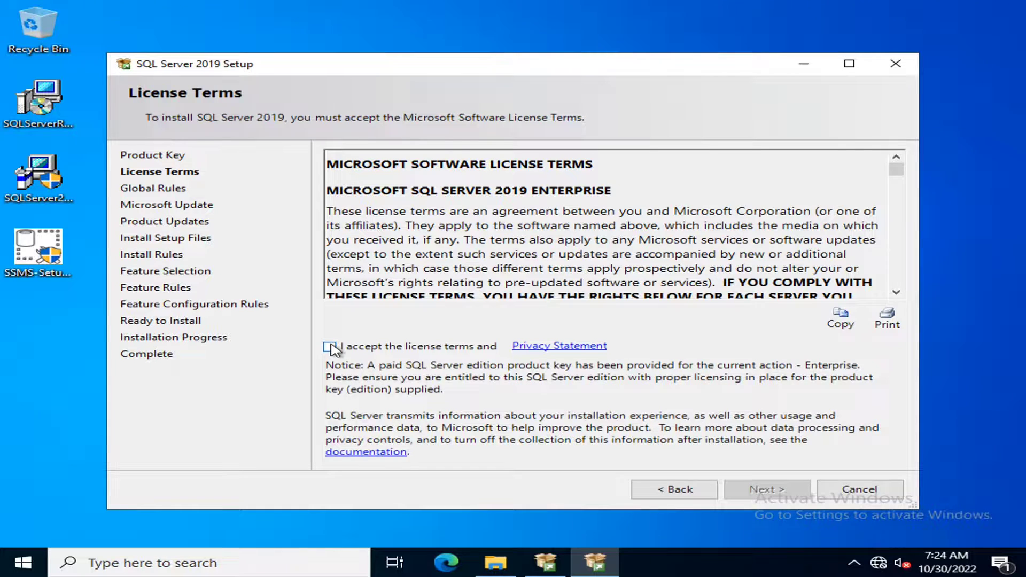
click(331, 347)
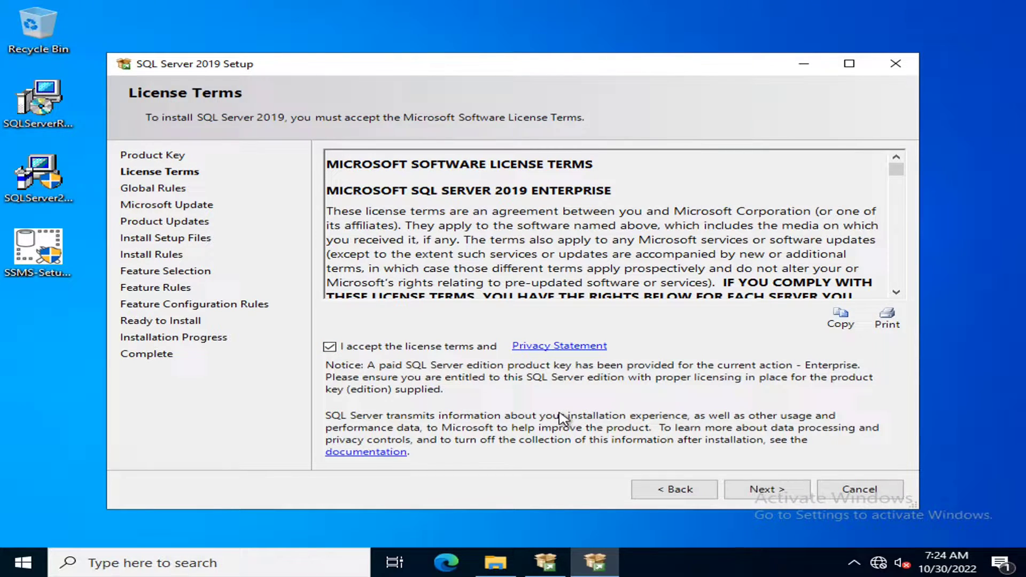
click(754, 489)
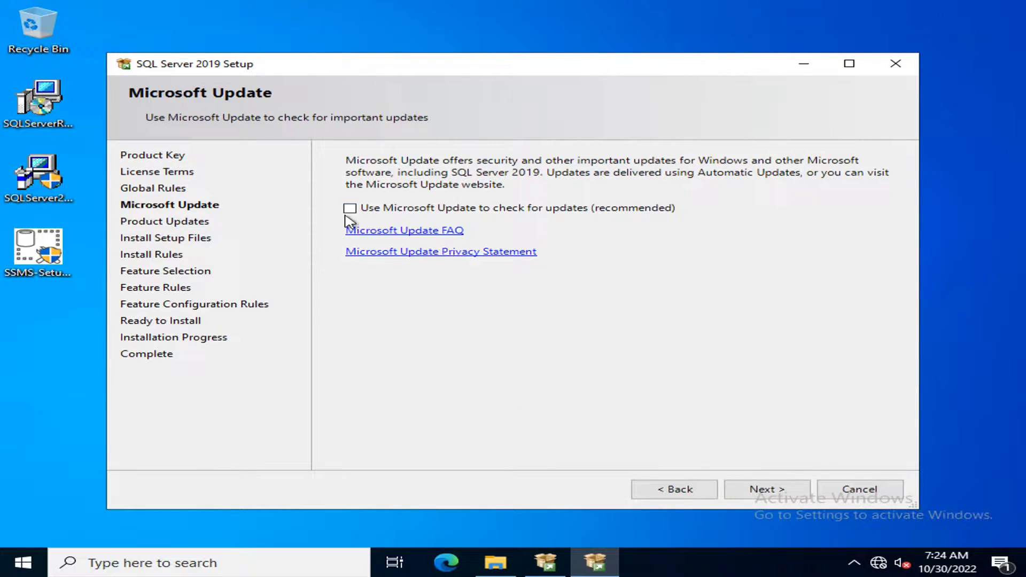
- Skip Microsoft Update and product updates, then pass the install rules
click(764, 487)
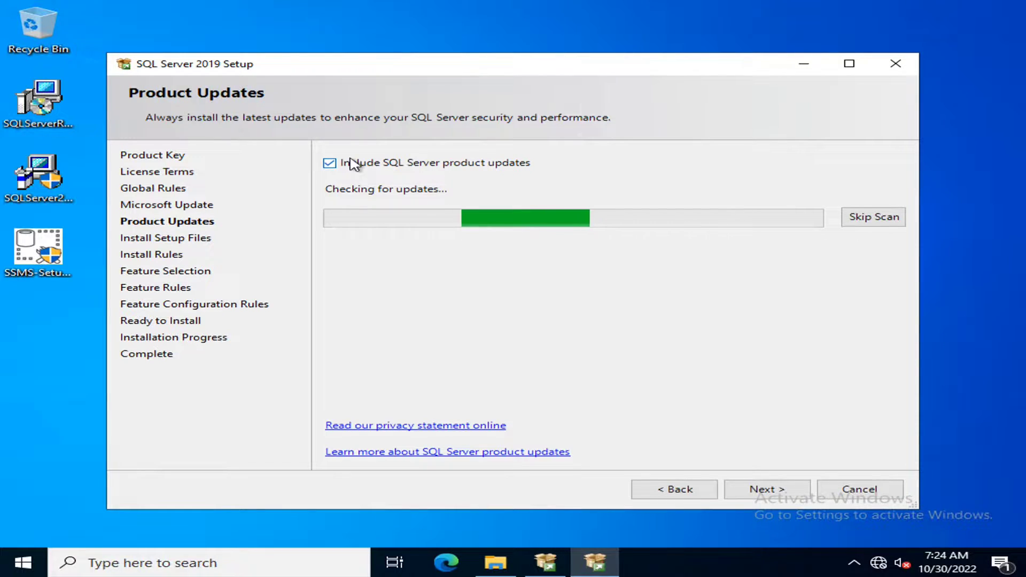
click(330, 163)
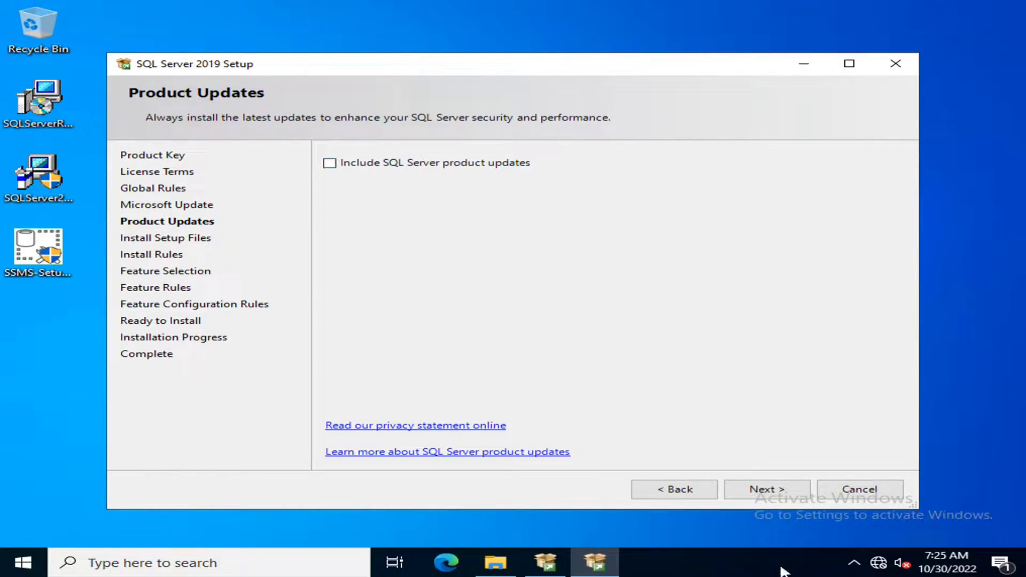
click(762, 491)
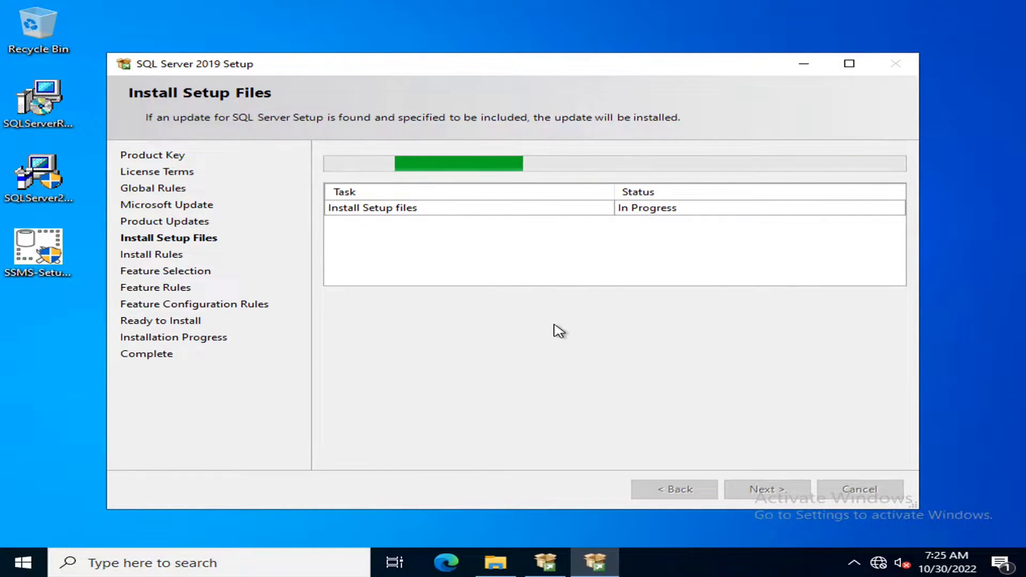
mouse_move(697, 5)
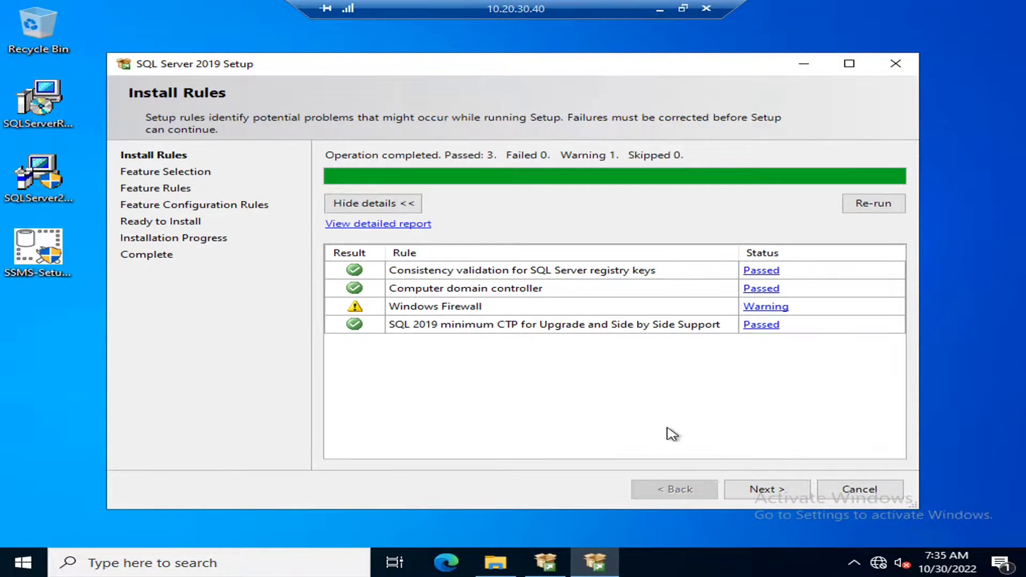
click(778, 489)
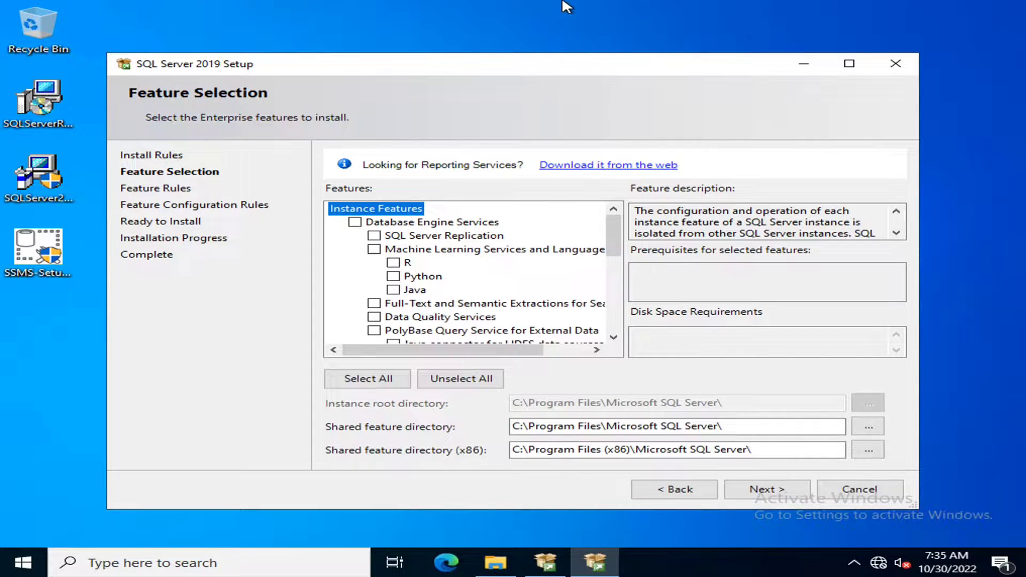
- Select the Database Engine Services and SQL Server Replication features
click(354, 222)
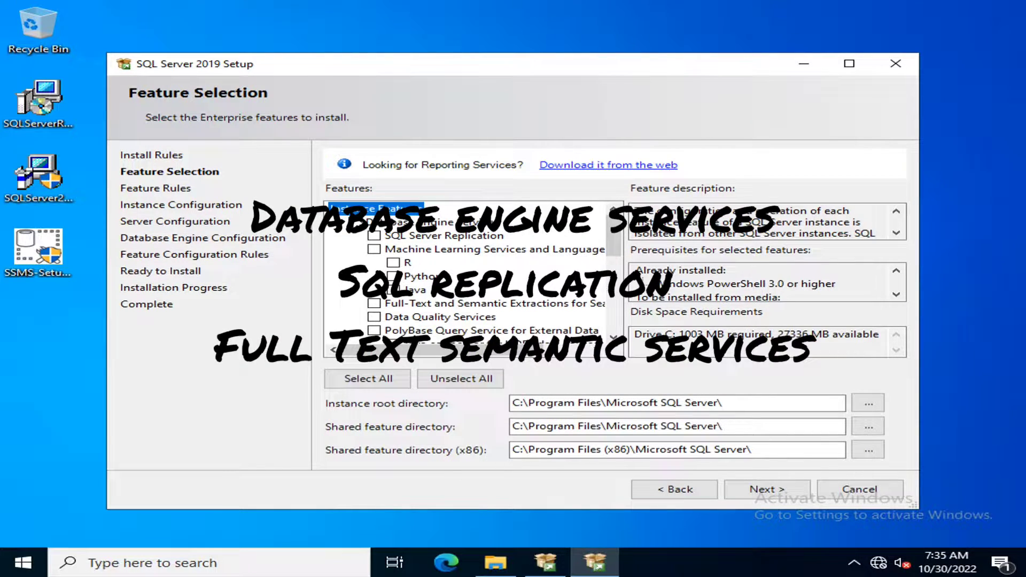
click(375, 236)
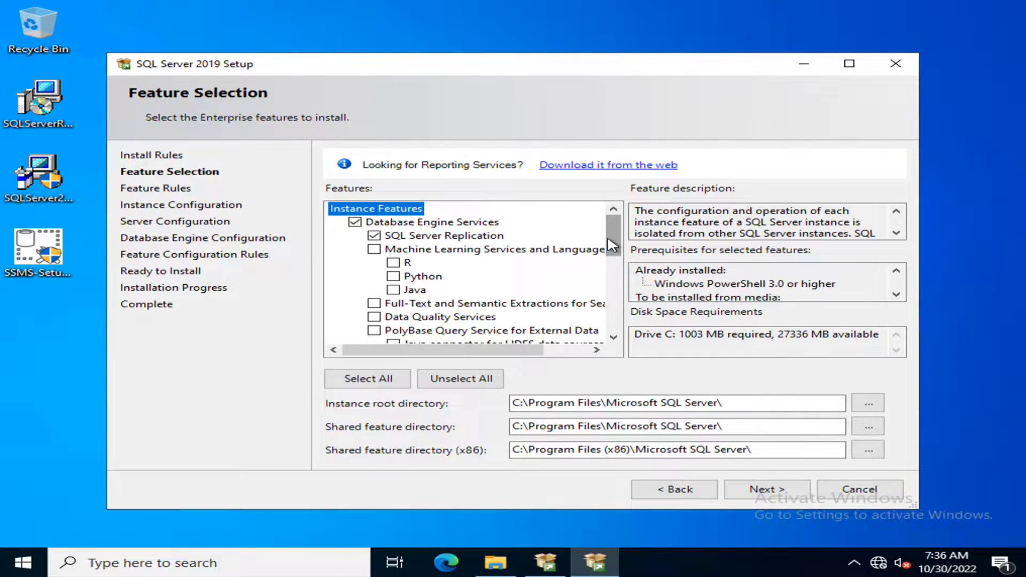
scroll(614, 234, down, 1)
mouse_move(611, 229)
mouse_down()
mouse_move(618, 310)
mouse_move(617, 235)
mouse_up()
mouse_move(486, 556)
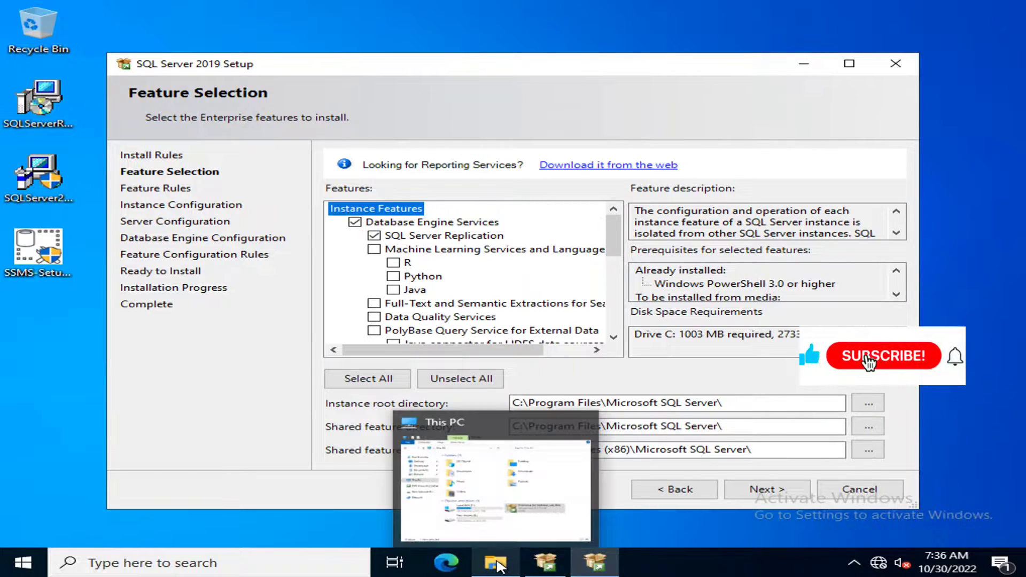
click(489, 508)
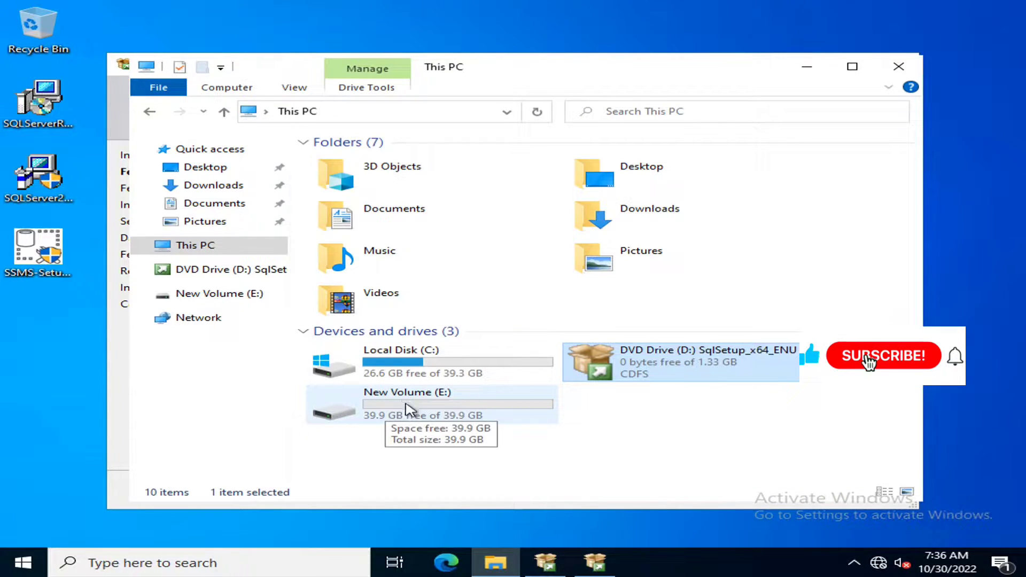
click(814, 70)
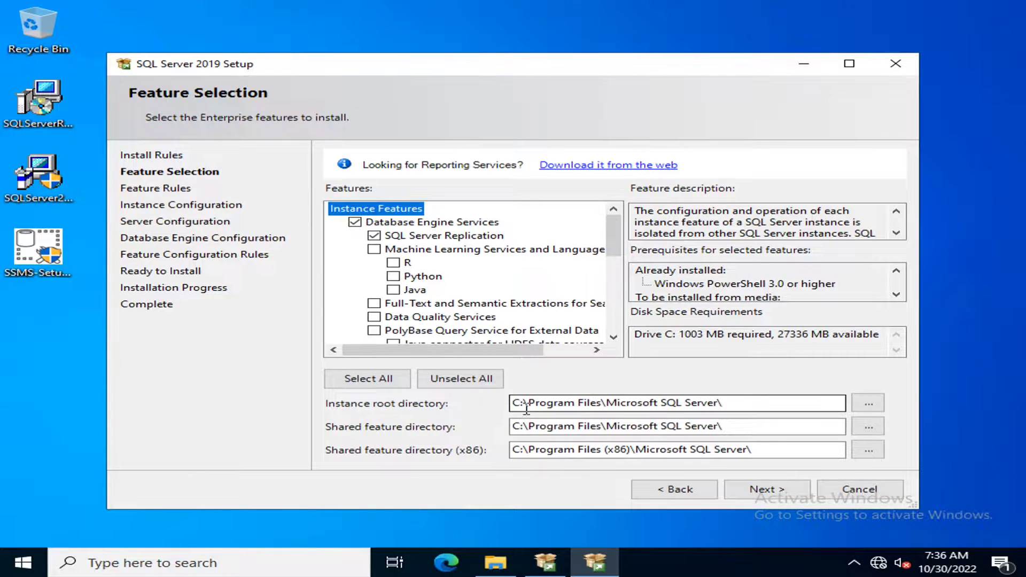
- Change the instance root, shared feature and x86 shared feature directories from C: to E:
drag(514, 405, 508, 411)
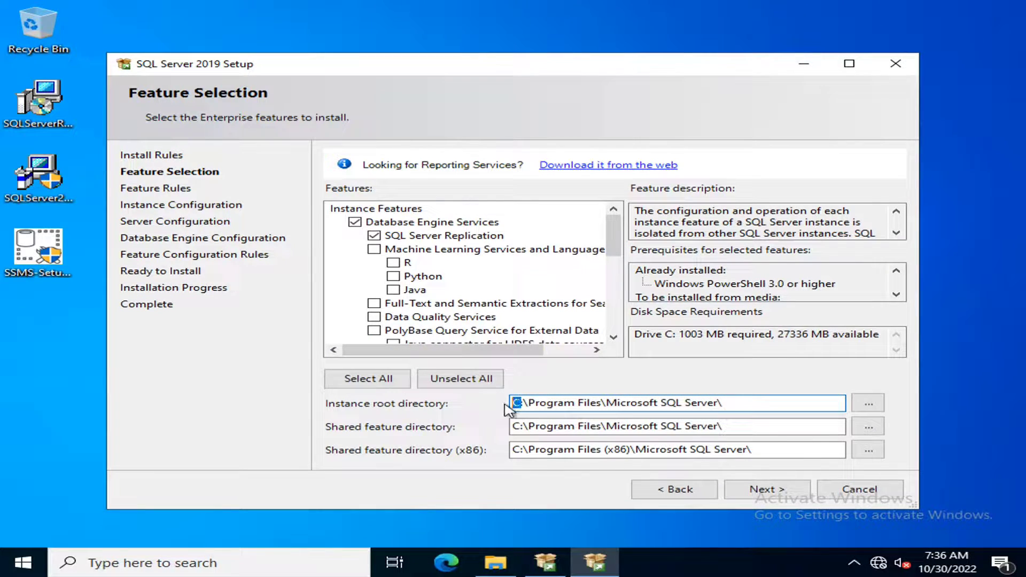
text(E)
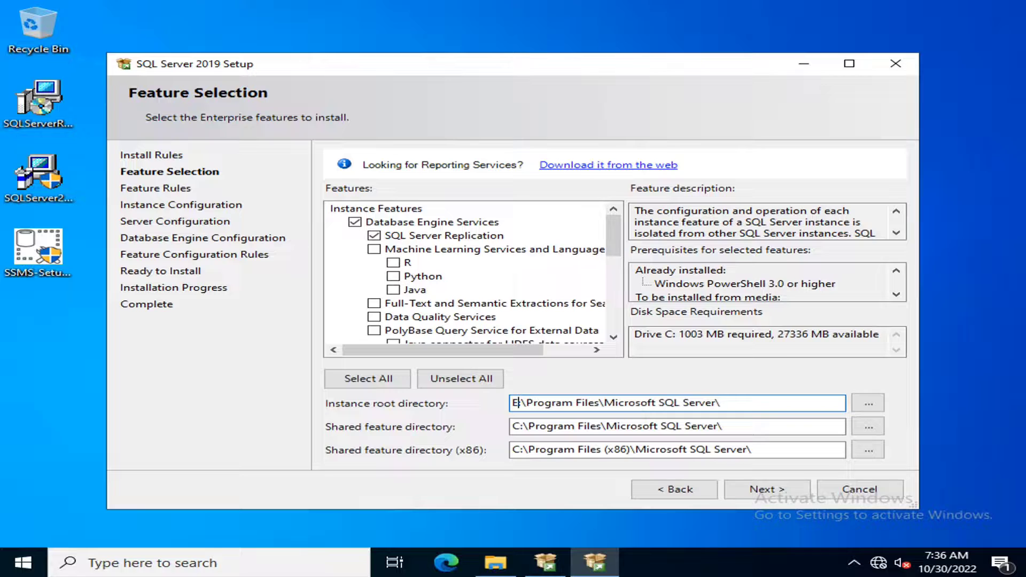
text(:)
click(517, 426)
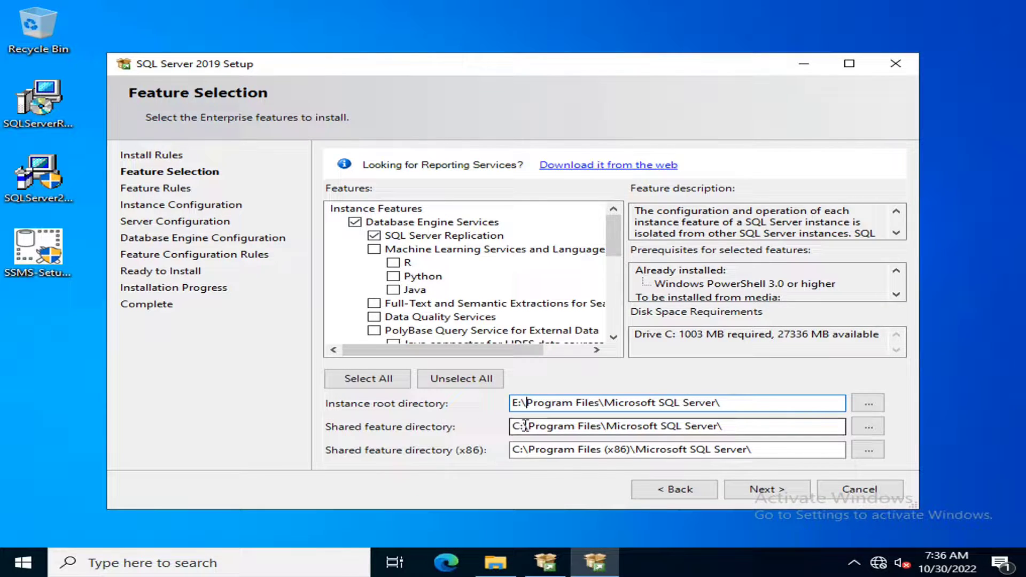
key(BackSpace)
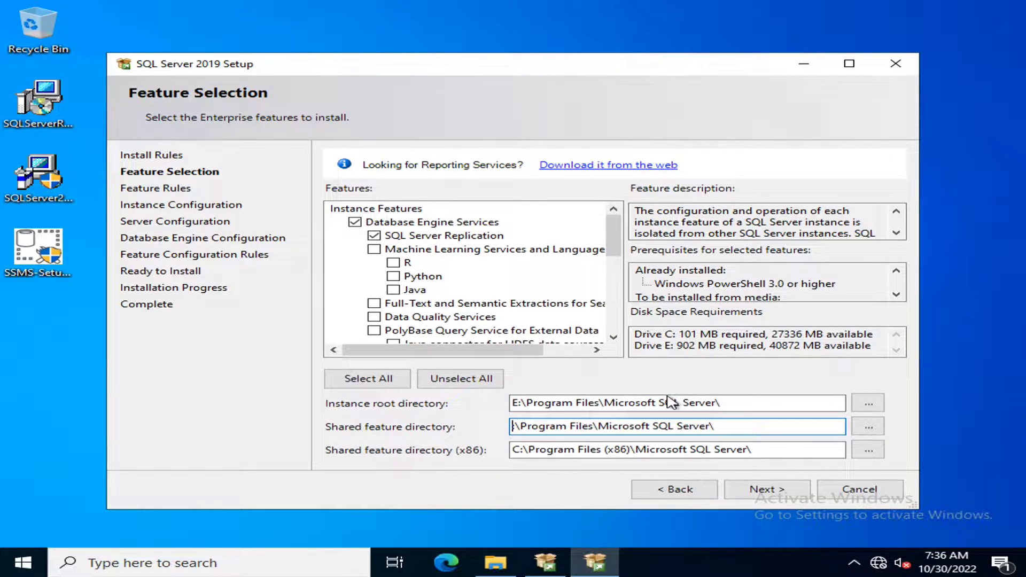
text(E)
click(519, 450)
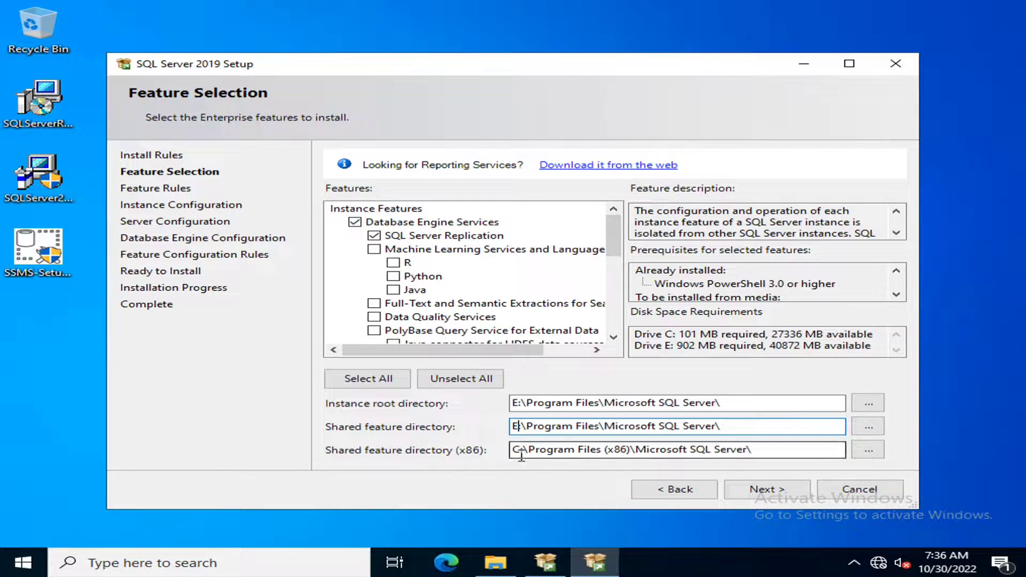
key(BackSpace)
text(E)
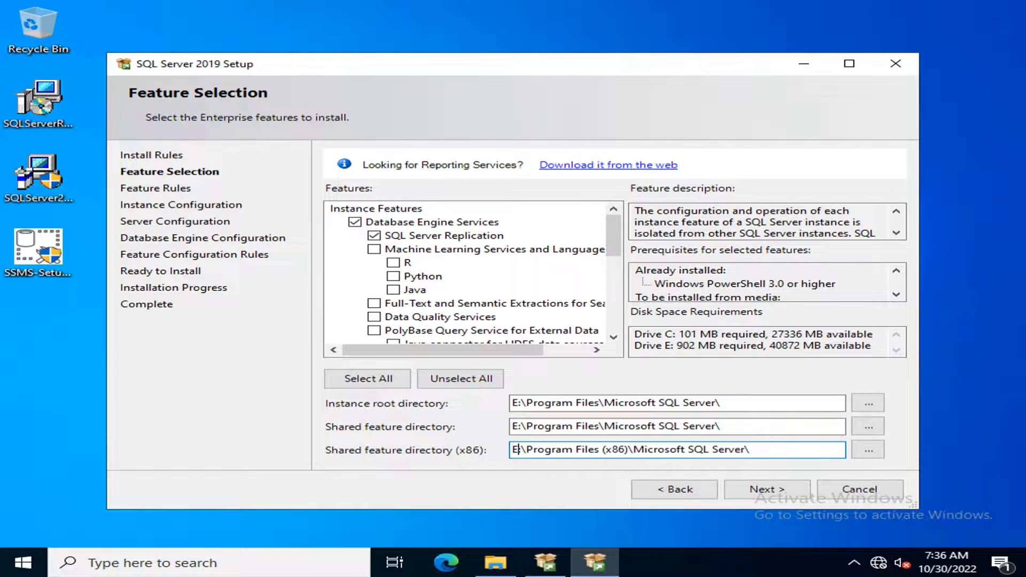
click(759, 489)
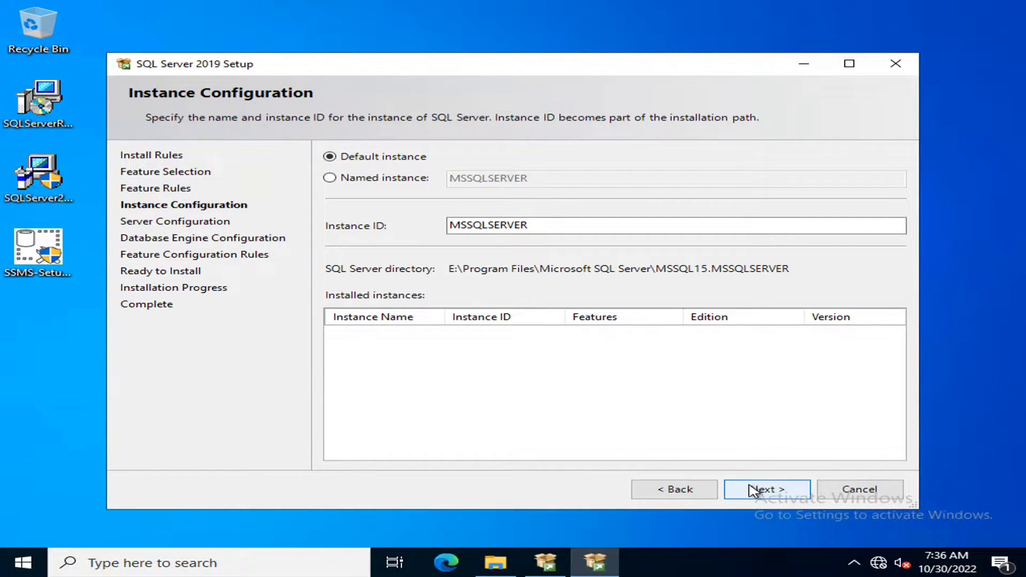
- Run the Database Engine service as domain account sp19sql with its password
click(755, 488)
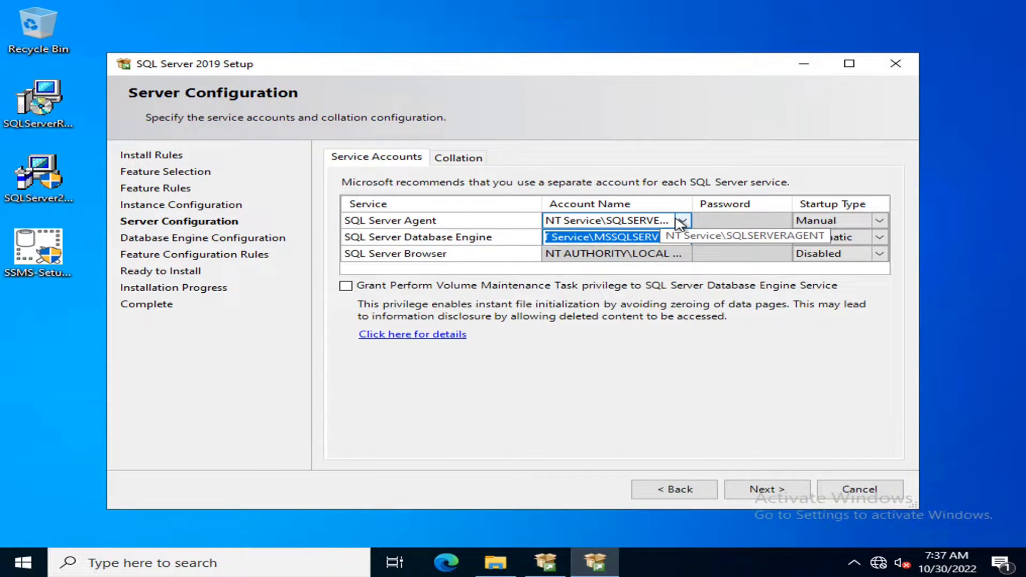
click(683, 237)
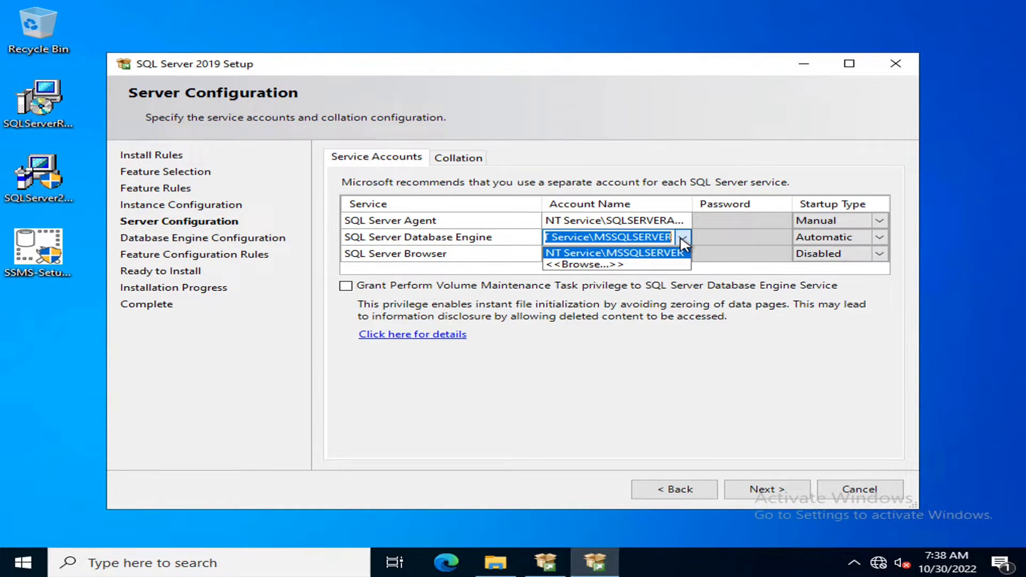
click(587, 264)
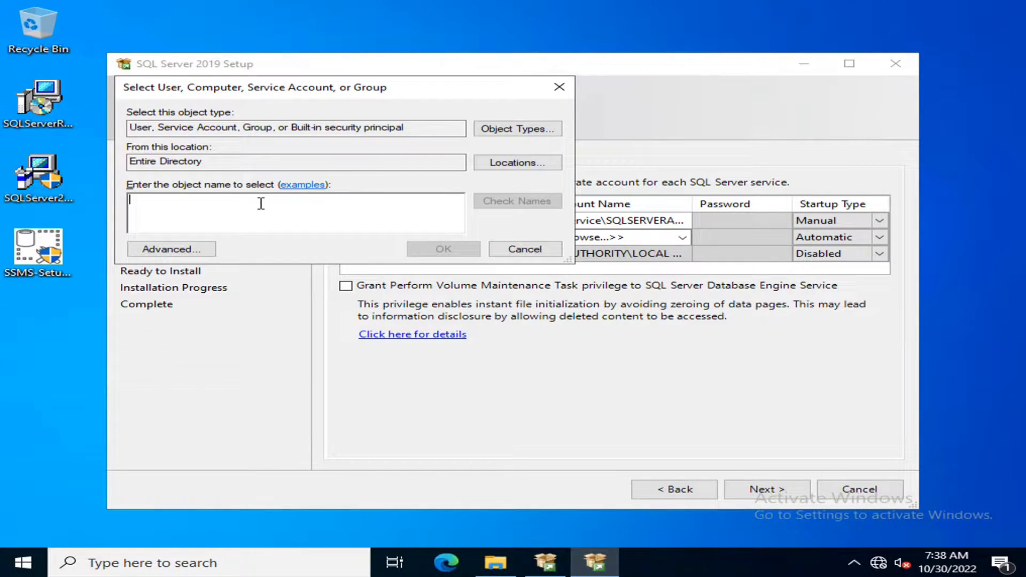
text(sp19sq)
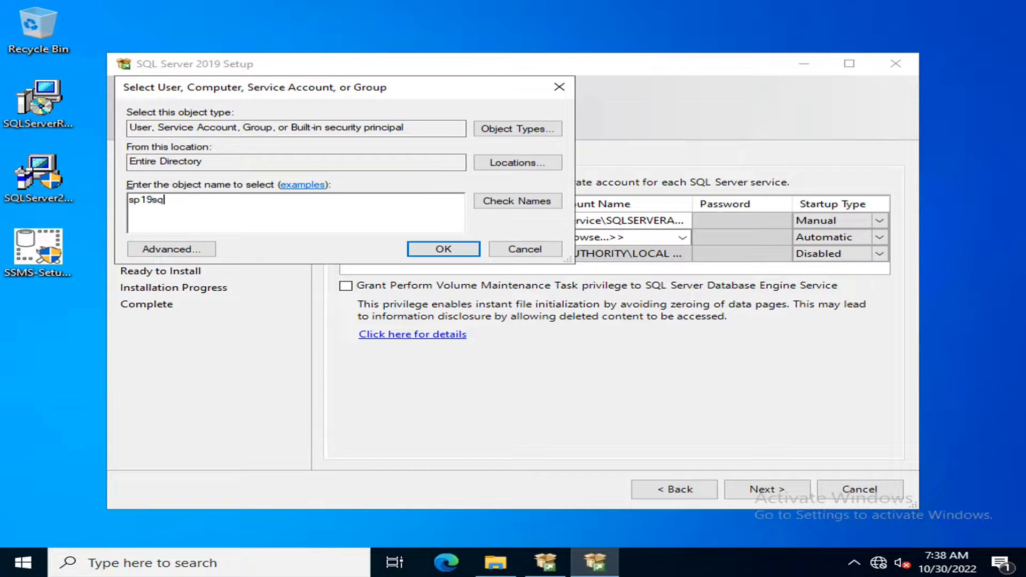
text(l)
key(Return)
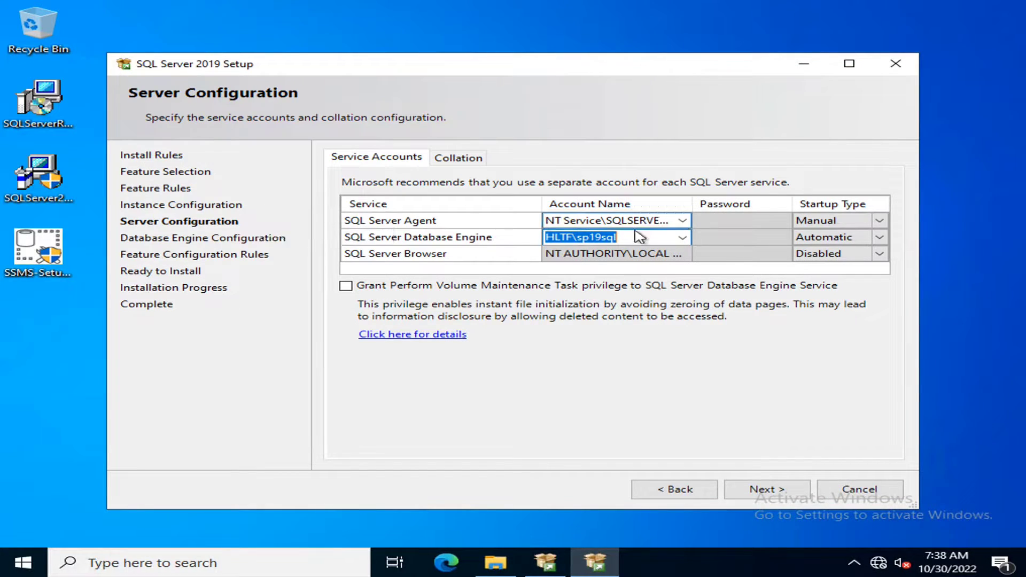
click(727, 238)
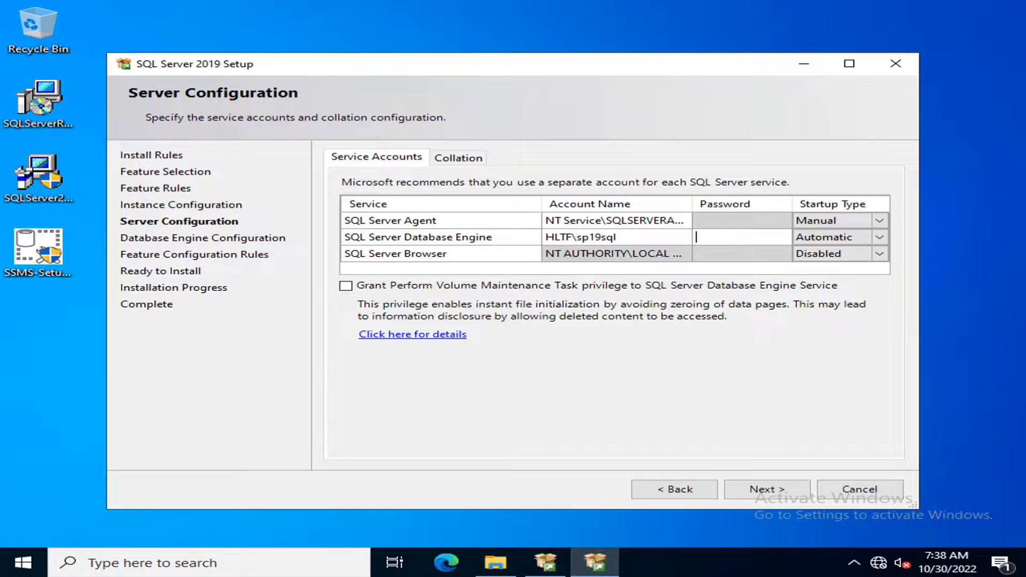
text(**********)
click(762, 489)
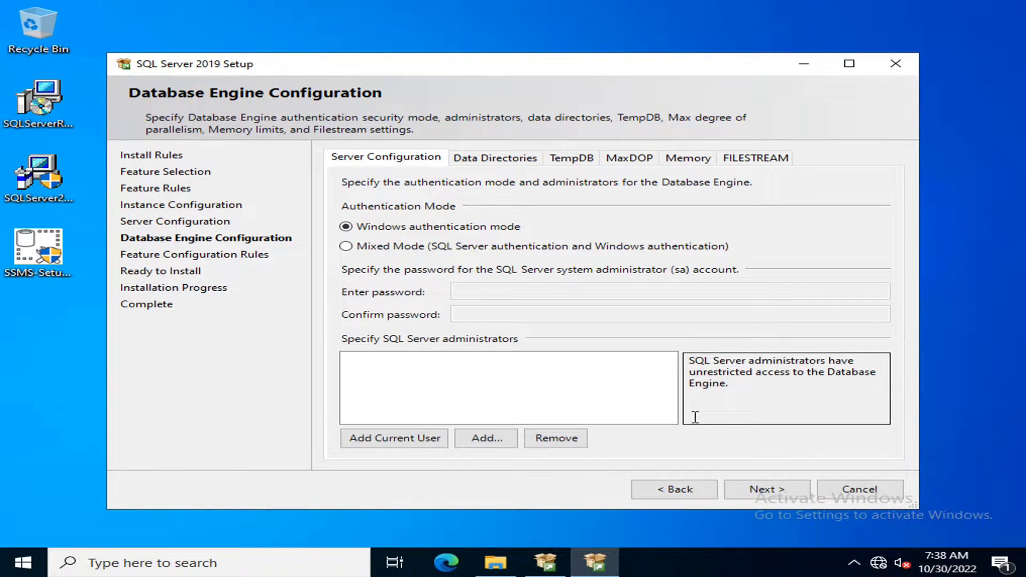
- Enable Mixed Mode authentication, entering and confirming the sa account password
click(346, 246)
click(501, 292)
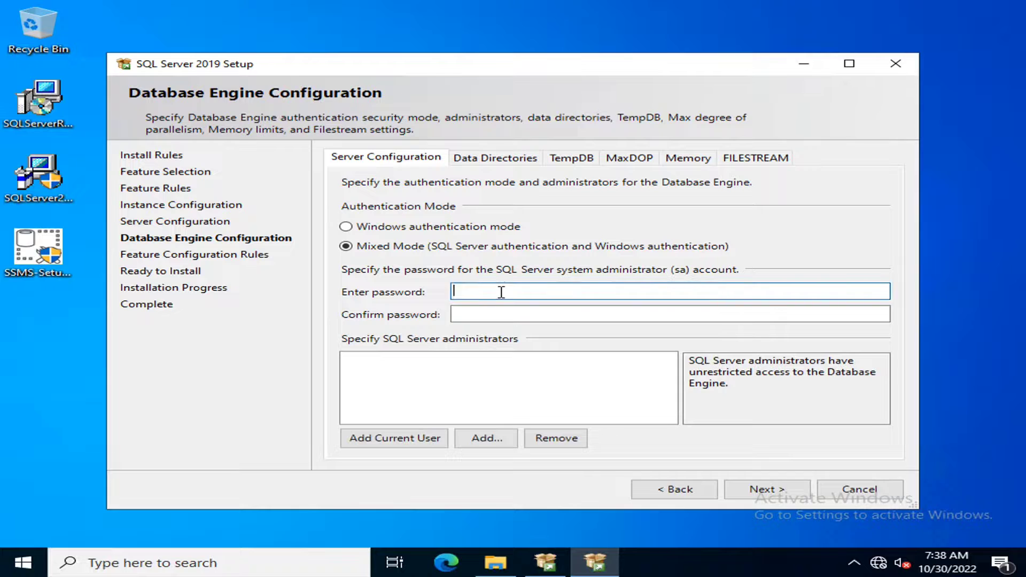
text(Password@1)
key(Tab)
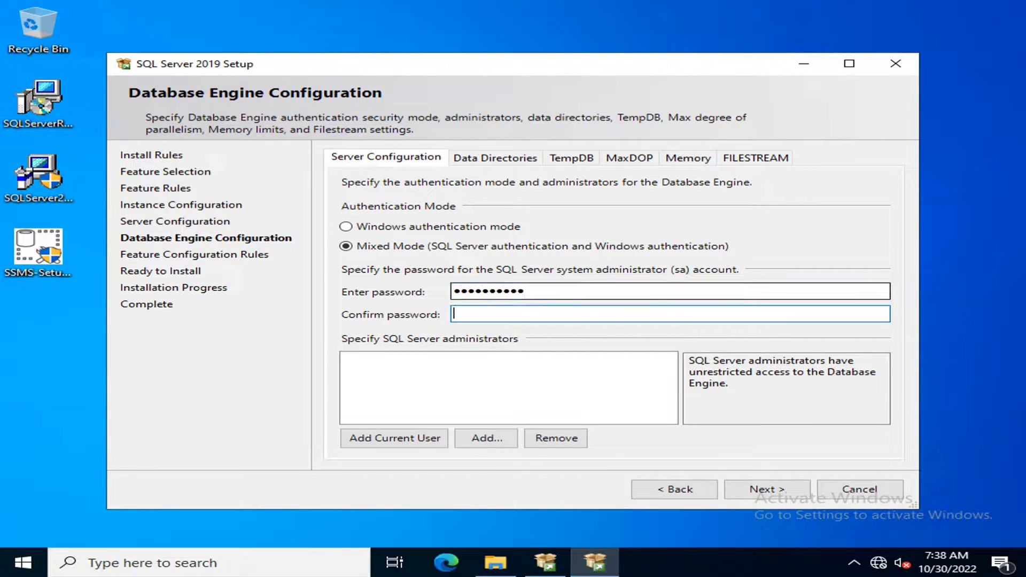
text(Password@1)
- Add the current user, sp19admin and sp19farm as SQL Server administrators
click(414, 442)
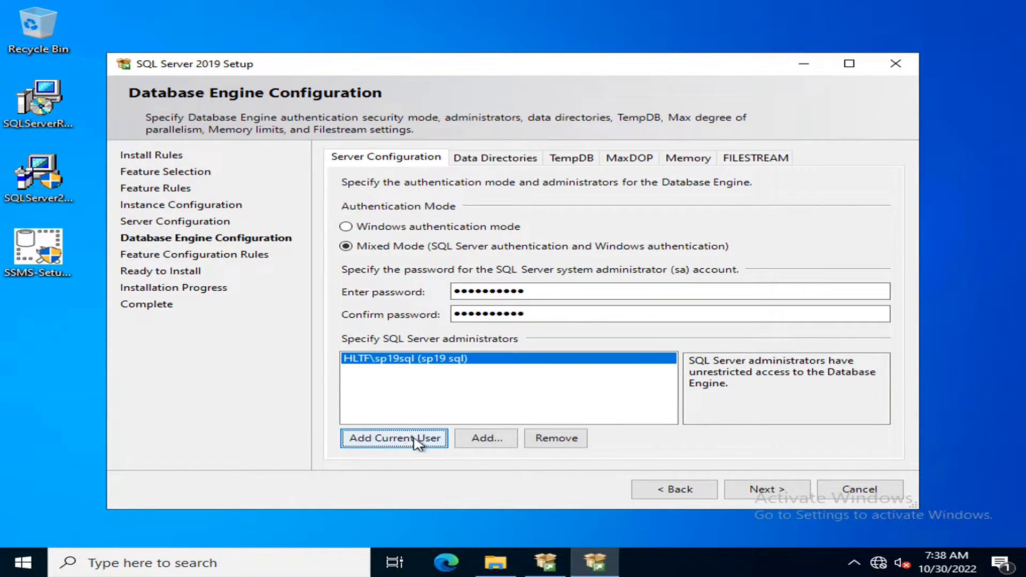
click(476, 439)
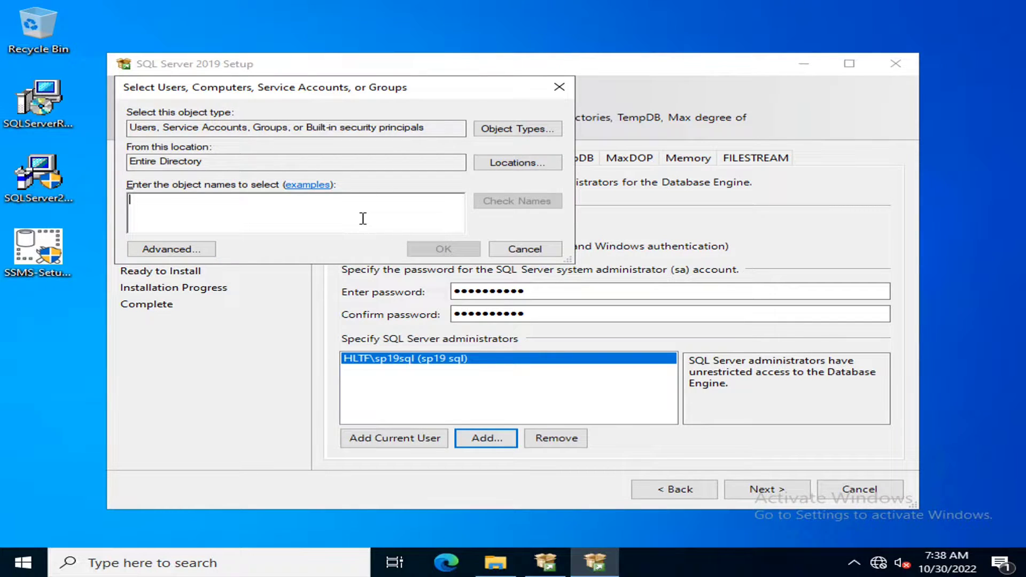
text(sp19)
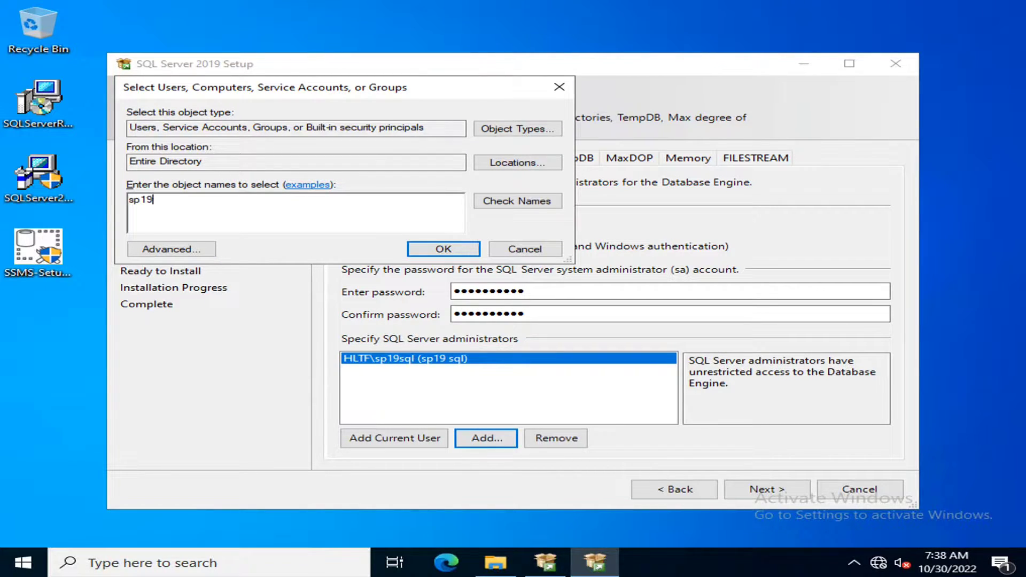
text(admin)
key(Return)
click(481, 439)
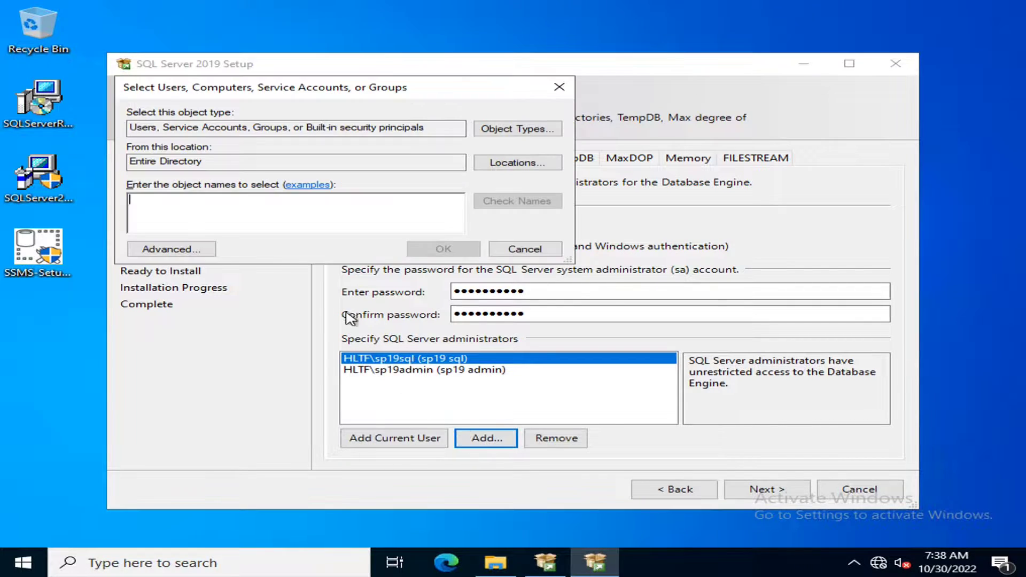
text(sp1)
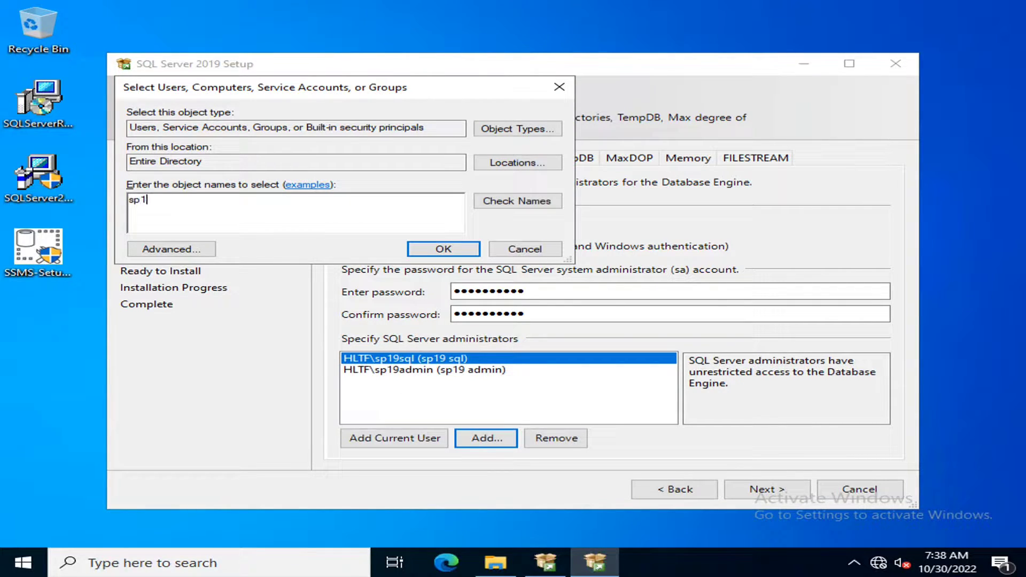
text(9farm)
key(Return)
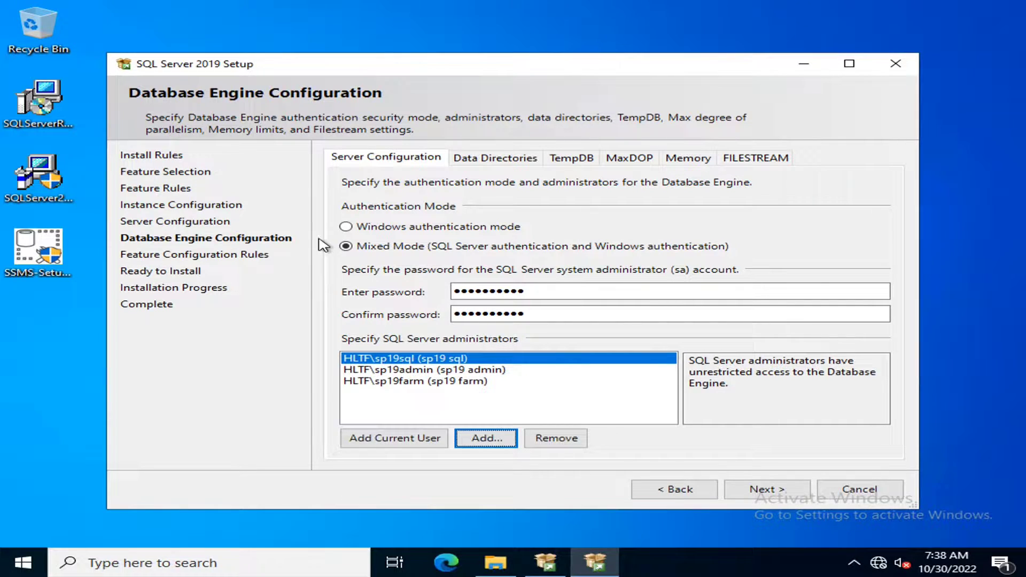
- Review the Data Directories and TempDB settings, then pass the configuration rules
click(490, 157)
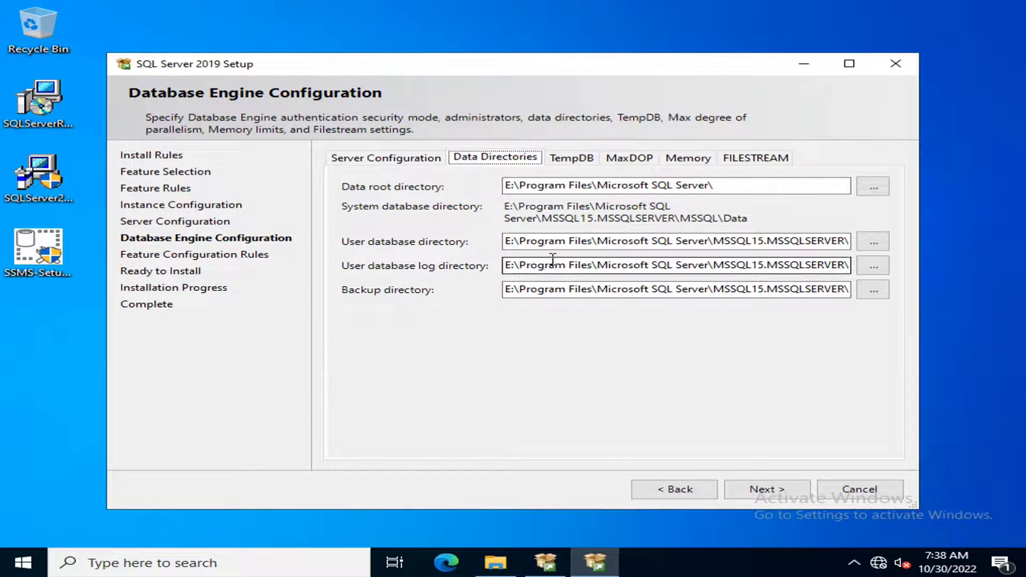
click(570, 159)
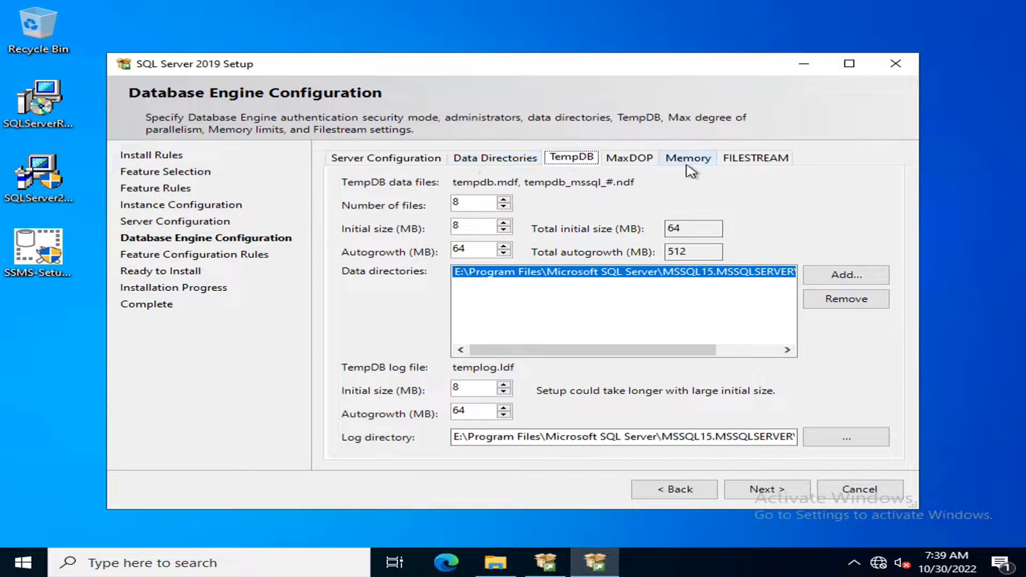
click(395, 158)
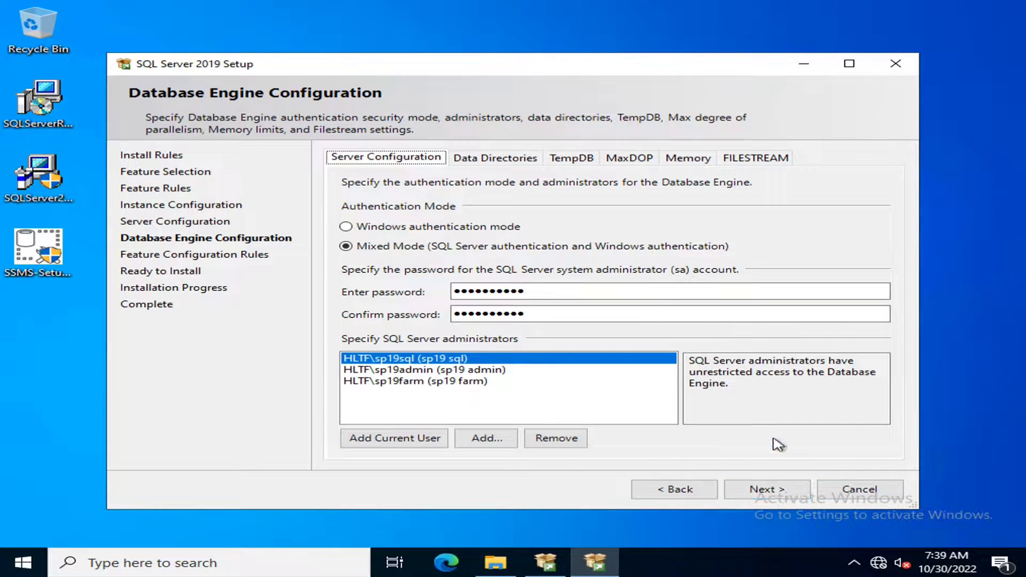
click(784, 490)
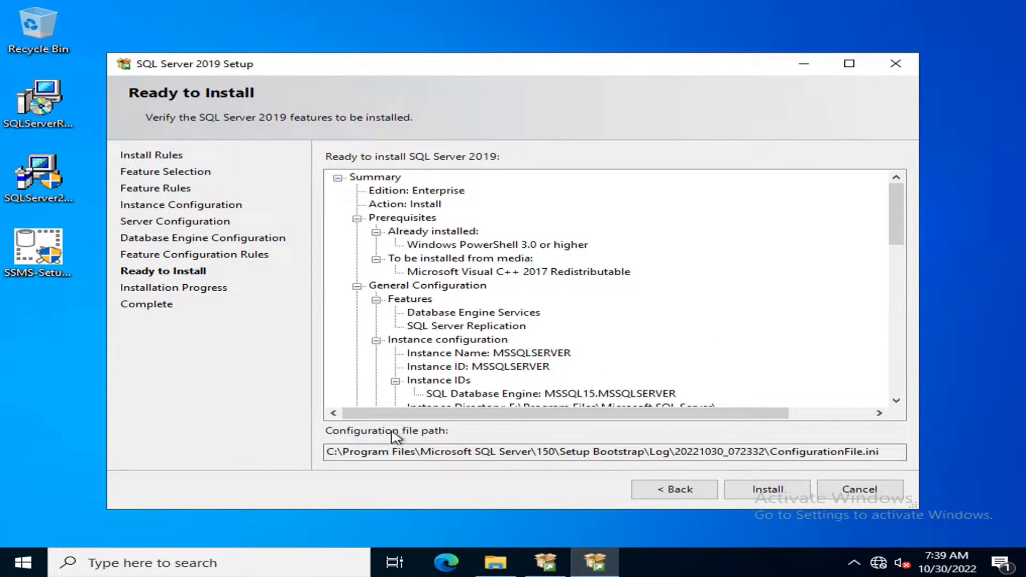
- Install SQL Server 2019 from the Ready to Install summary and acknowledge the restart notice
scroll(598, 350, down, 15)
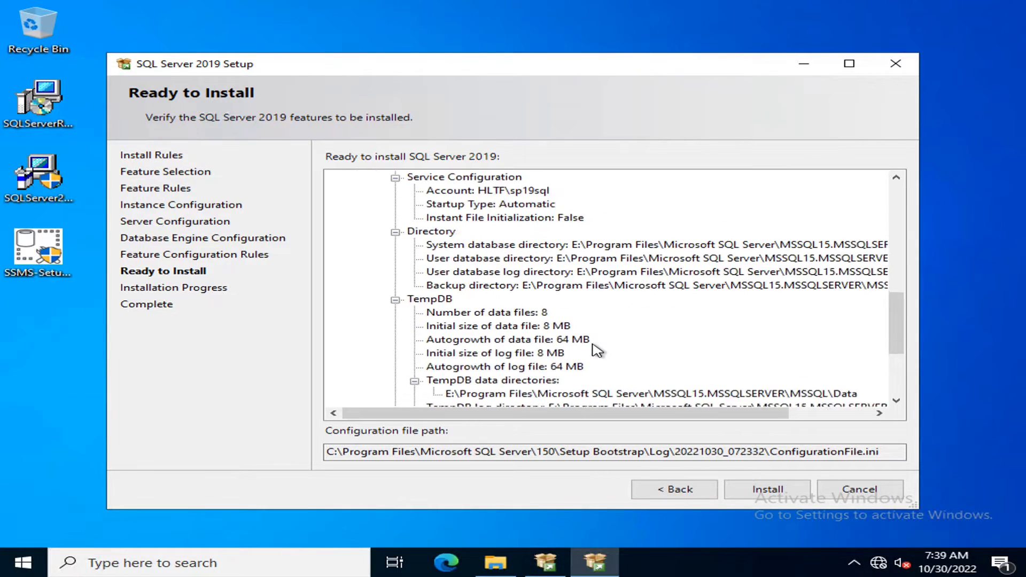
click(743, 491)
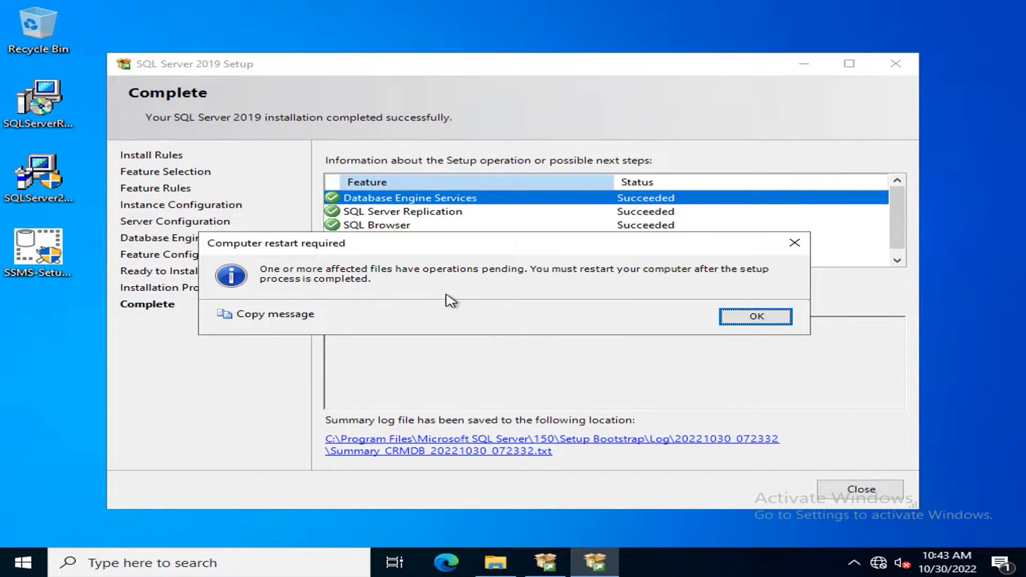
click(763, 321)
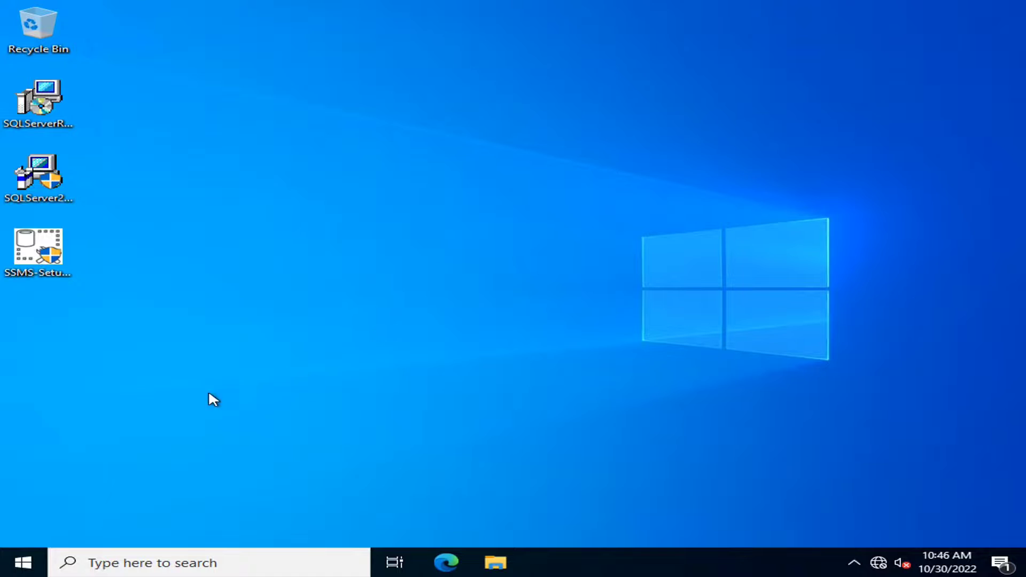
- Run the SSMS setup file from the desktop as administrator
click(39, 253)
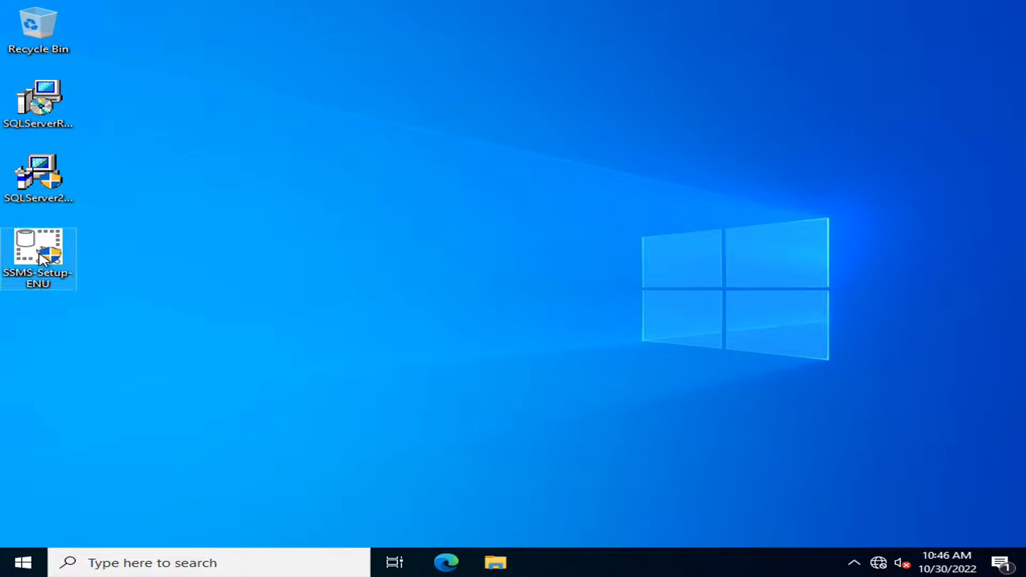
right_click(42, 259)
click(166, 281)
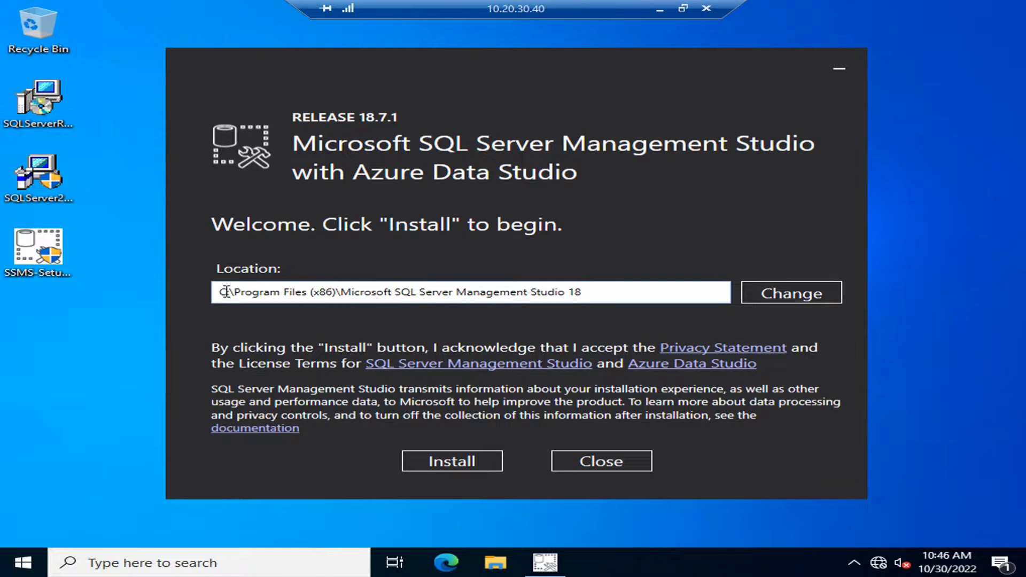
- Install Management Studio 18.7.1 to the E: drive and restart the server
click(225, 292)
text(E)
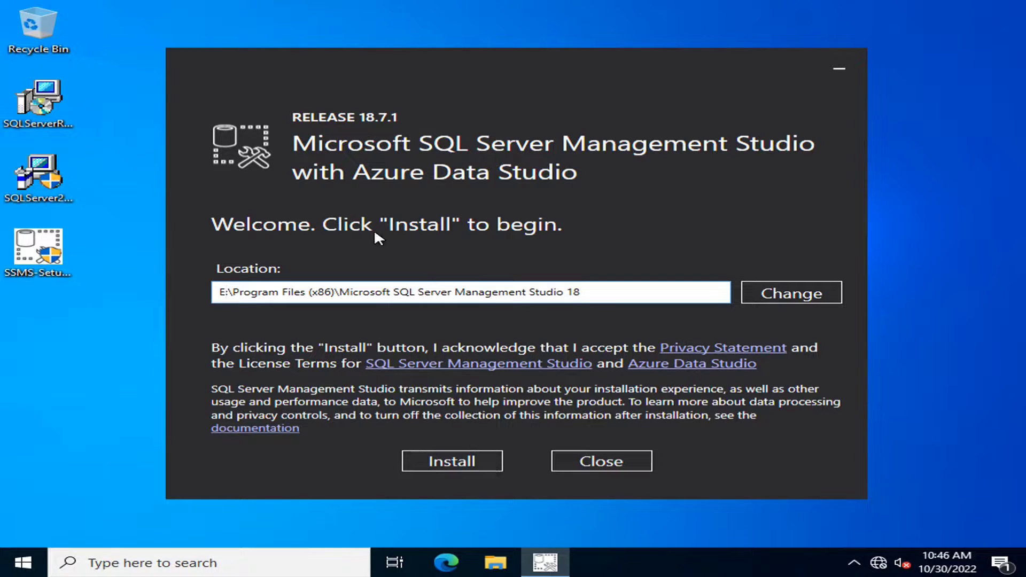
click(479, 460)
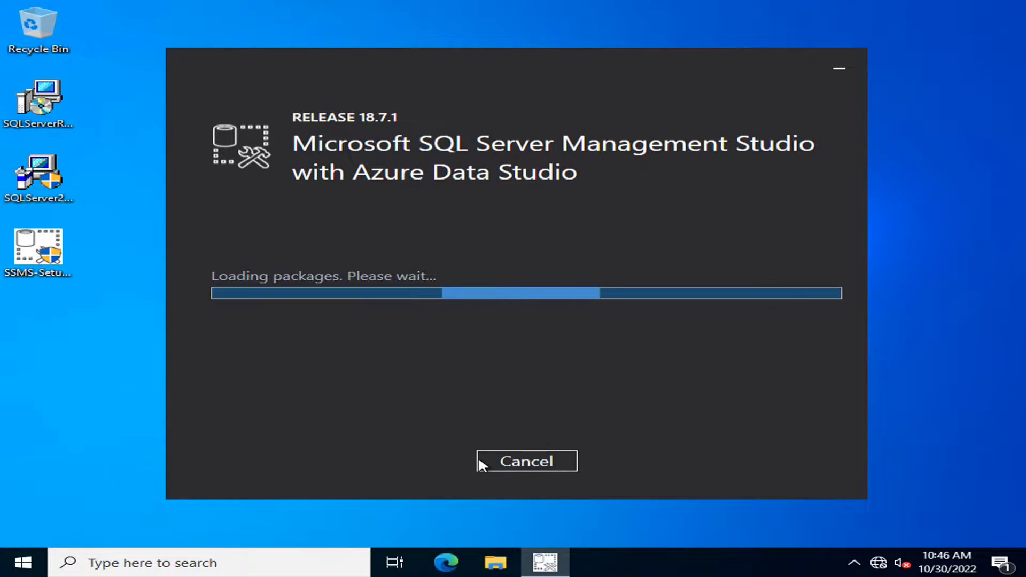
mouse_move(508, 7)
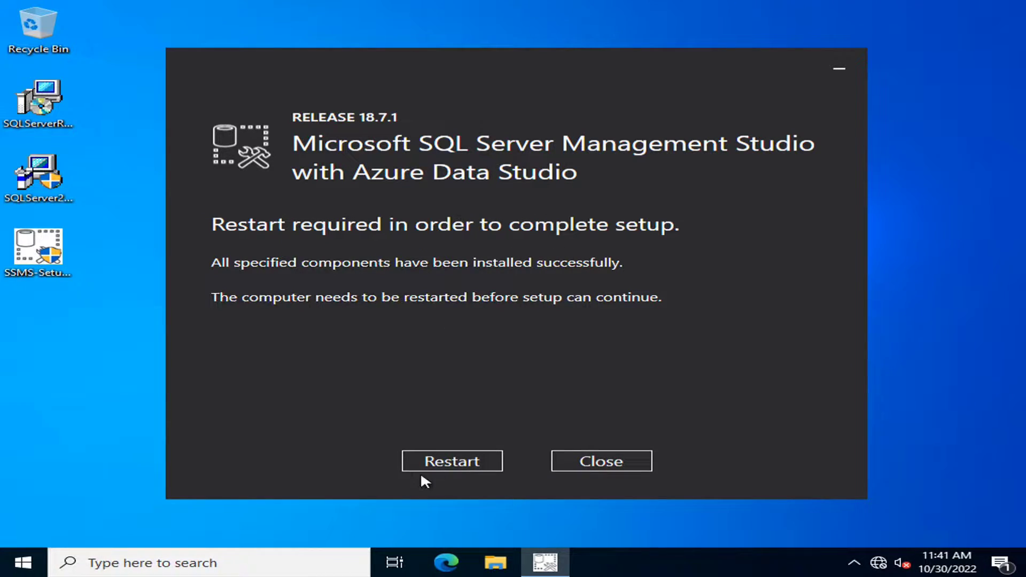
click(452, 462)
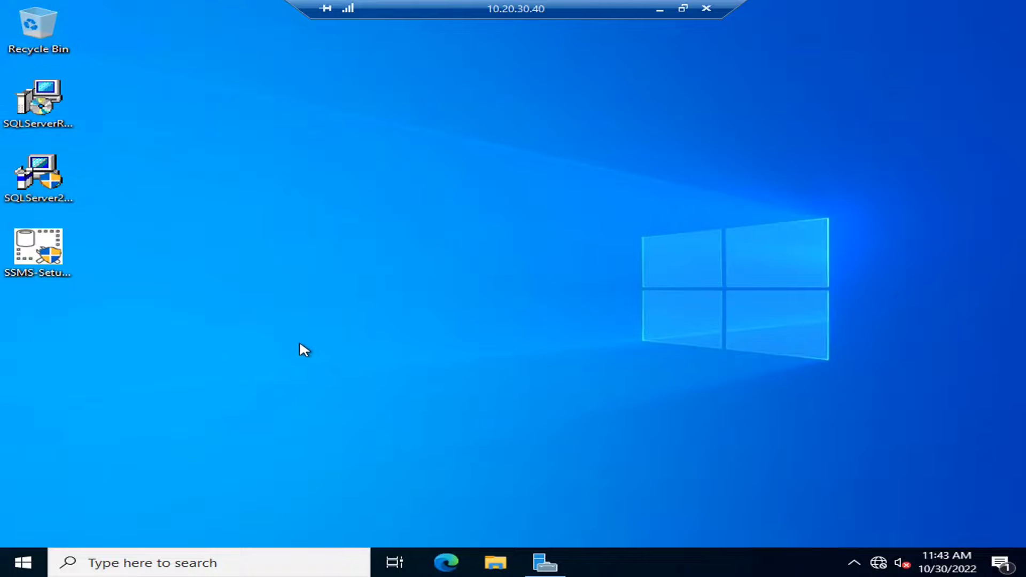
- Find SSMS 18 by searching 'manage' and connect to CRMDB using Windows Authentication
click(35, 568)
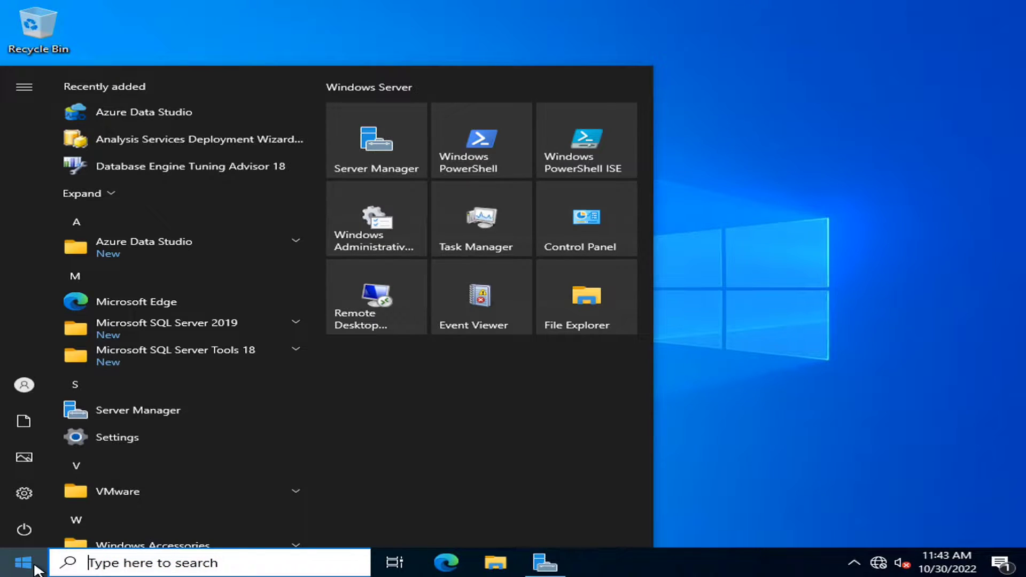
text(manag)
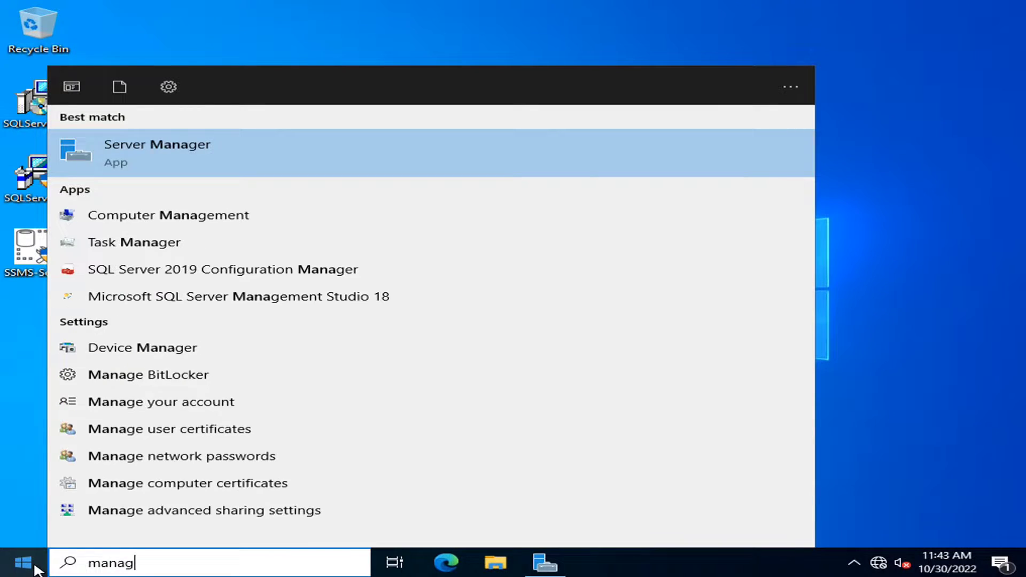
text(e)
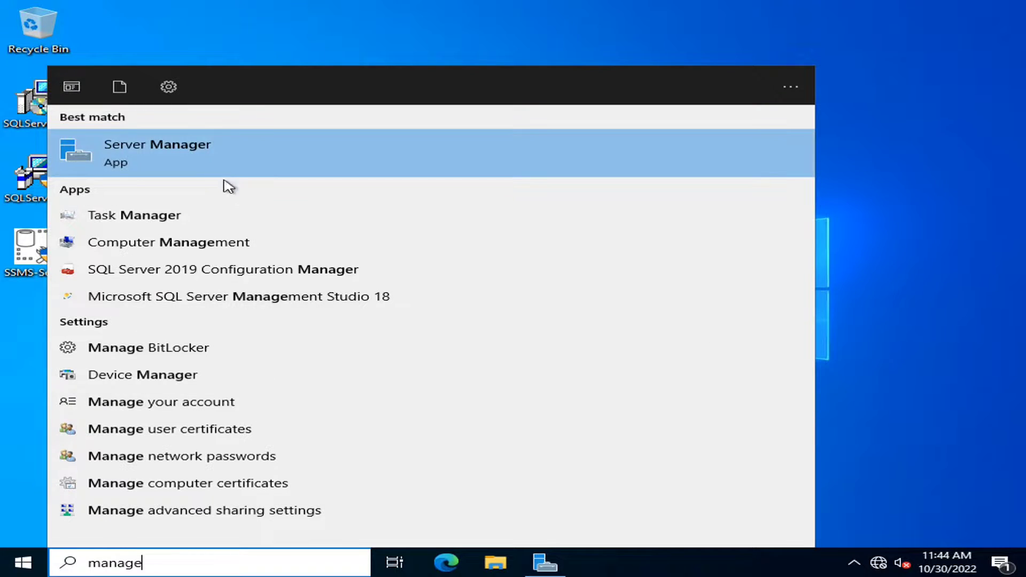
click(288, 299)
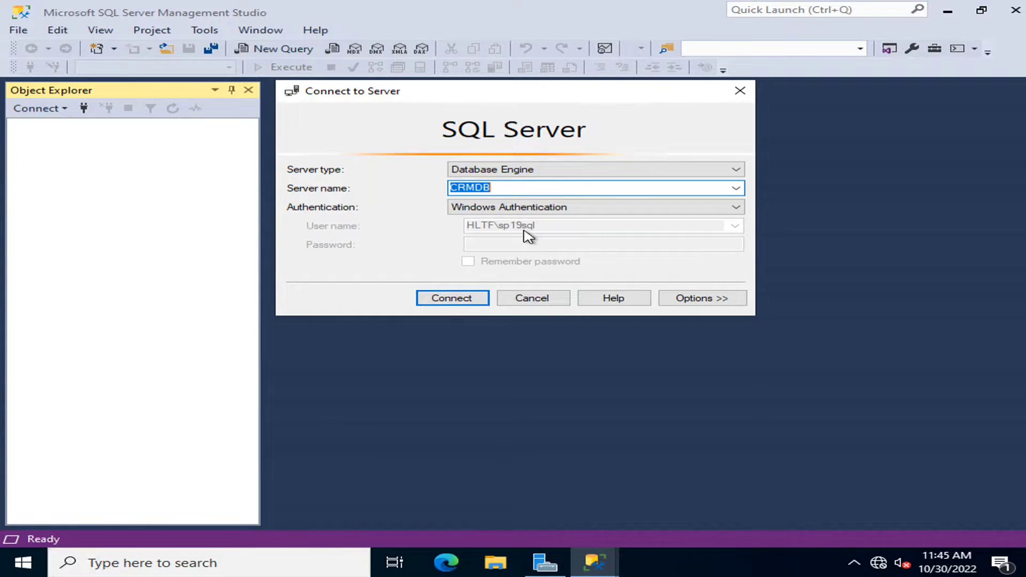
click(475, 298)
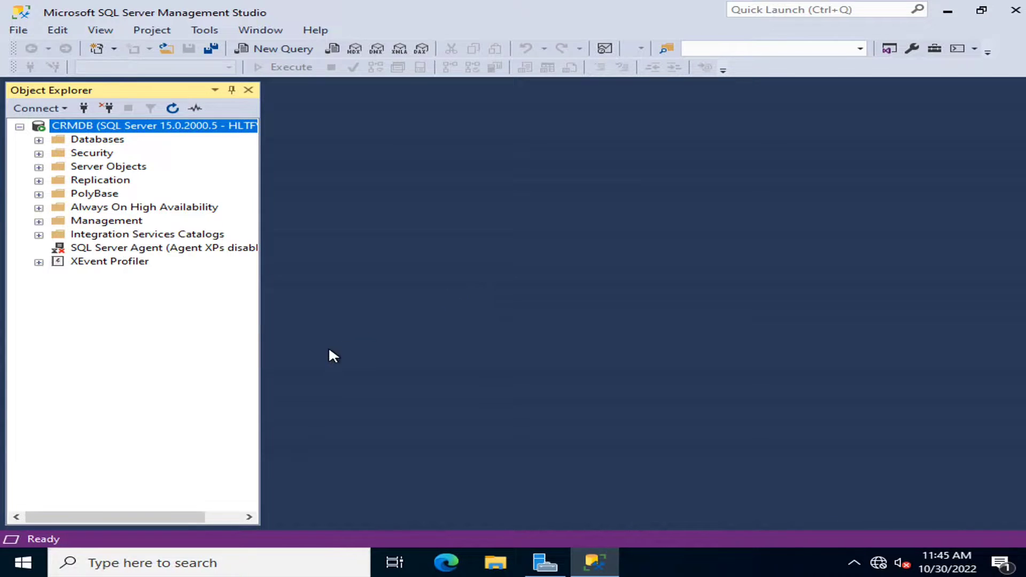
- Expand Security > Logins on CRMDB and widen Object Explorer so full login names show
click(39, 140)
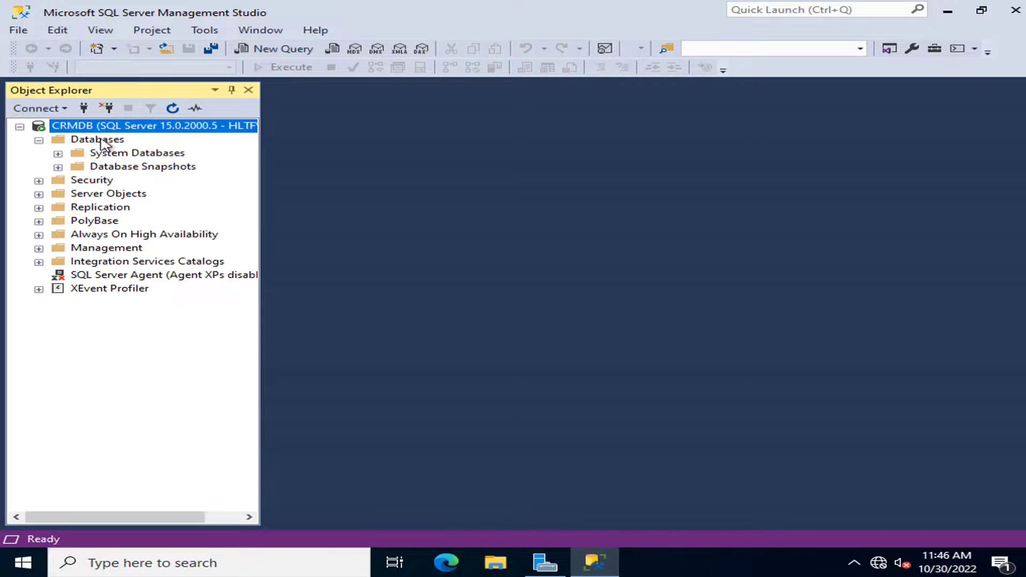
click(38, 140)
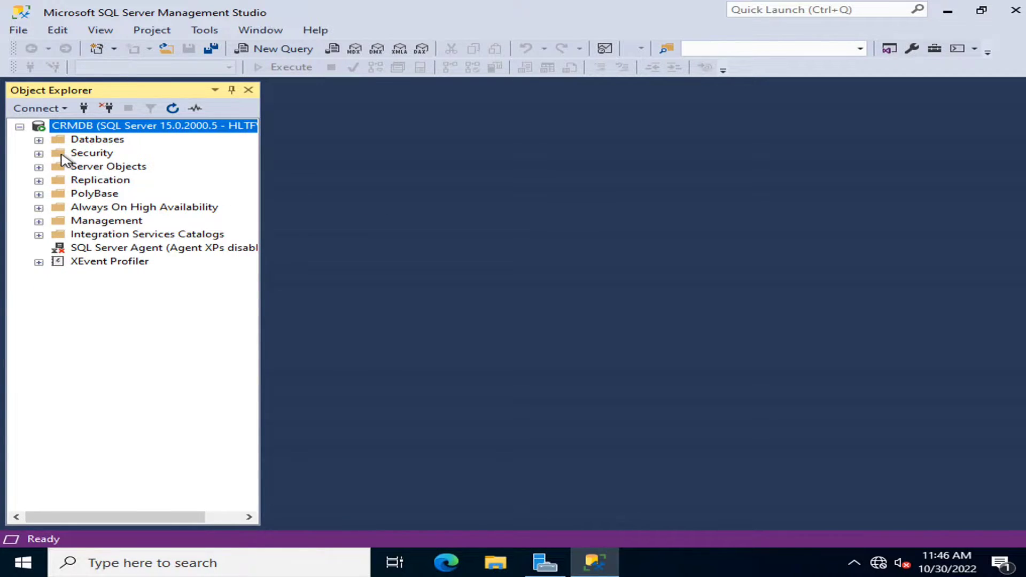
click(38, 154)
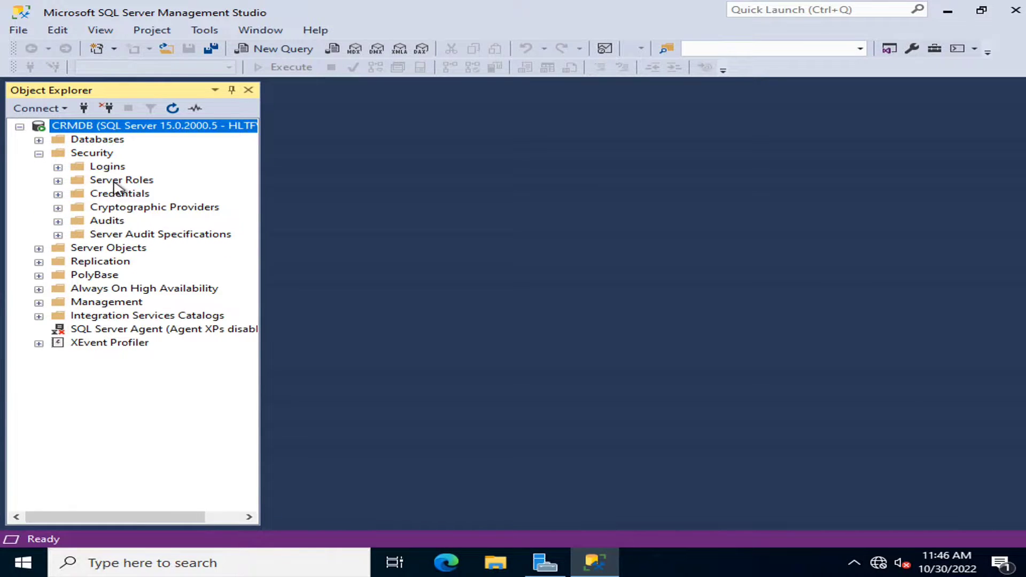
click(122, 195)
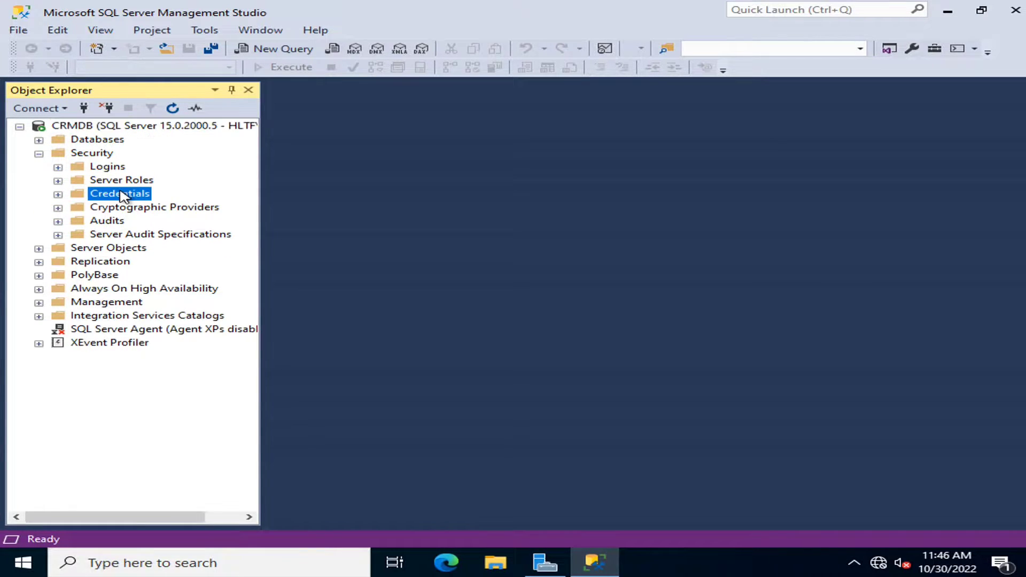
double_click(122, 195)
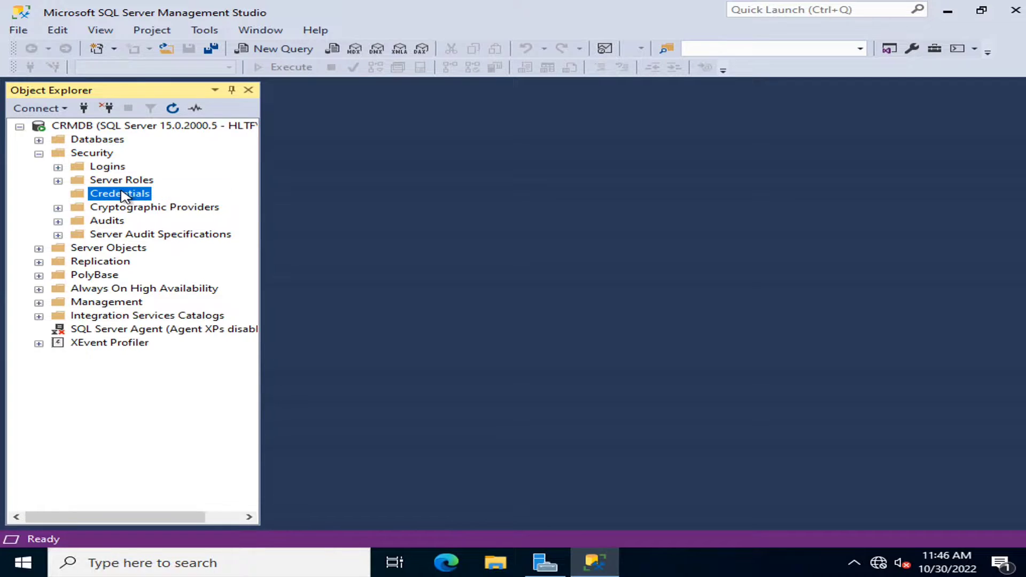
click(57, 167)
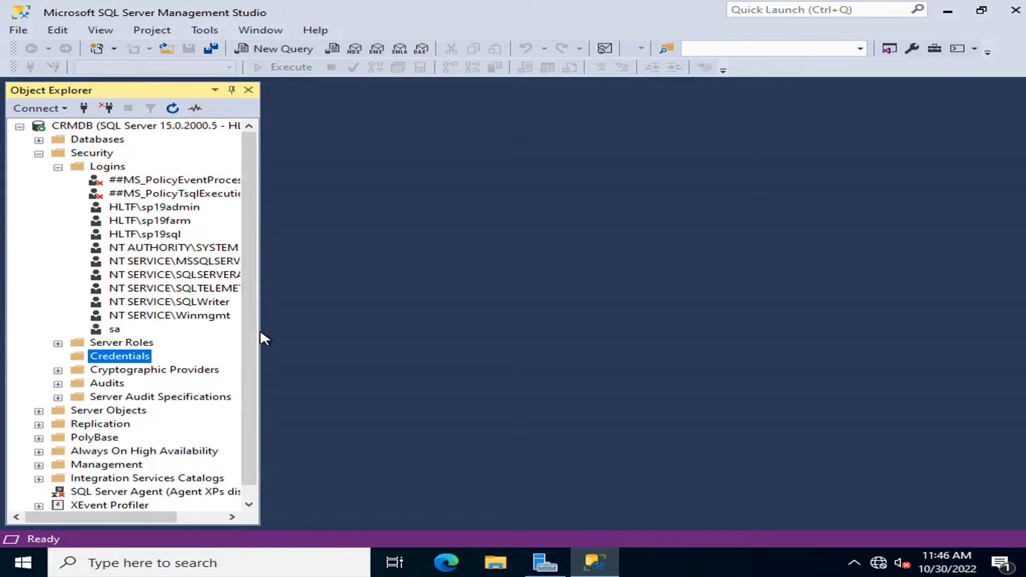
drag(260, 336, 463, 323)
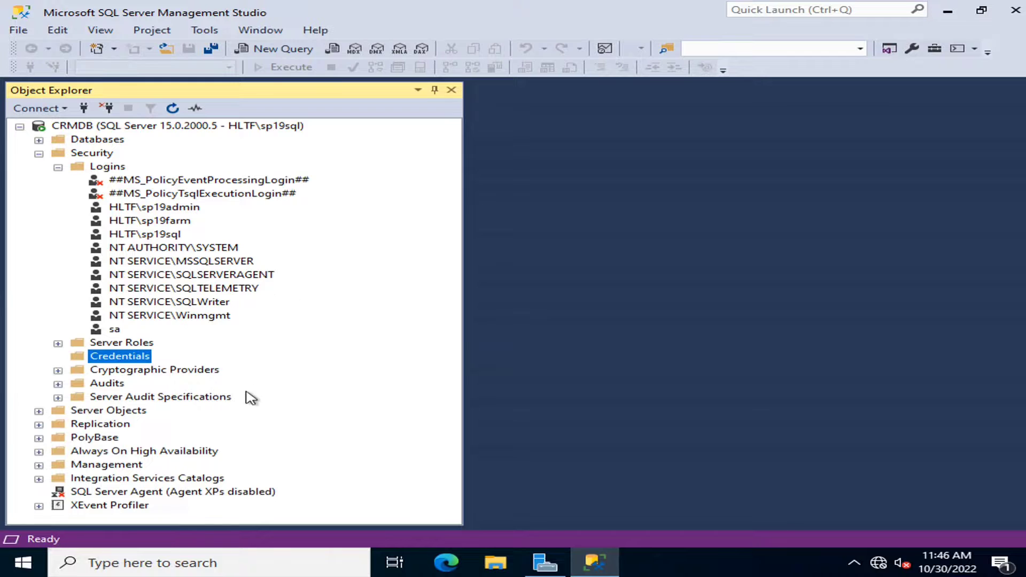
- Add securityadmin and serveradmin server roles to the admin service login
double_click(164, 208)
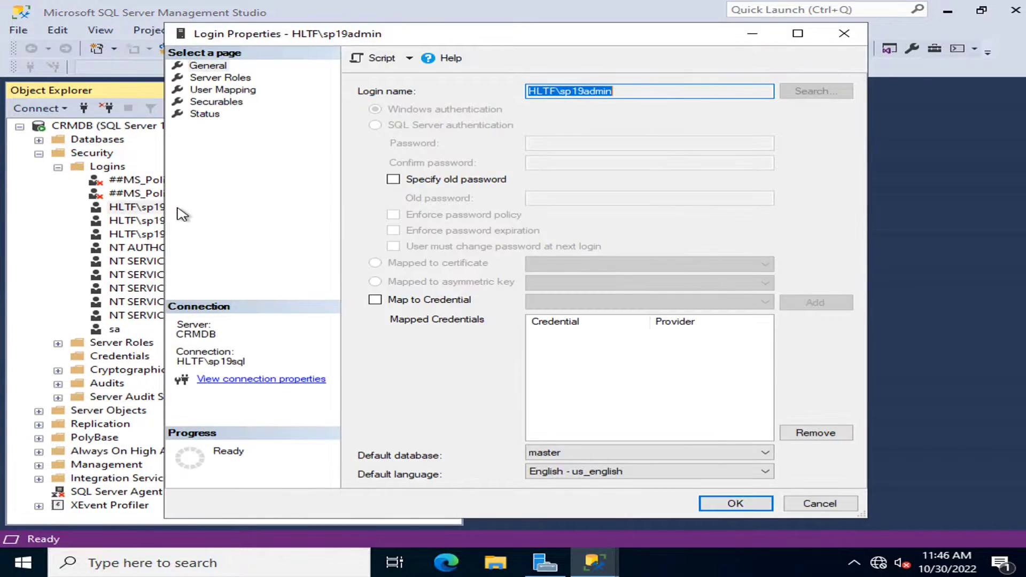
click(219, 79)
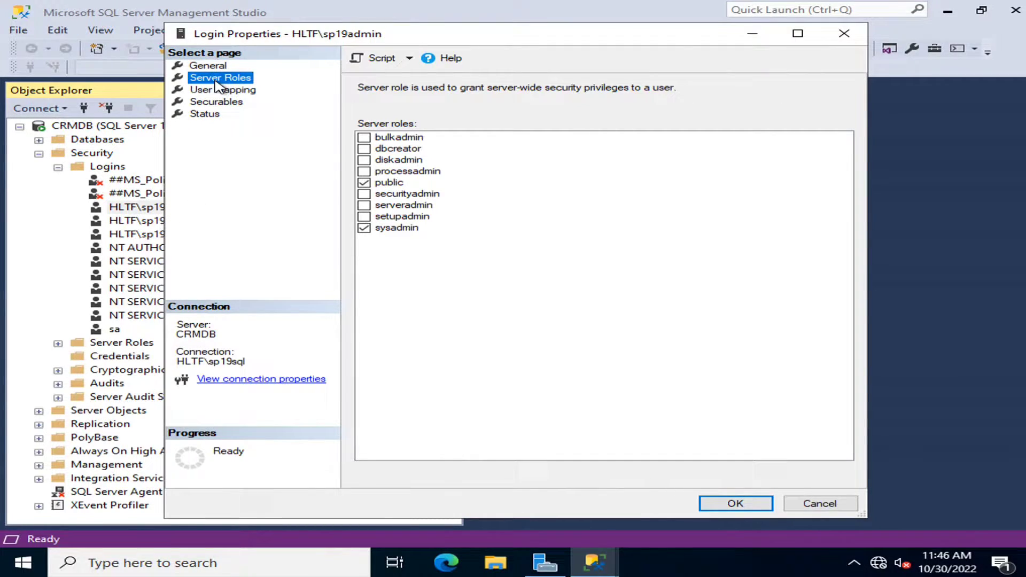
click(365, 194)
click(365, 205)
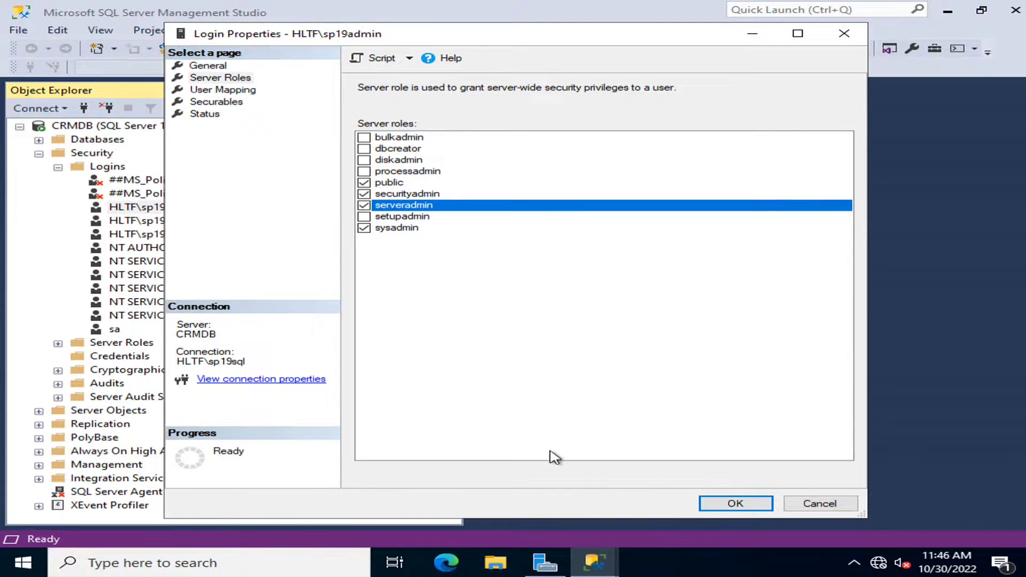
click(752, 506)
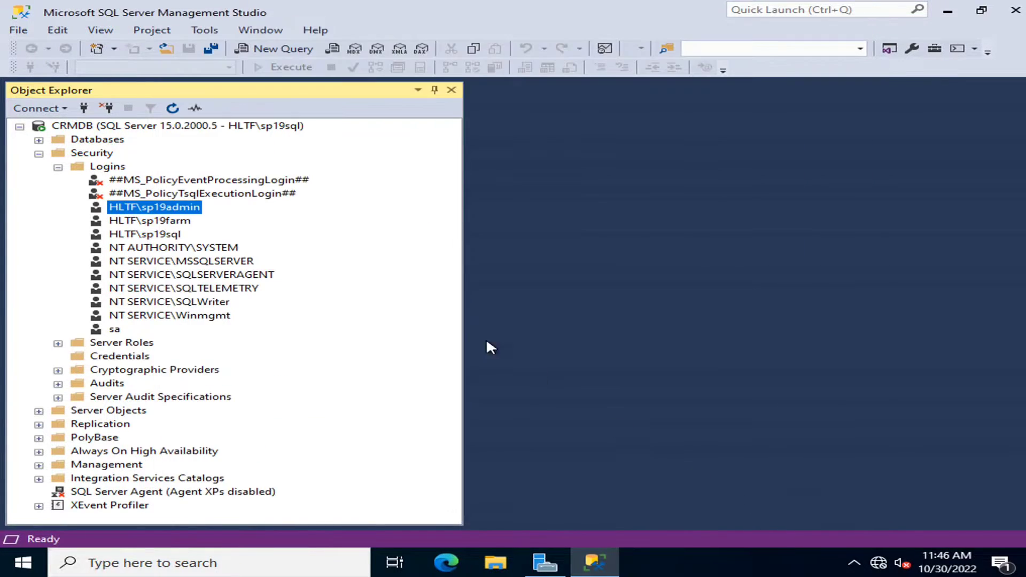
- Add securityadmin and serveradmin server roles to the farm service login
right_click(187, 222)
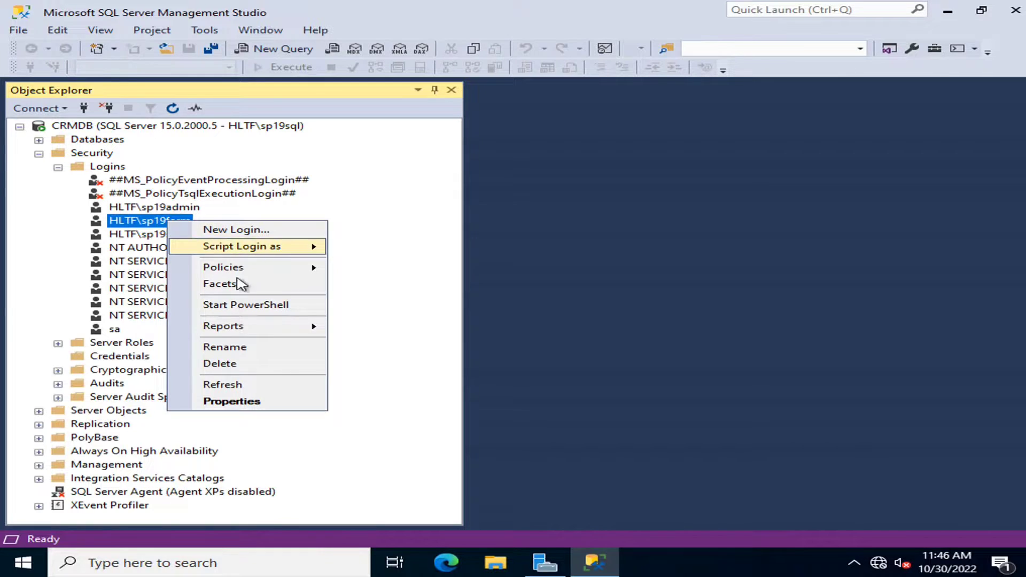
click(255, 401)
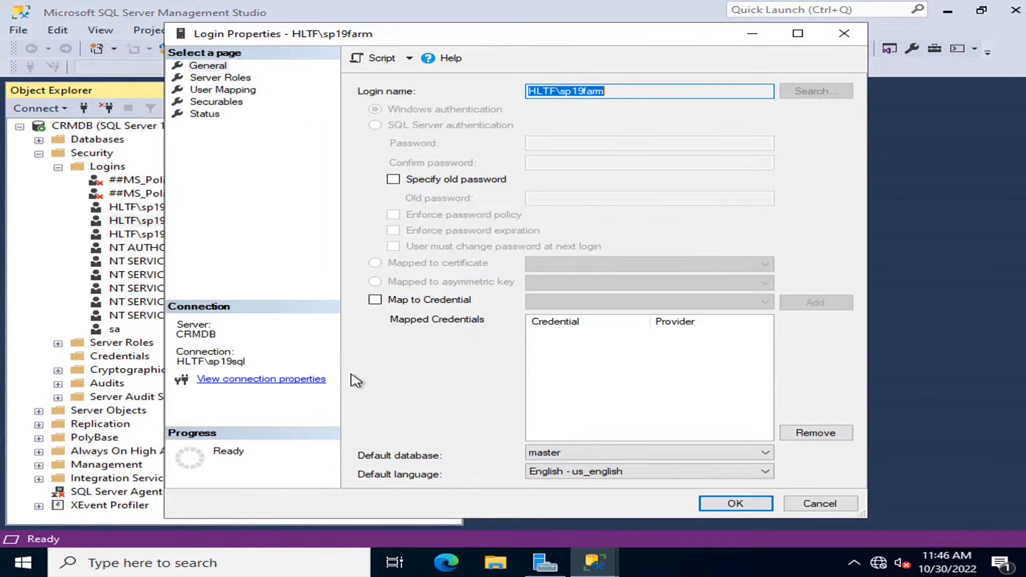
click(227, 79)
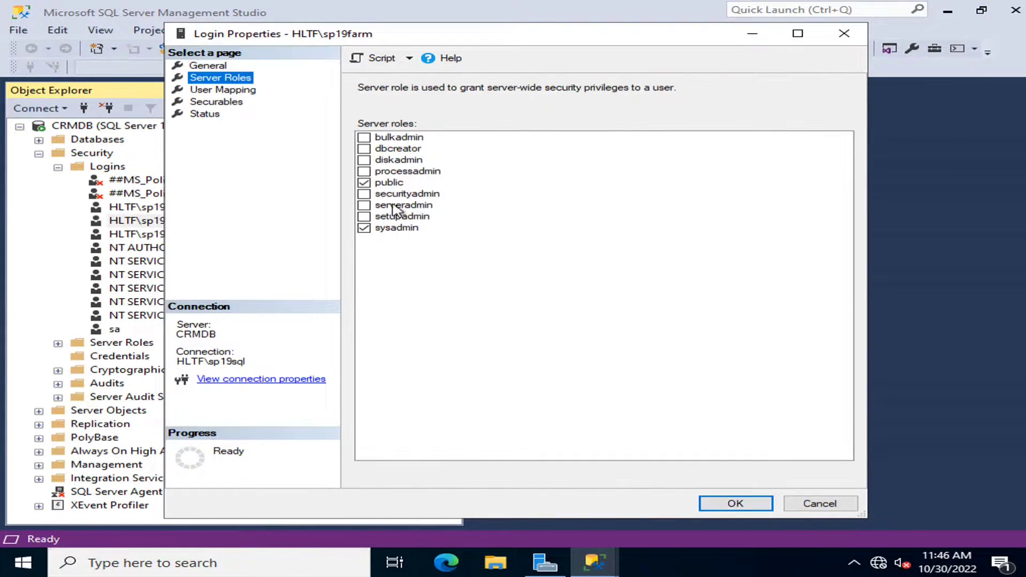
click(363, 194)
click(364, 206)
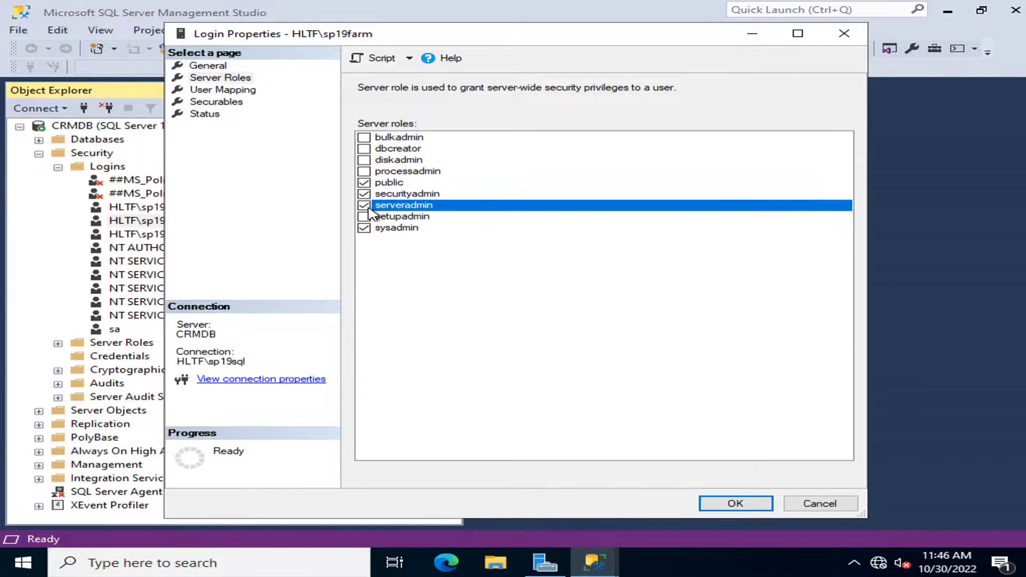
click(703, 512)
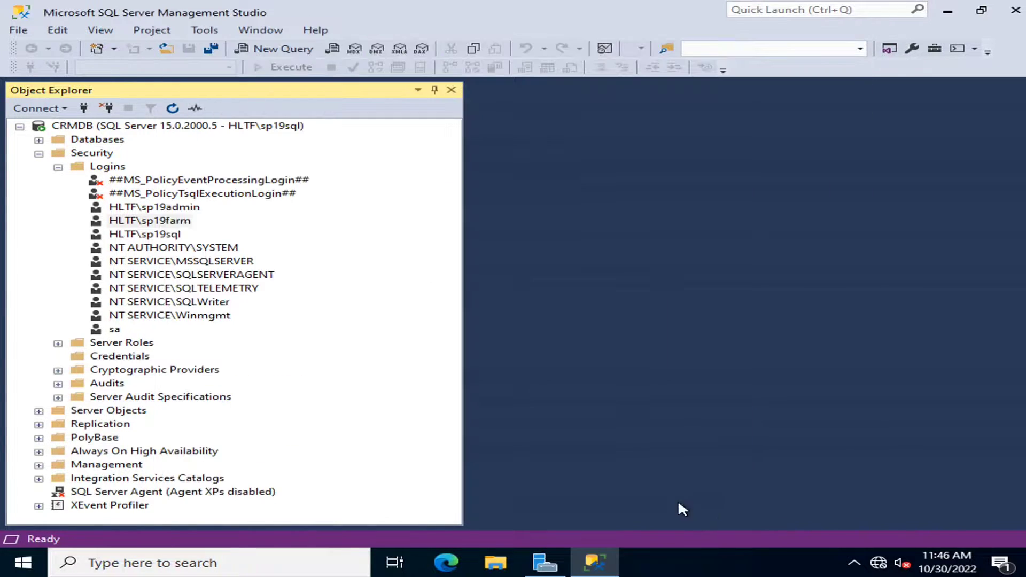
- Add securityadmin and serveradmin server roles to the SQL service login
double_click(166, 233)
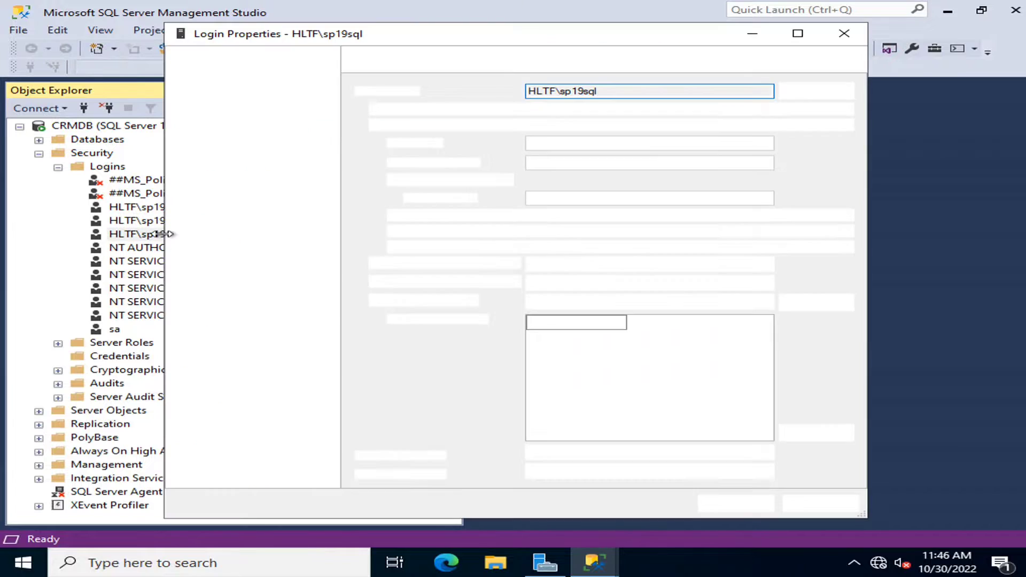
click(218, 89)
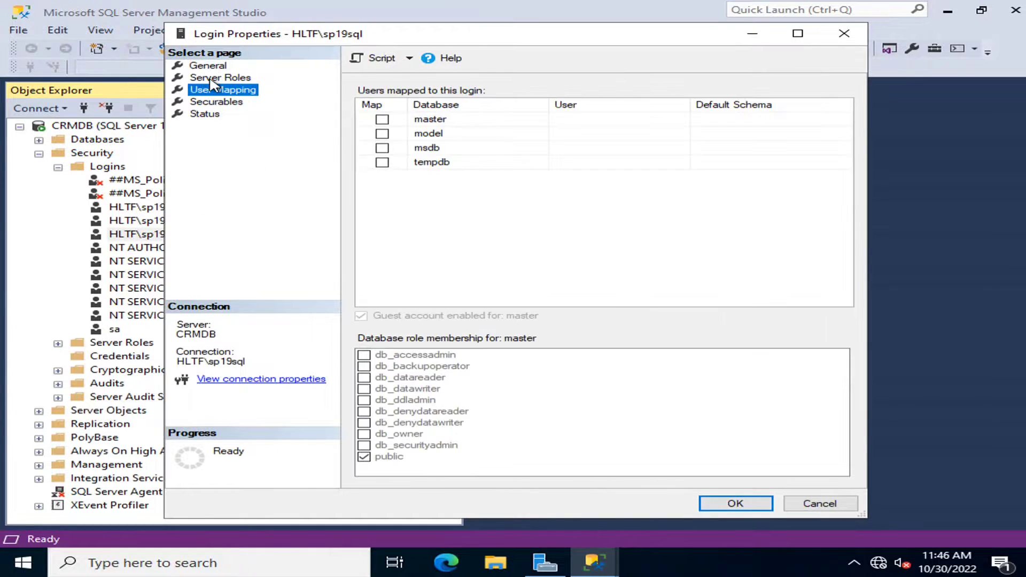
click(209, 78)
click(364, 194)
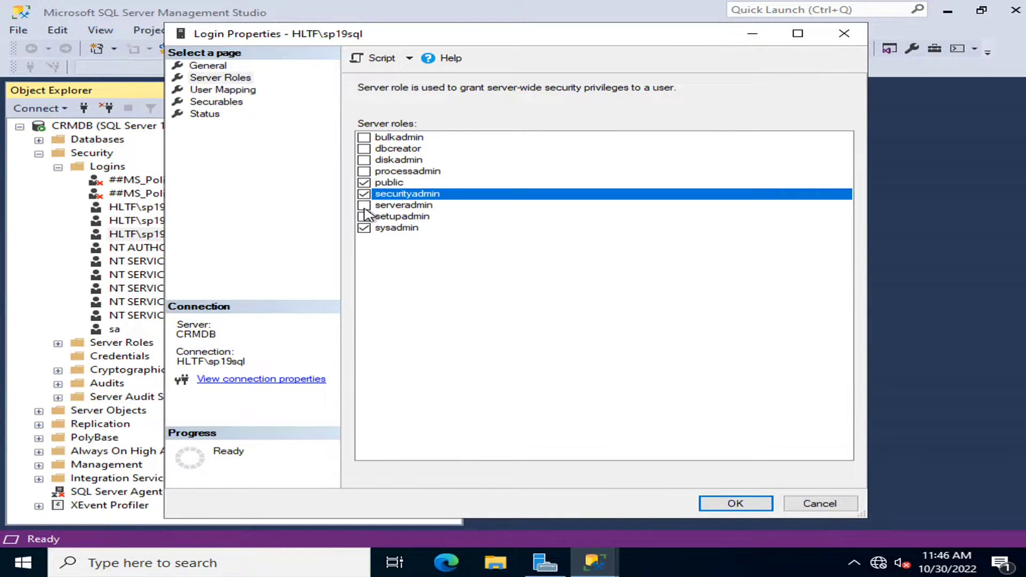
click(364, 206)
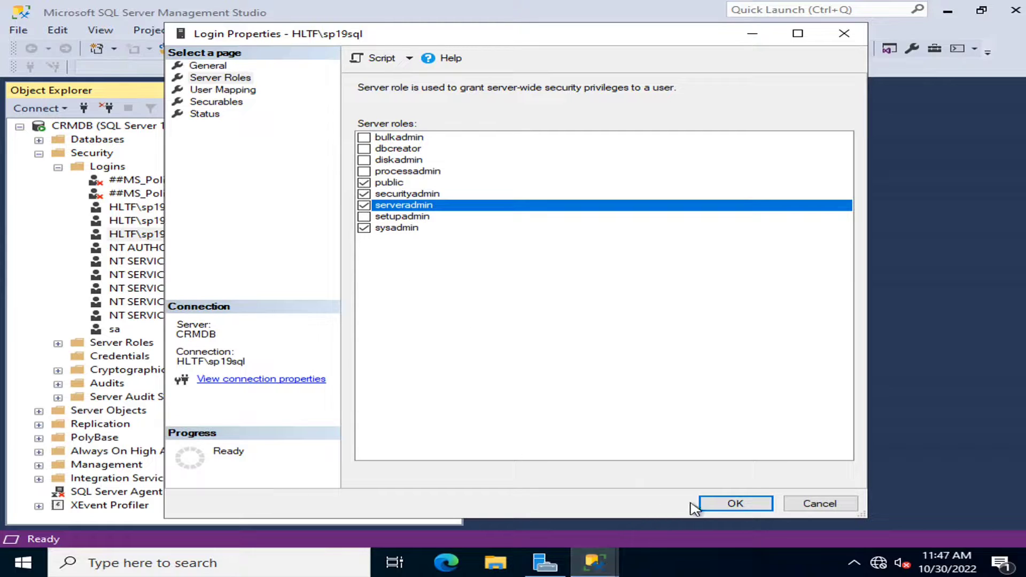
click(732, 504)
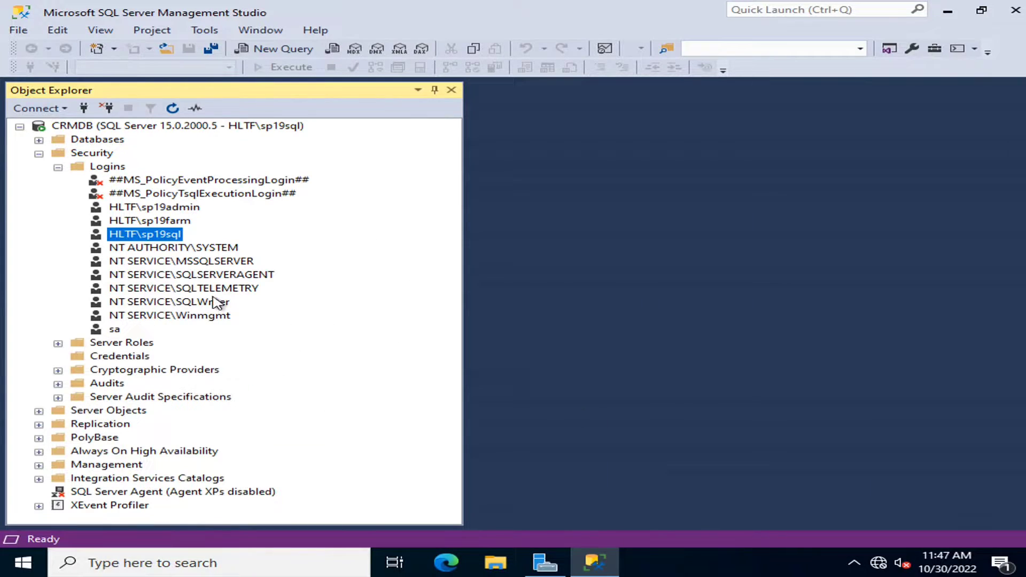
- Collapse the Logins and Security folders and minimize Management Studio
click(58, 167)
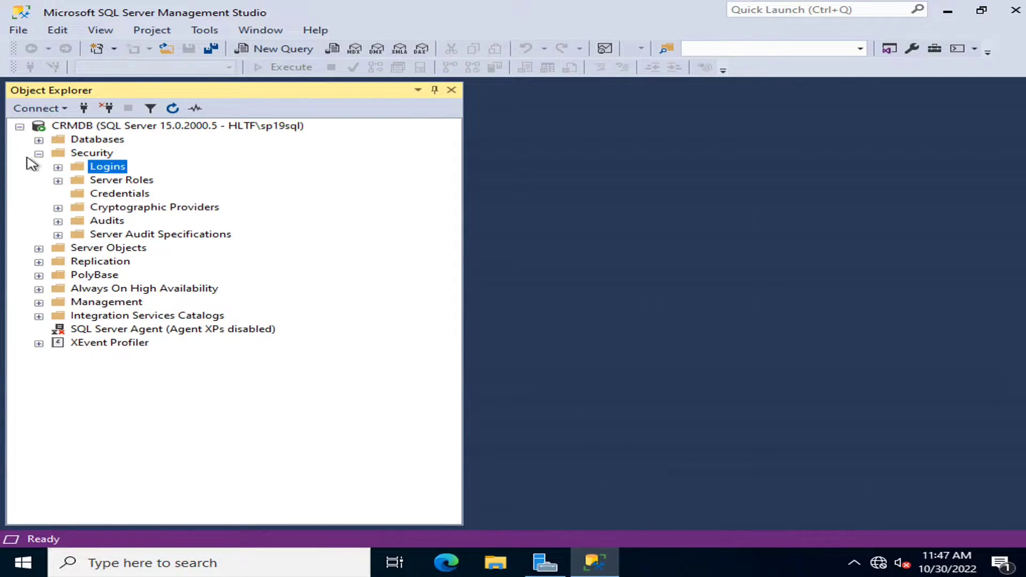
click(39, 153)
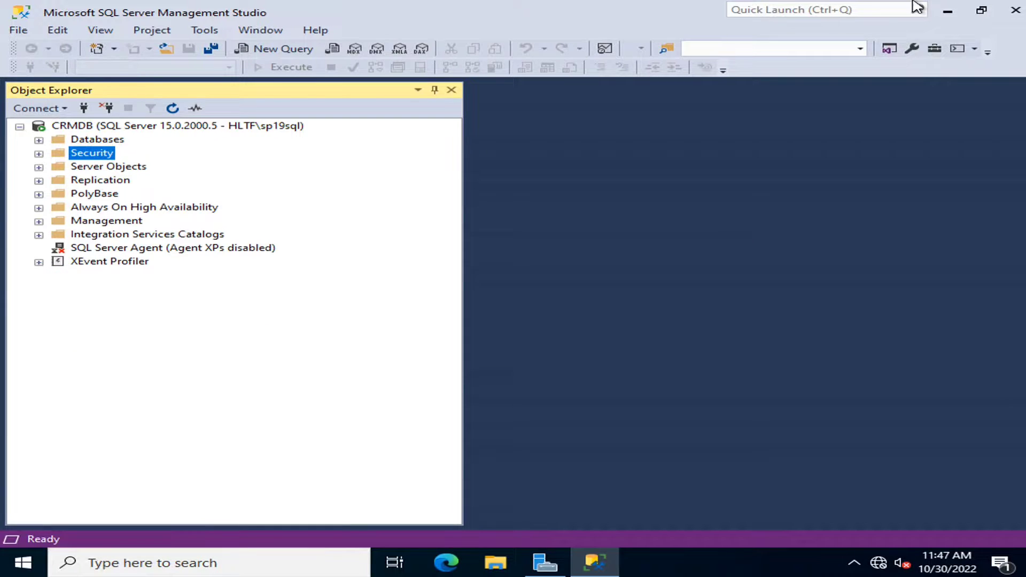
click(947, 11)
- Refresh the desktop and run the SQLServerReportingServices installer as administrator
right_click(470, 275)
click(555, 320)
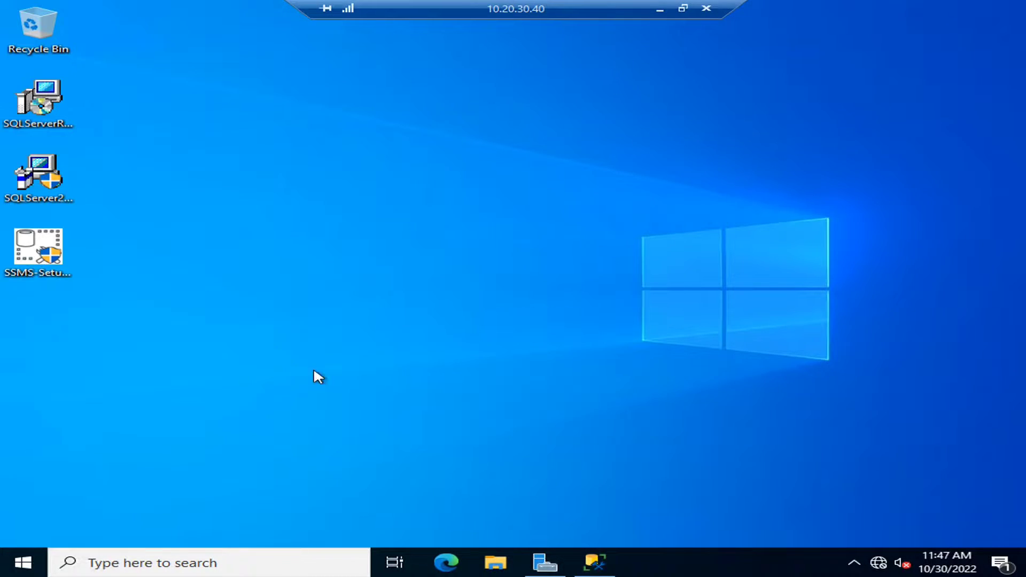
click(51, 107)
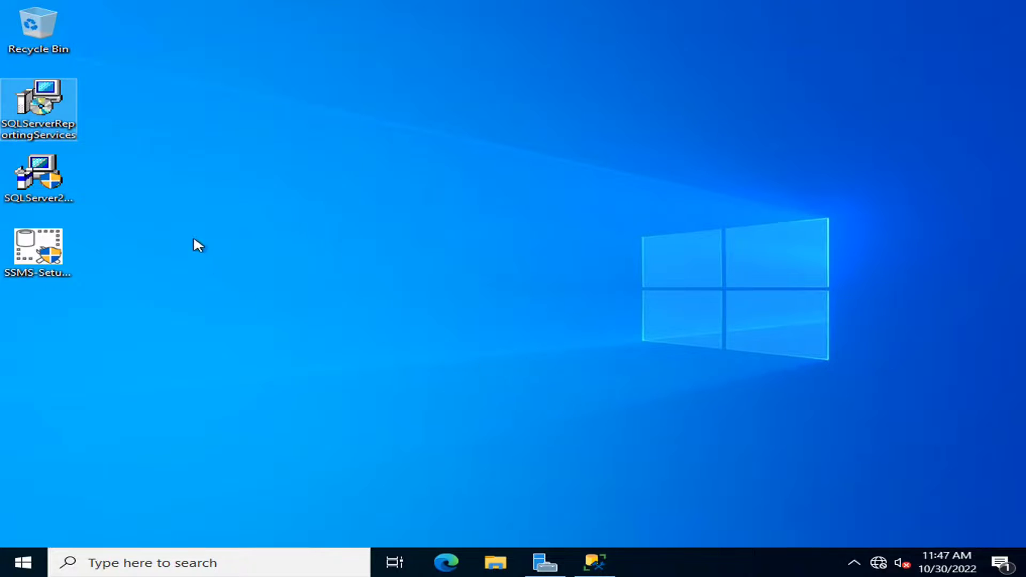
right_click(47, 107)
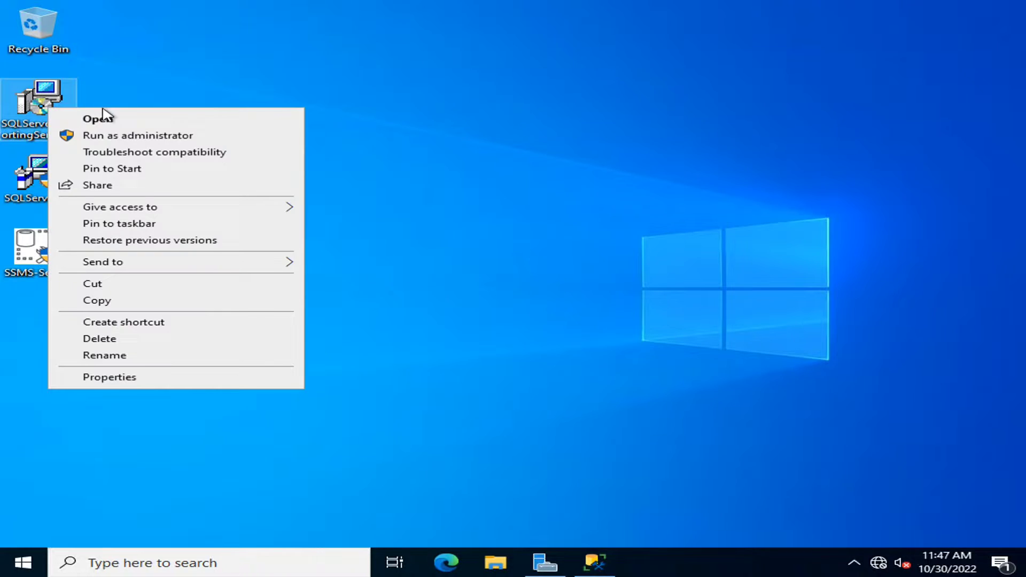
click(134, 137)
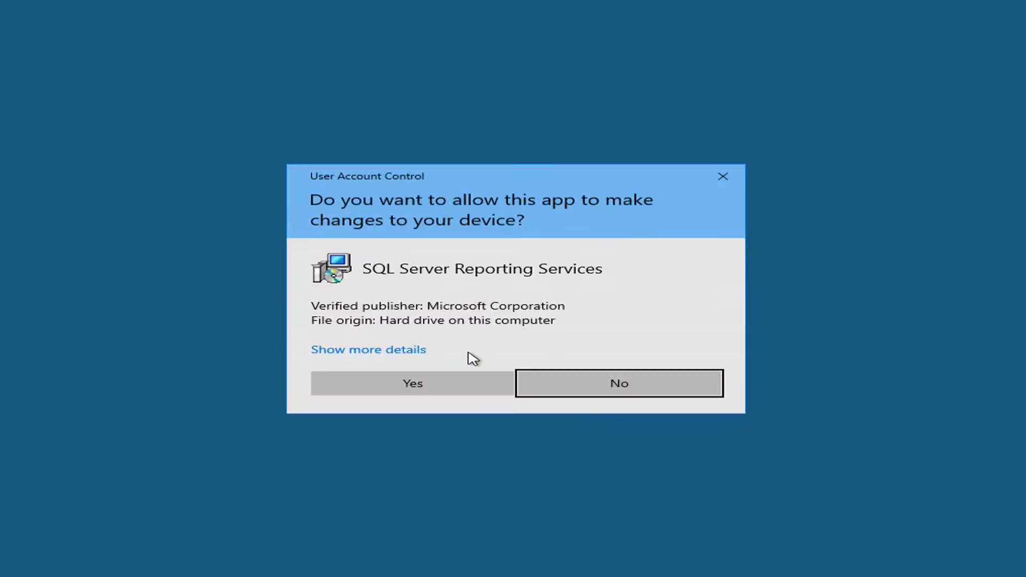
- Allow UAC, choose Install Reporting Services with the Enter product key option, and accept the license
click(462, 384)
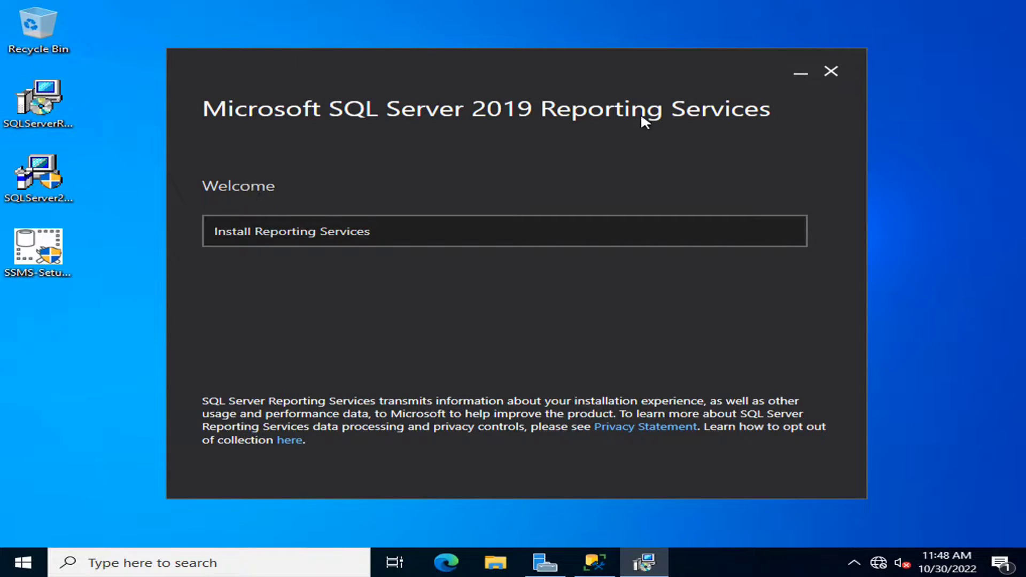
click(391, 228)
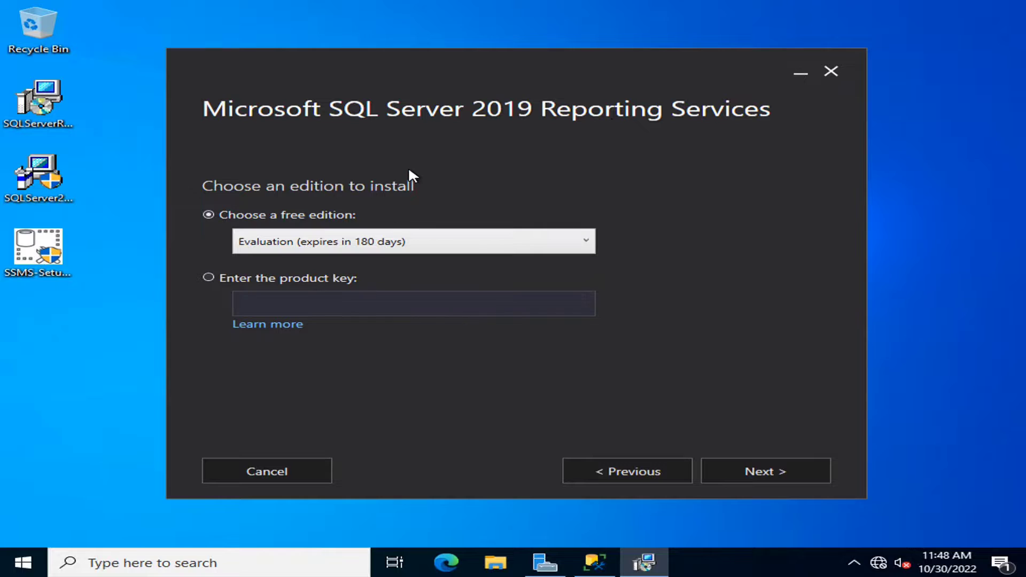
click(221, 281)
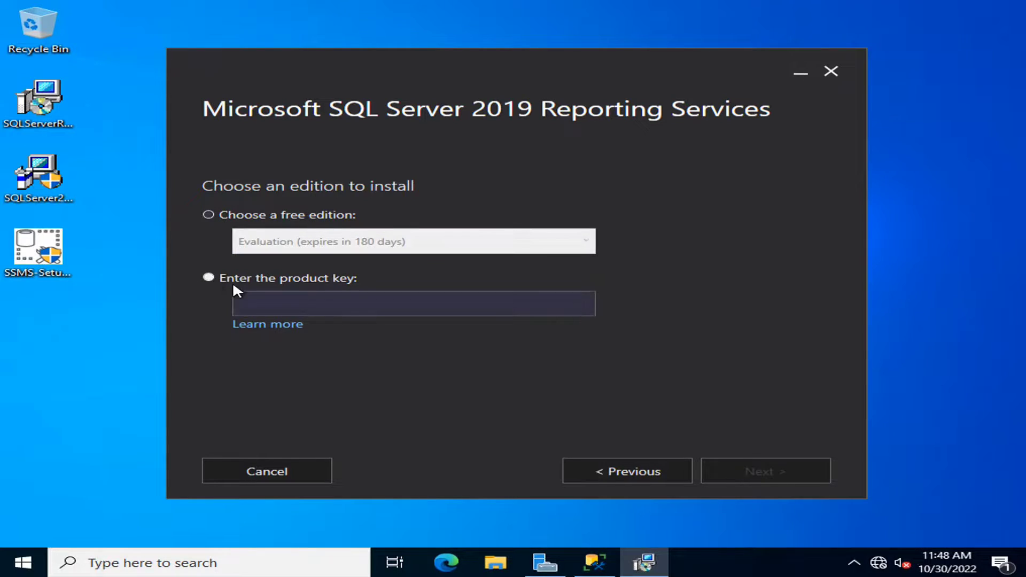
click(286, 301)
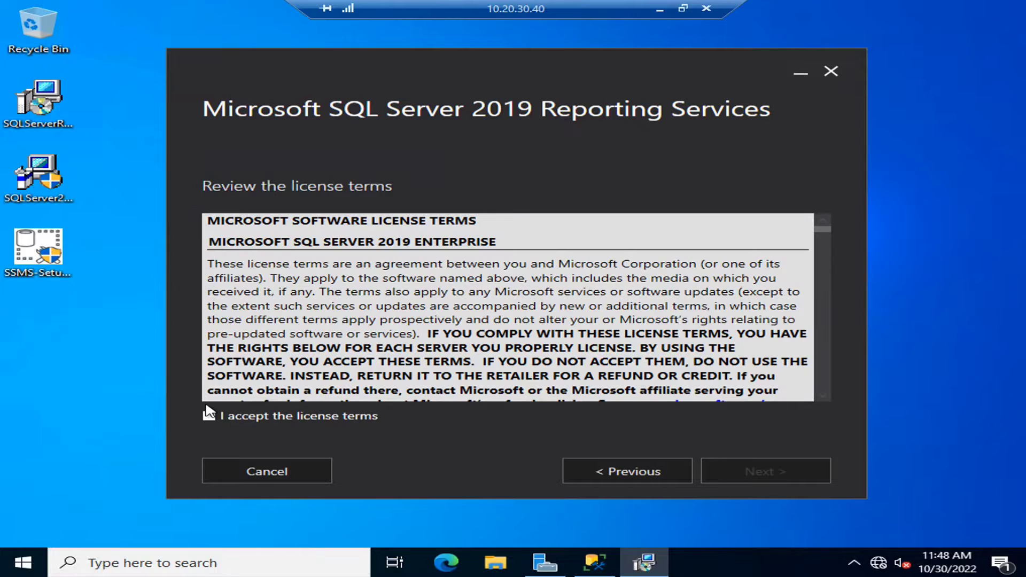
click(296, 409)
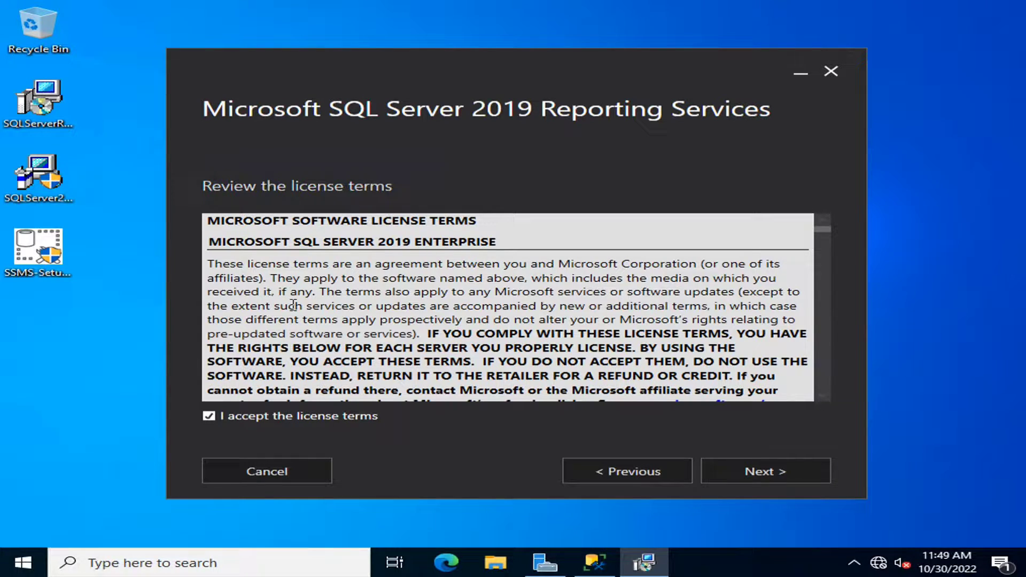
- Choose Install Reporting Services only, change the install drive from C to E, and install
click(757, 476)
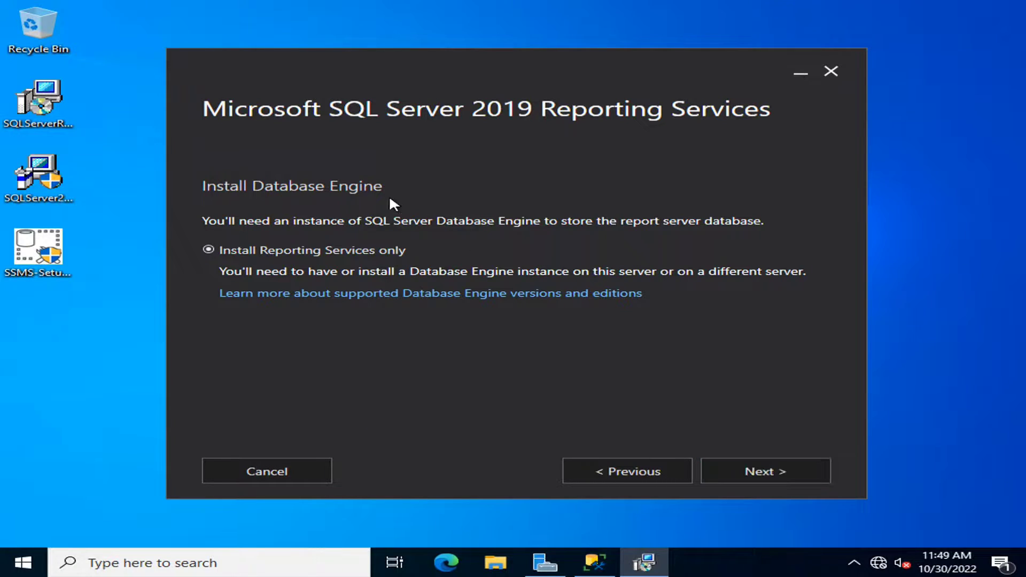
click(404, 249)
click(751, 467)
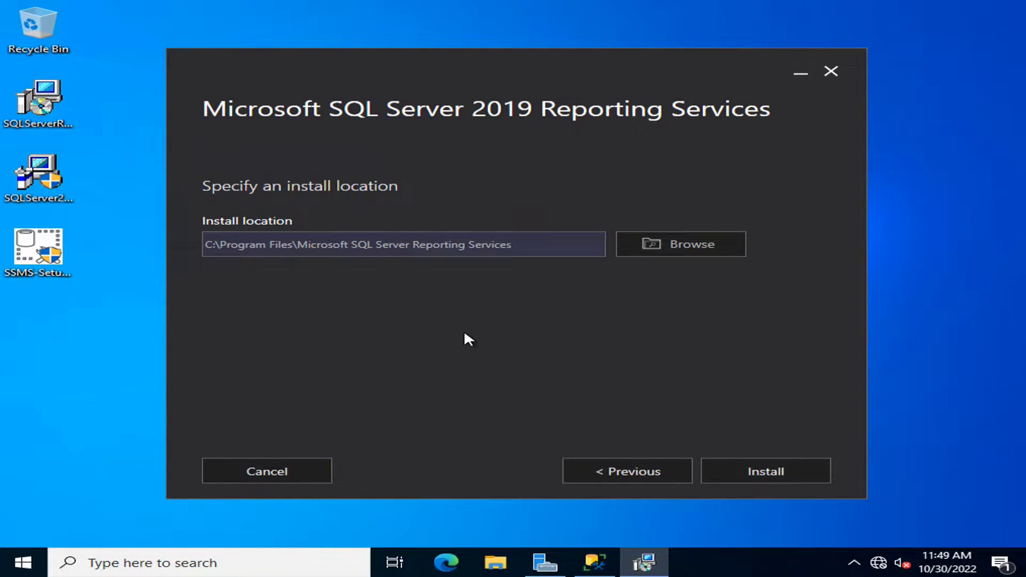
drag(207, 241, 189, 242)
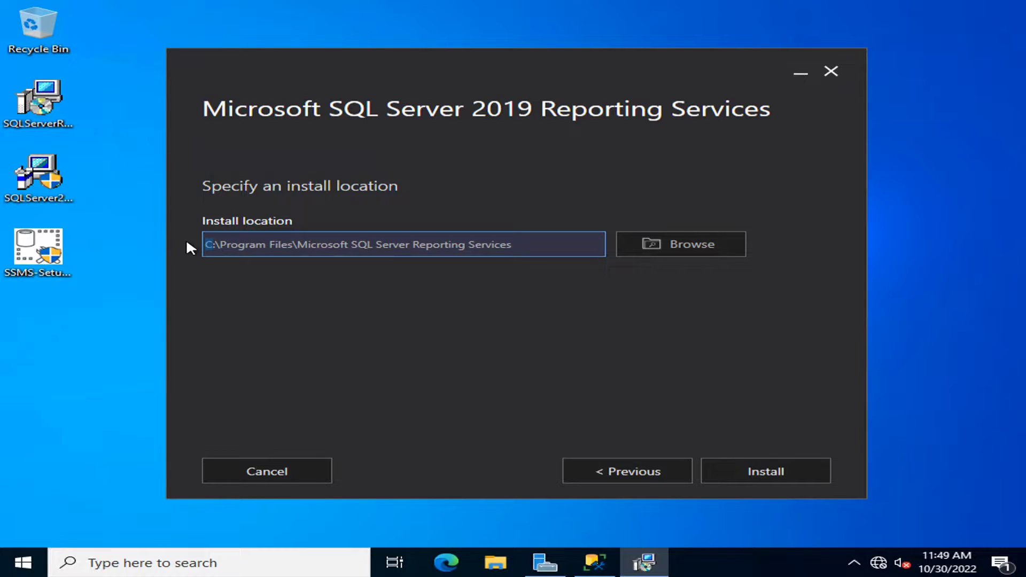
text(E)
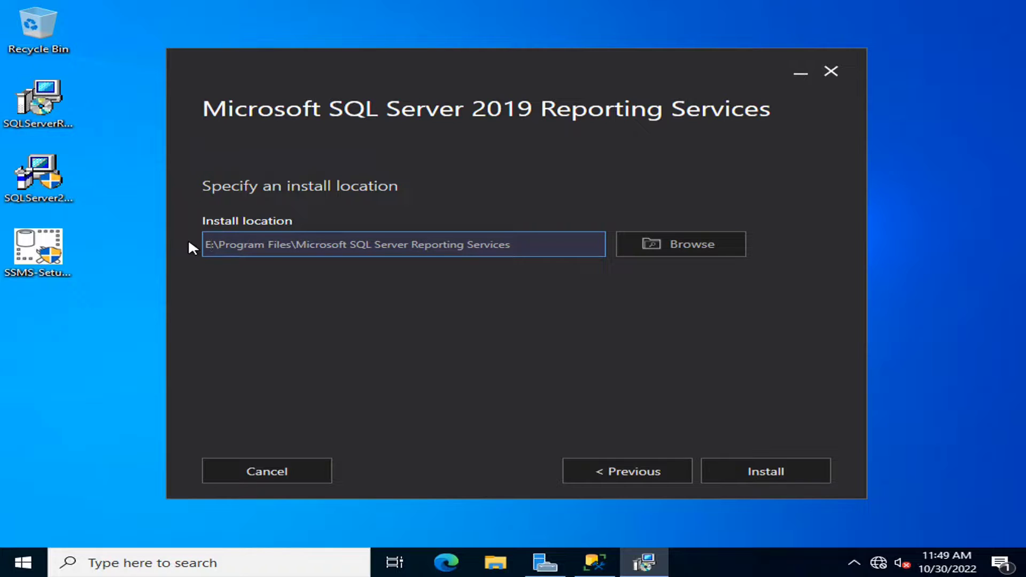
click(792, 468)
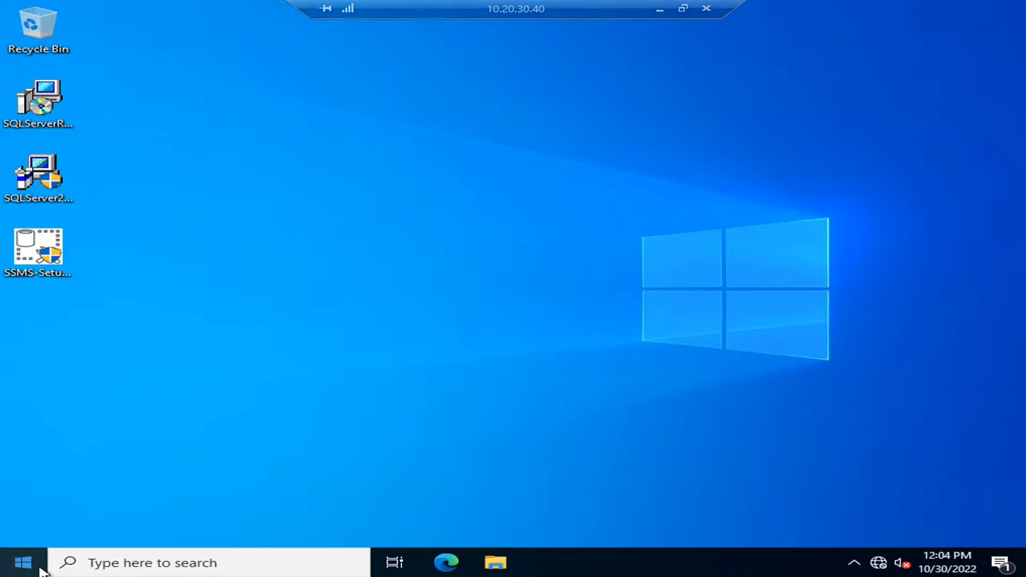
- Launch Report Server Configuration Manager from a 'report' search and connect to CRMDB instance SSRS
click(22, 562)
text(re)
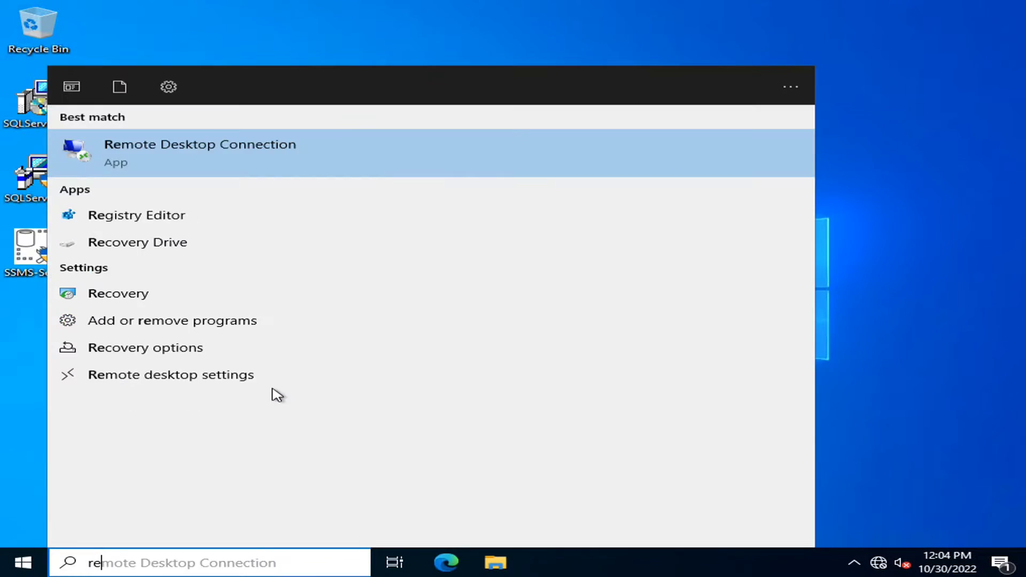
text(port)
key(Down)
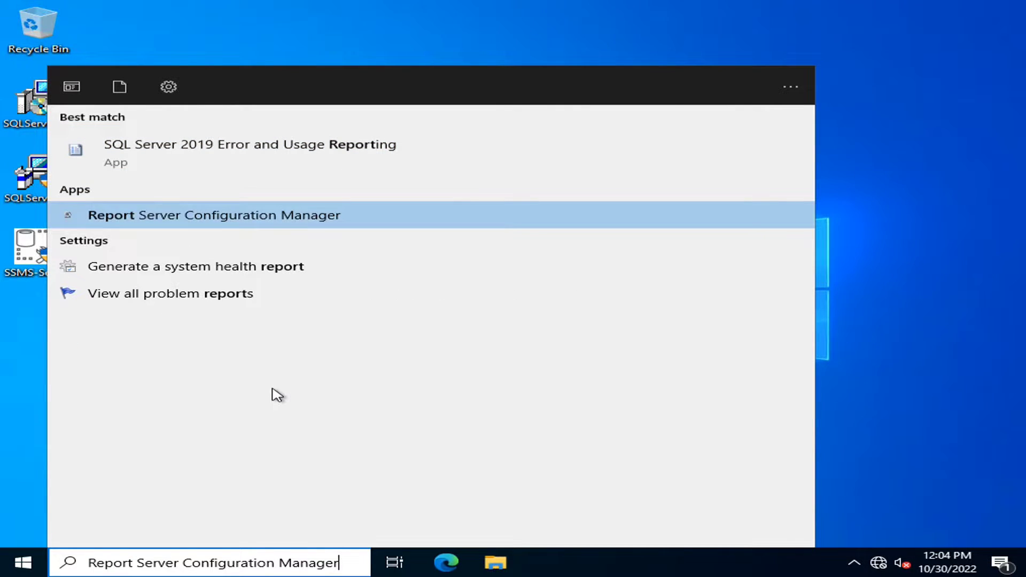
key(Return)
click(370, 374)
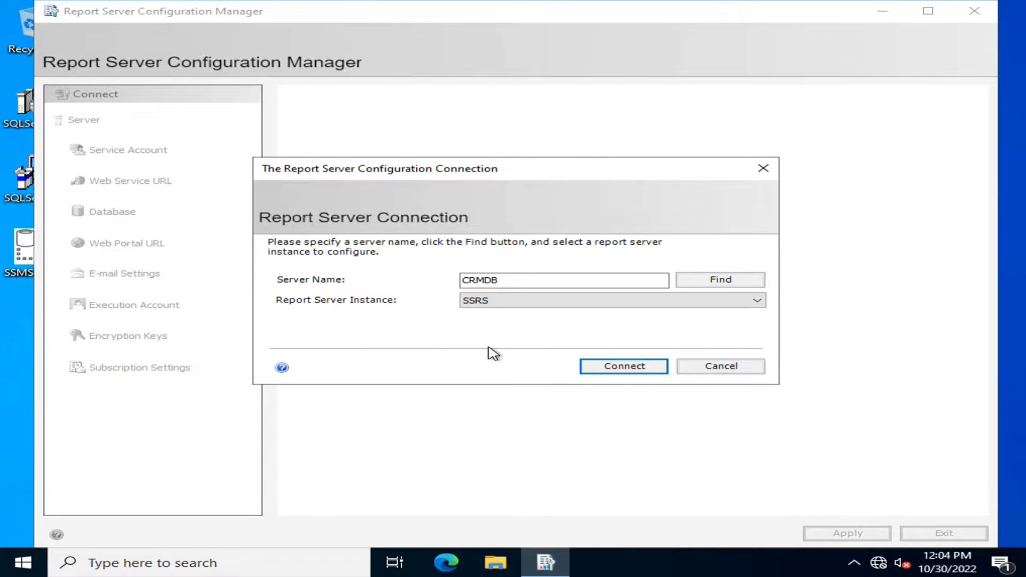
click(684, 305)
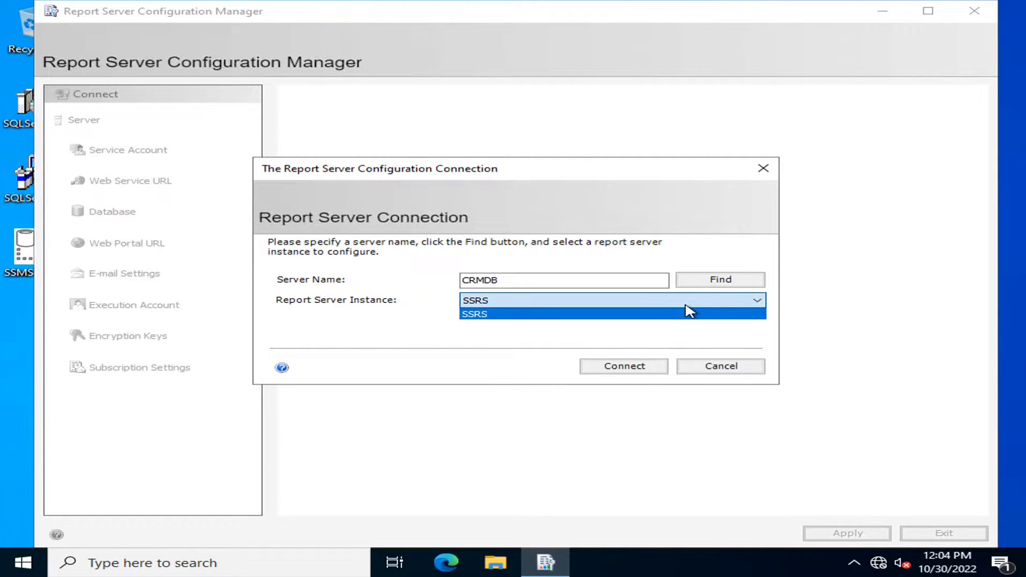
click(684, 305)
click(498, 283)
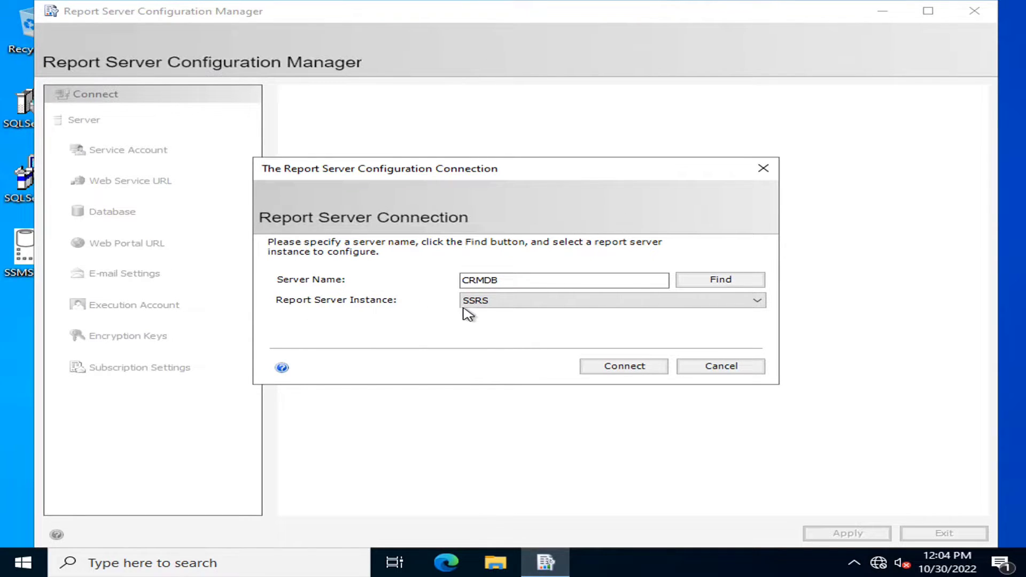
click(587, 366)
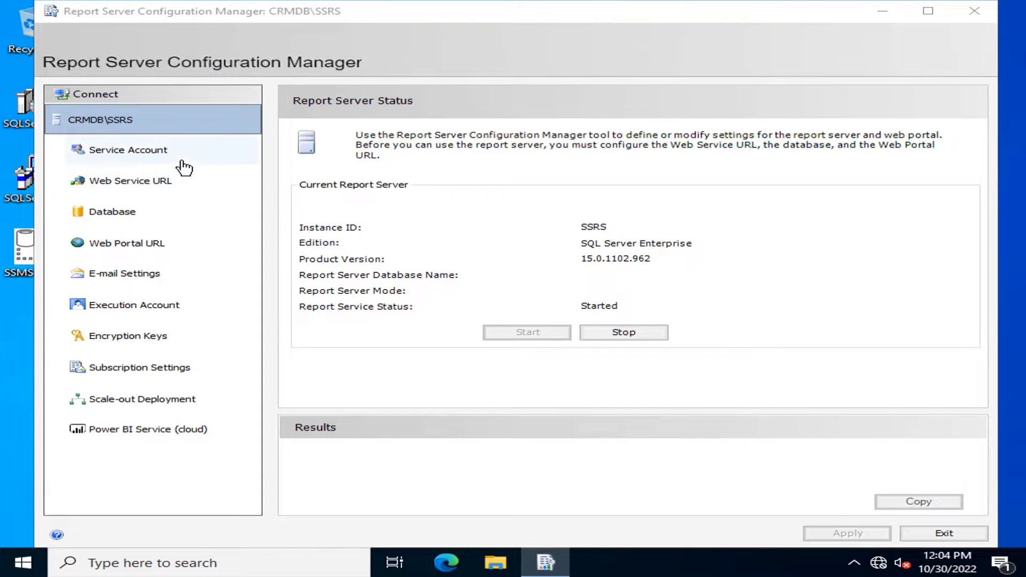
- Set the report server service to run under an hltf domain account, apply, and open Web Service URL
click(156, 156)
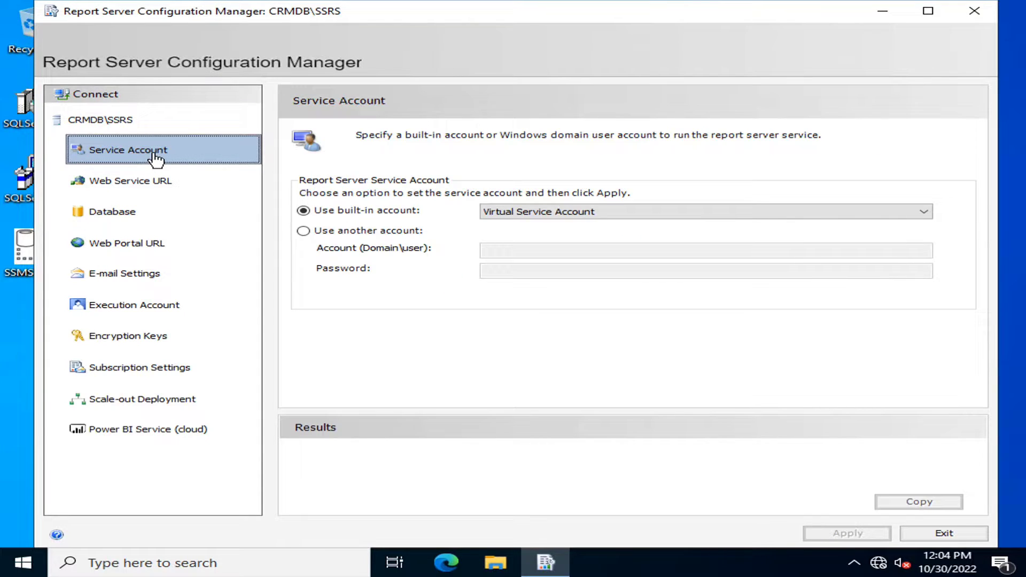
click(303, 231)
click(504, 249)
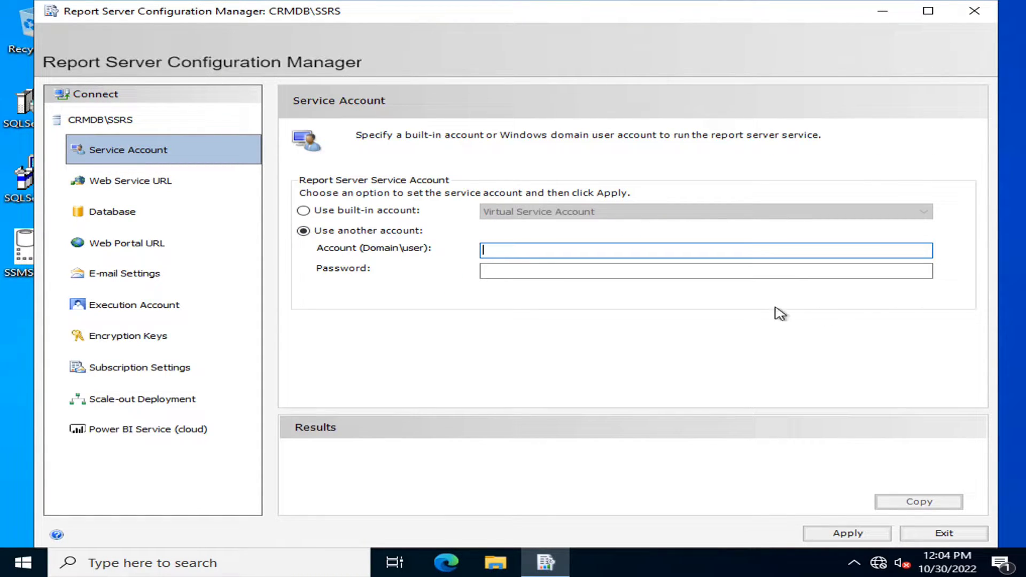
text(hltf\sp19sql)
key(Tab)
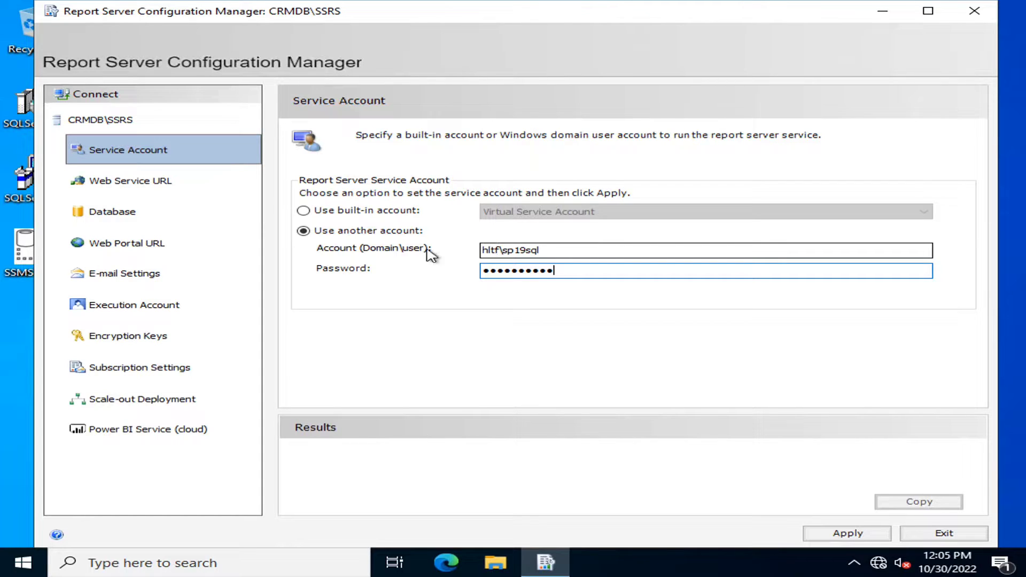
click(844, 532)
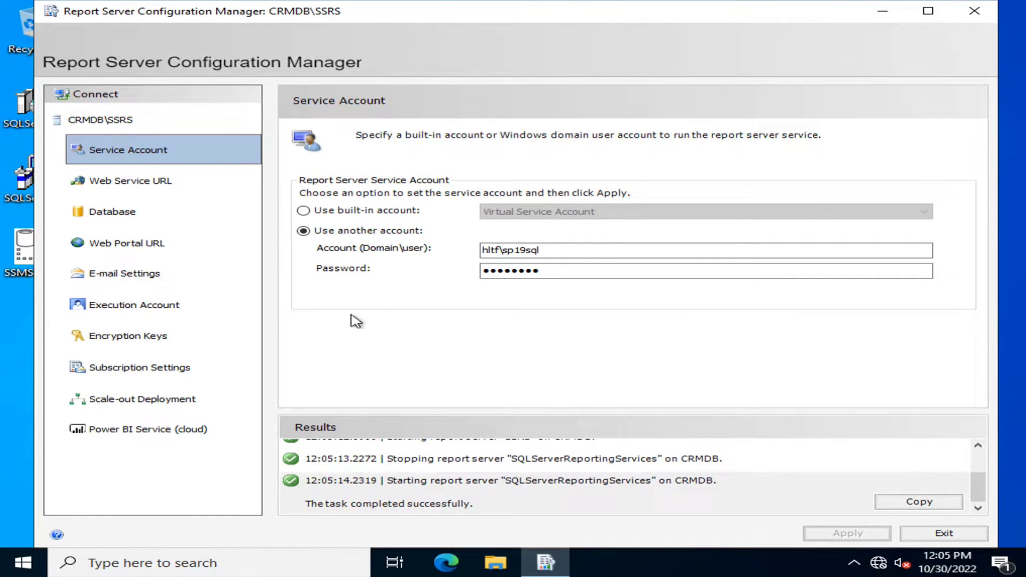
click(163, 187)
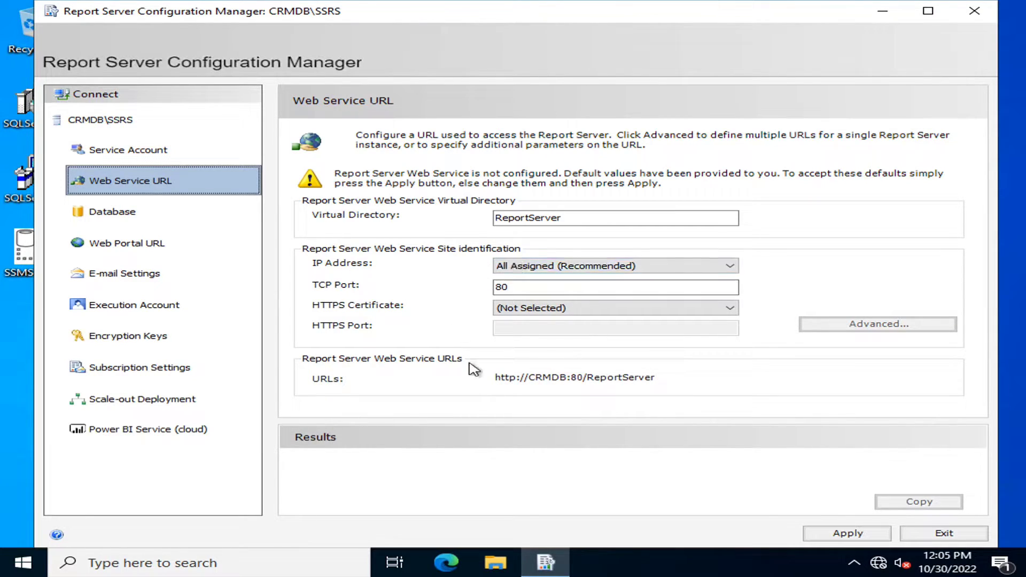
- Keep no HTTPS certificate and All Assigned IP, then move to the Database page
click(534, 309)
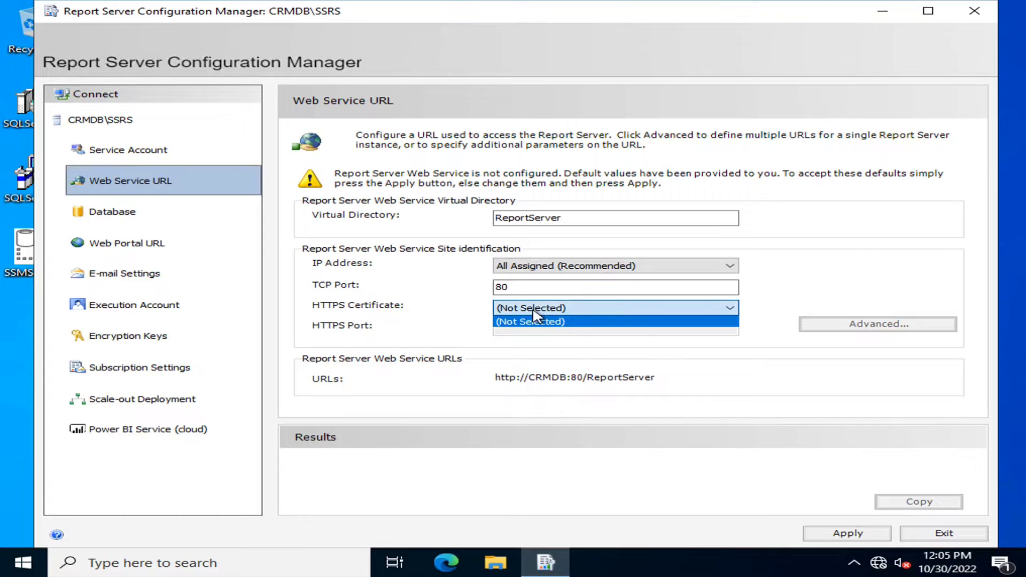
click(537, 320)
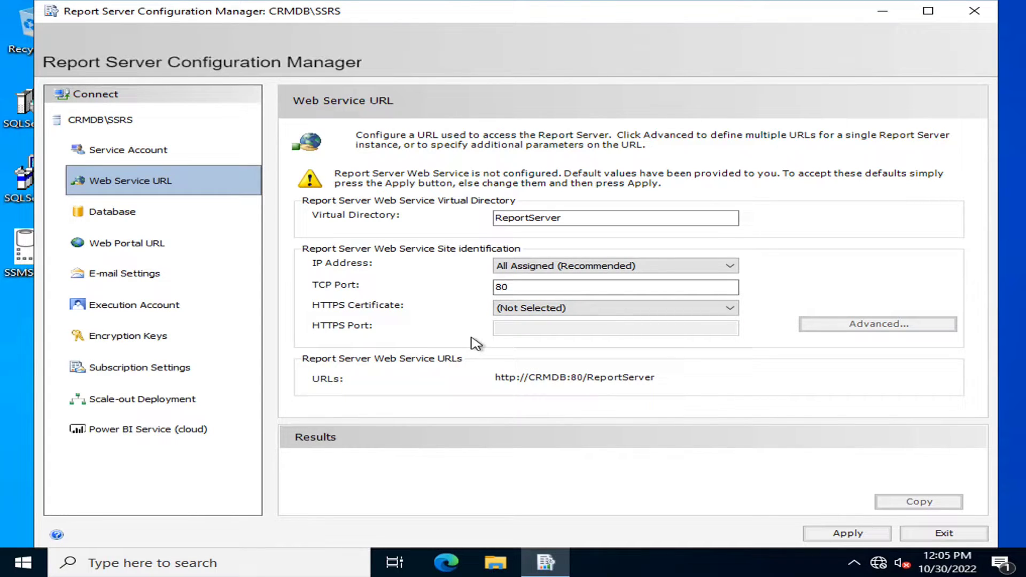
click(585, 269)
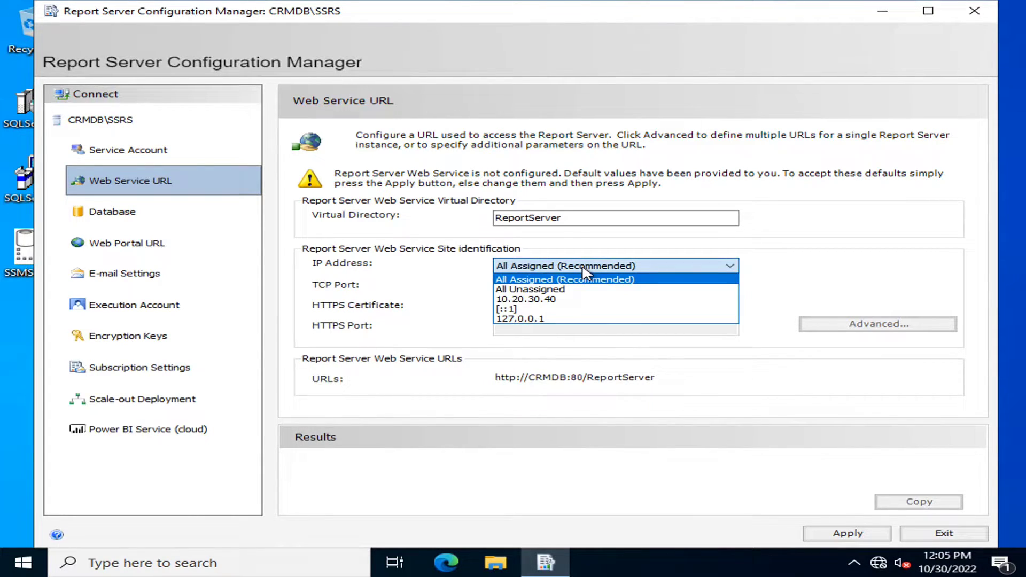
click(584, 269)
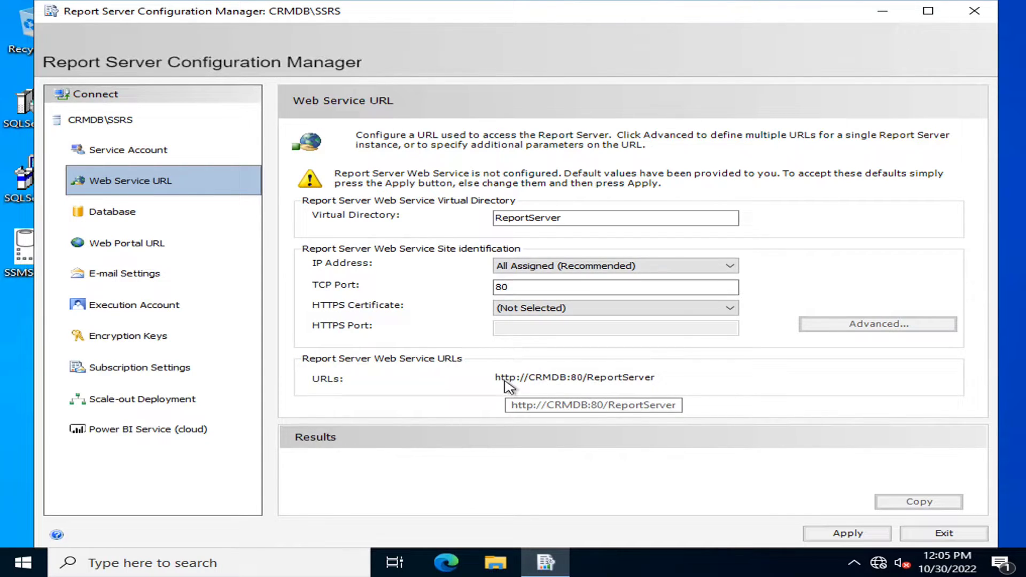
click(113, 212)
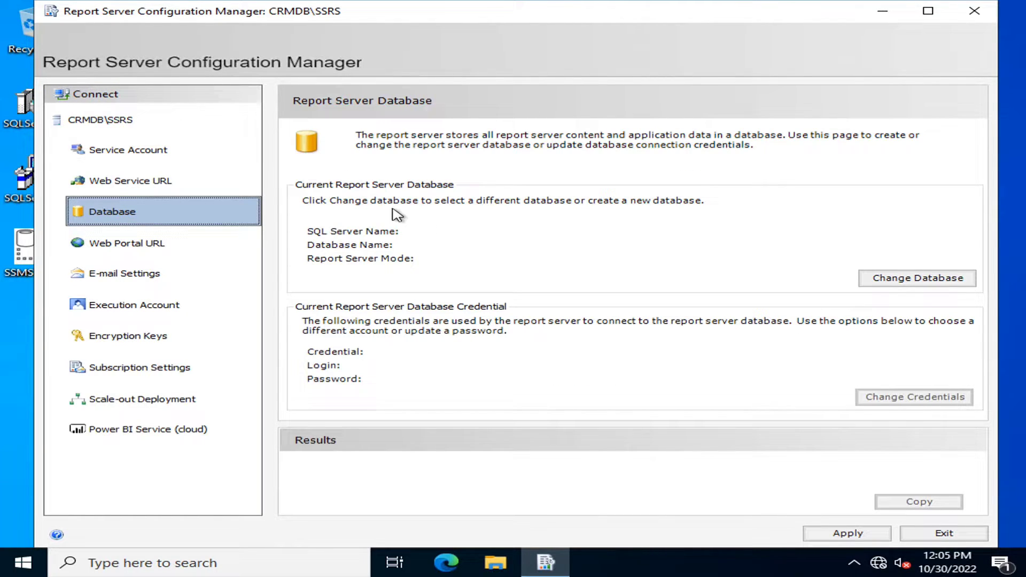
- Start a new report server database and successfully test the connection to the CRMDB SQL server
click(920, 280)
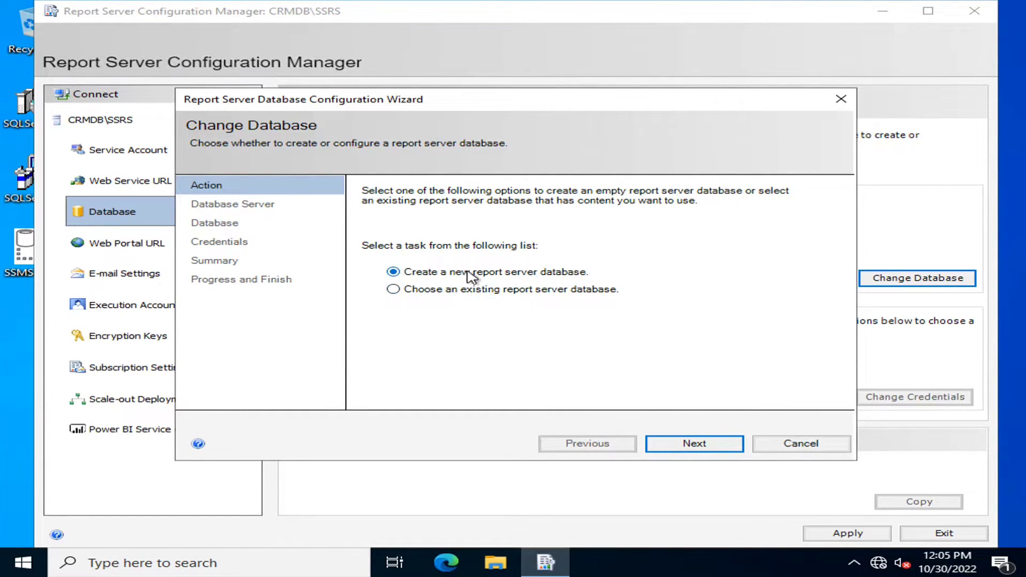
click(694, 444)
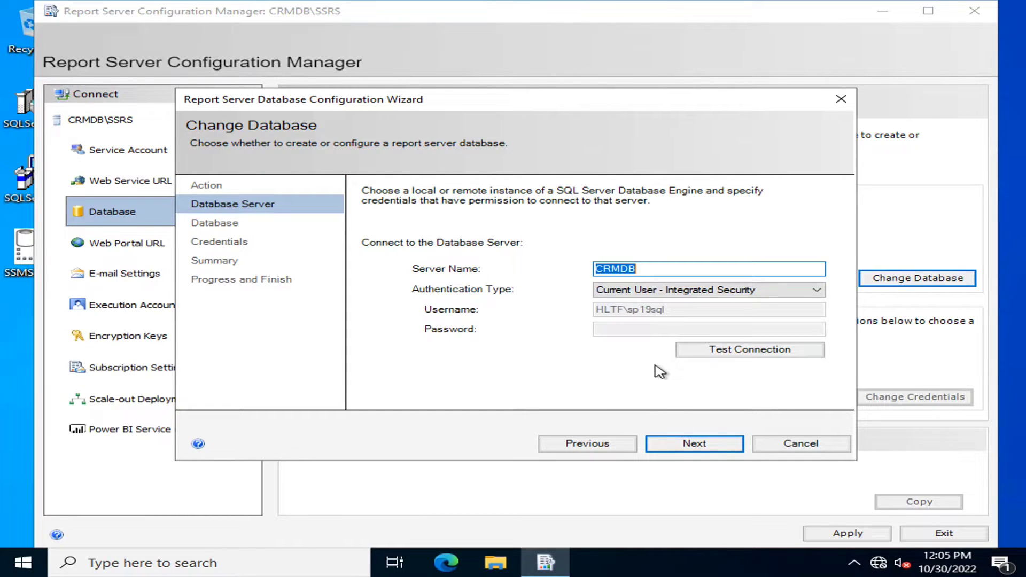
click(716, 350)
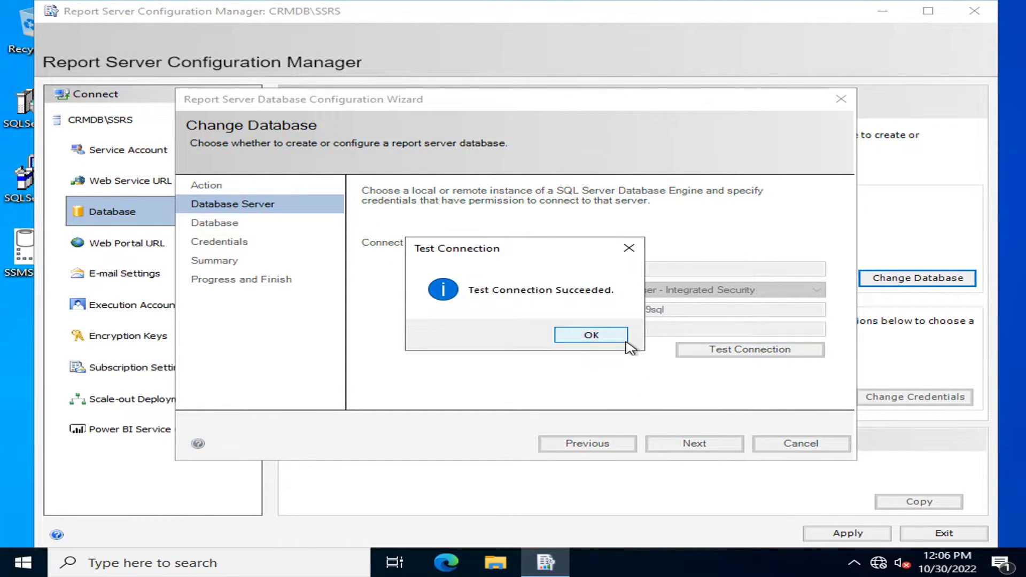
click(626, 341)
click(670, 445)
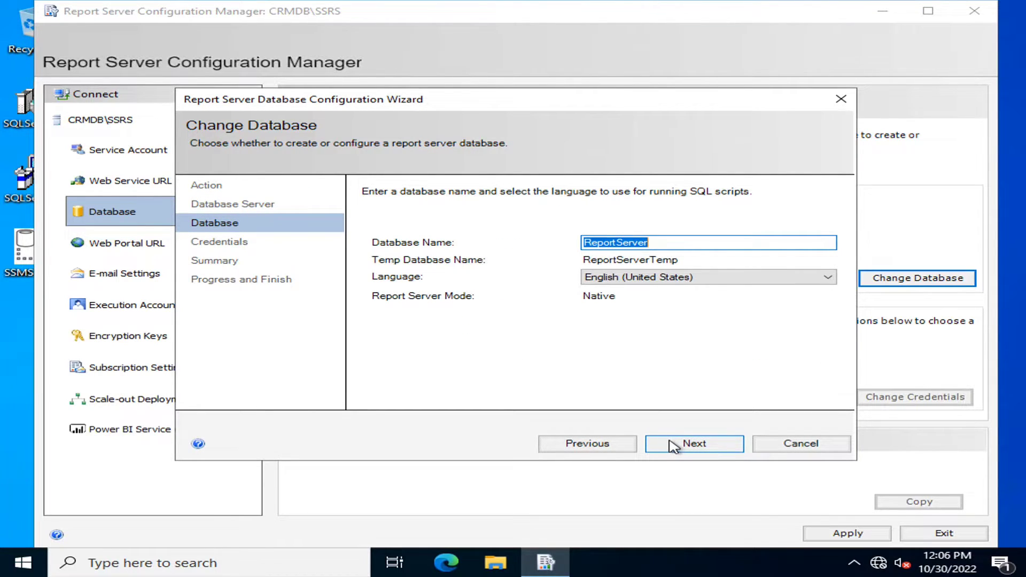
- Create the ReportServerCRM database with service credentials, then review the Power BI and Service Account pages
click(672, 446)
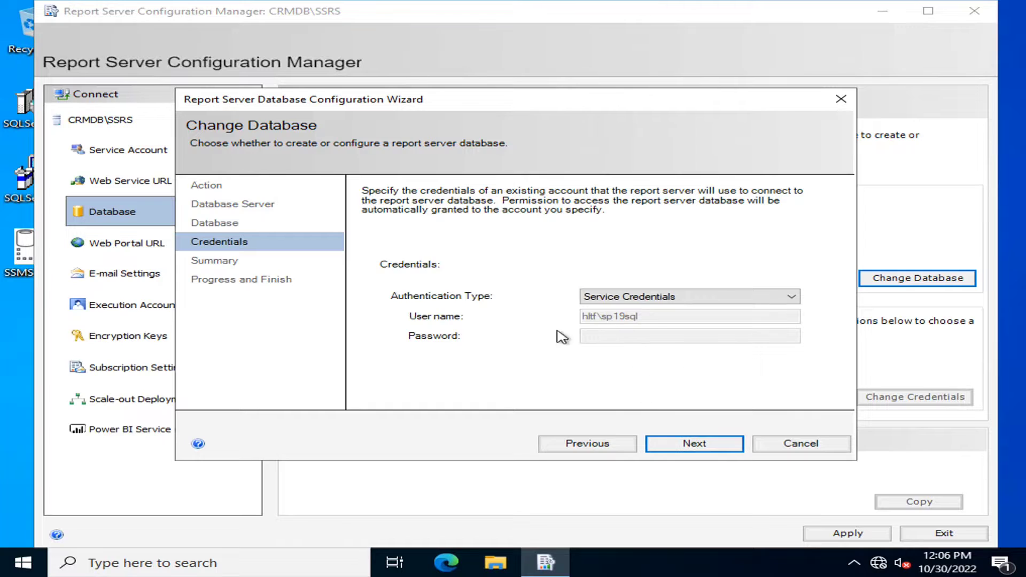
click(691, 442)
click(693, 445)
click(693, 445)
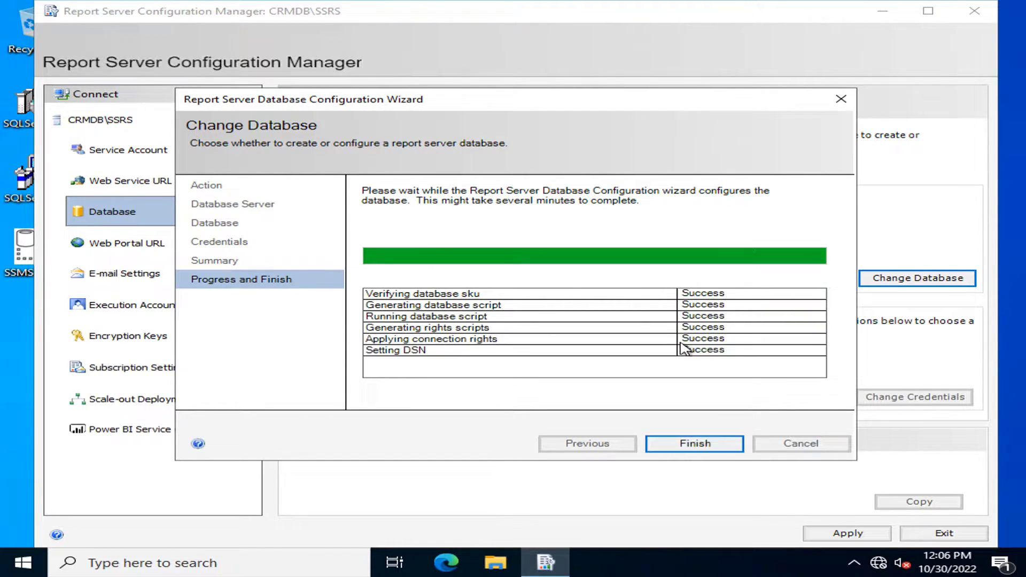
click(692, 443)
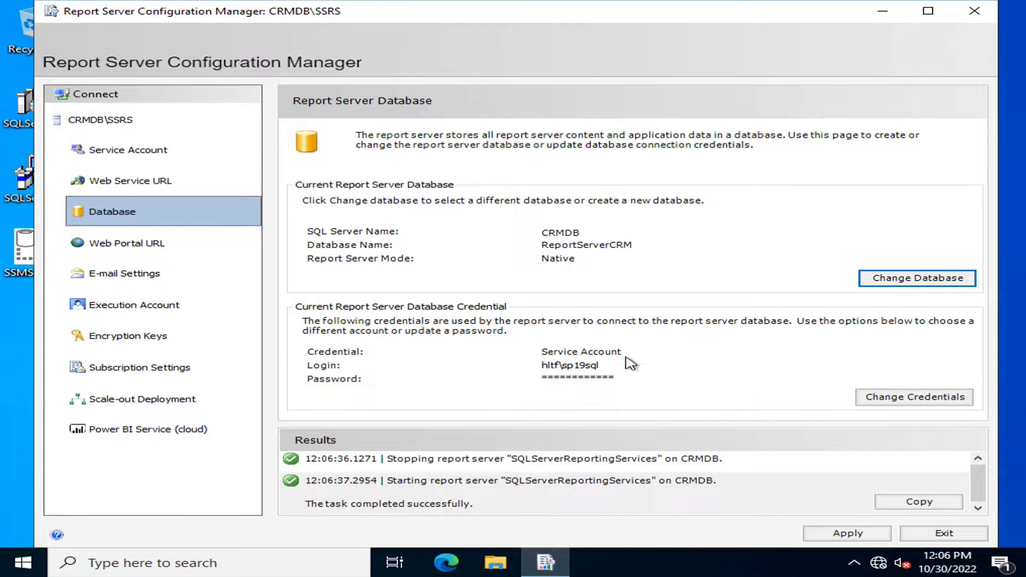
click(160, 429)
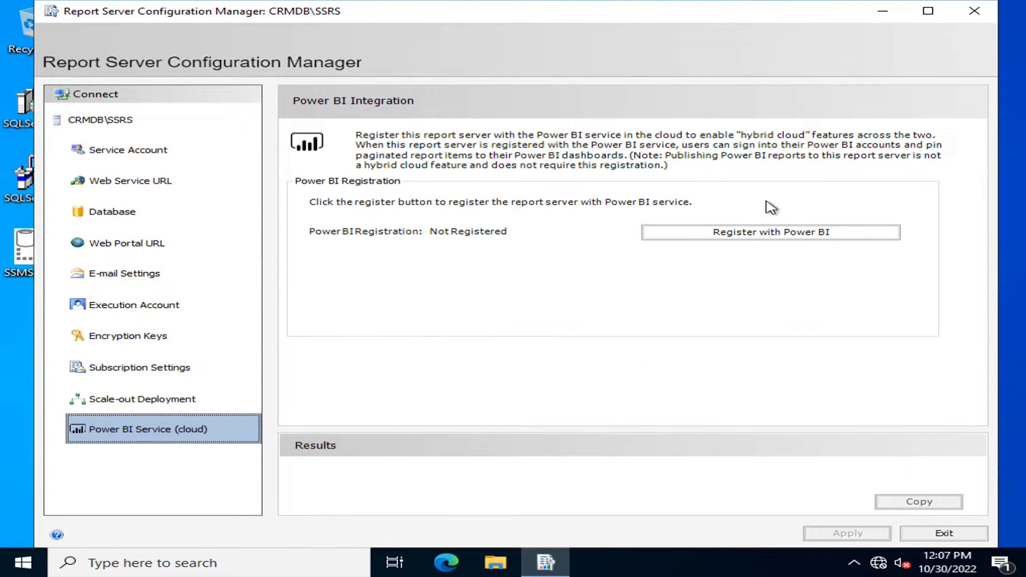
click(158, 152)
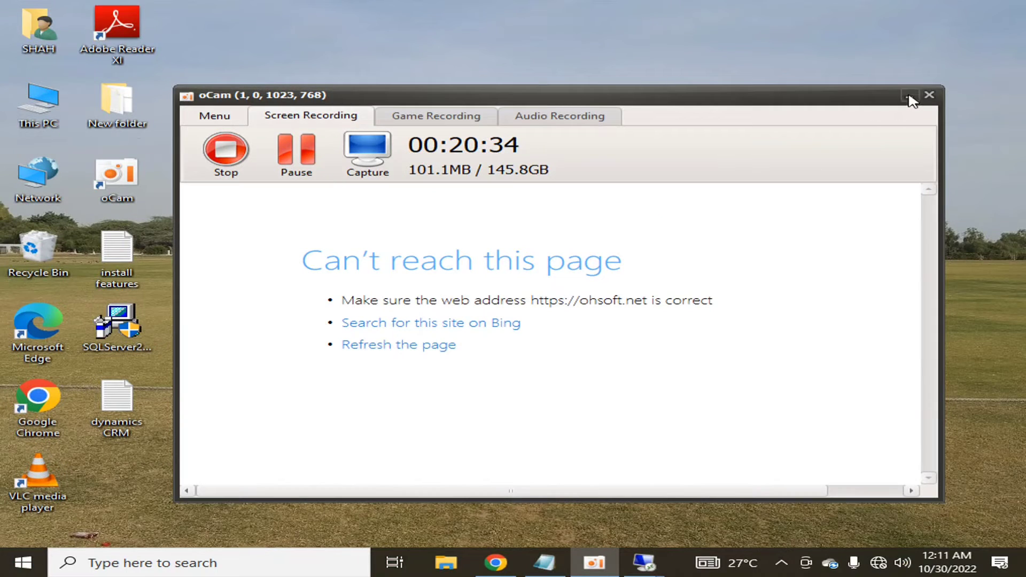
- In the dynamics CRM notes, append -CRMDB after 10.20.30.40 on the Step 2 line
click(903, 100)
click(544, 563)
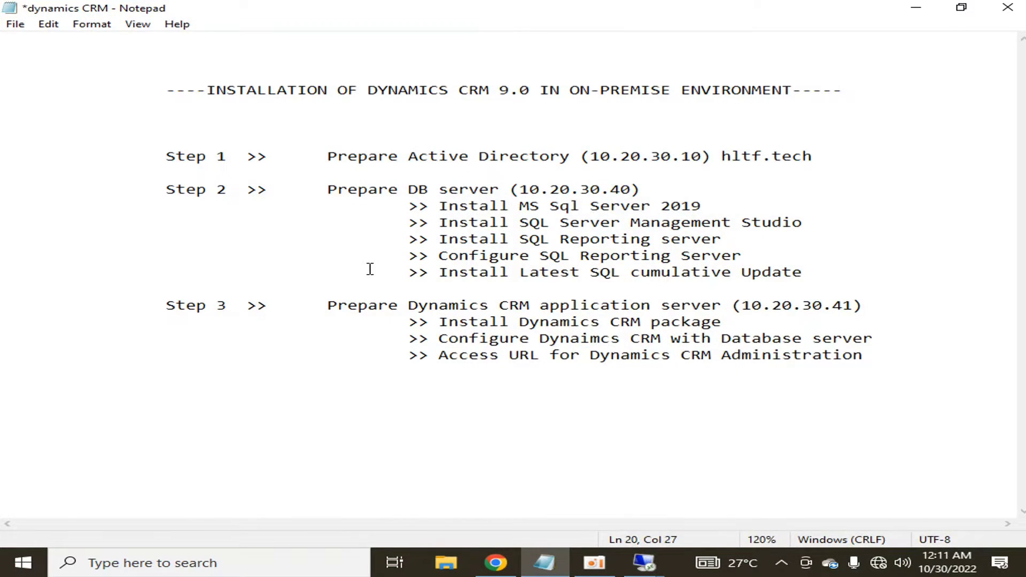
click(308, 154)
key(shift+End)
key(Down)
key(Down)
key(End)
key(shift+Home)
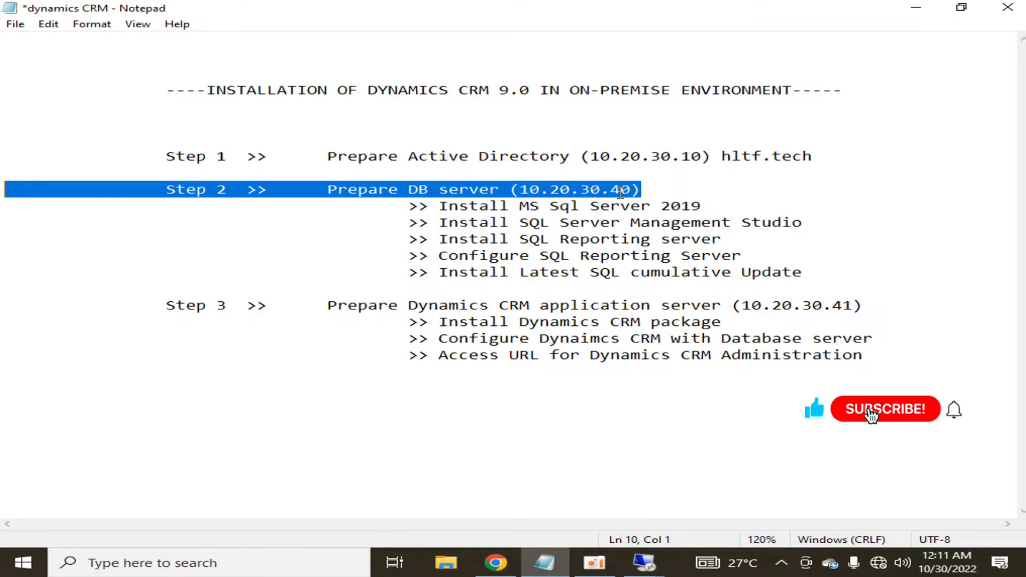
click(643, 190)
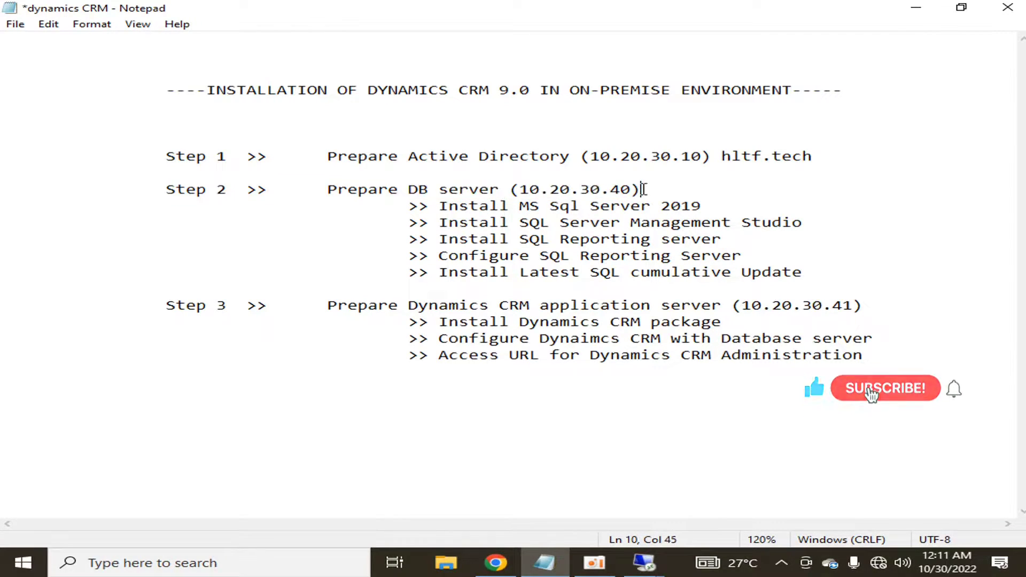
click(631, 190)
text(-)
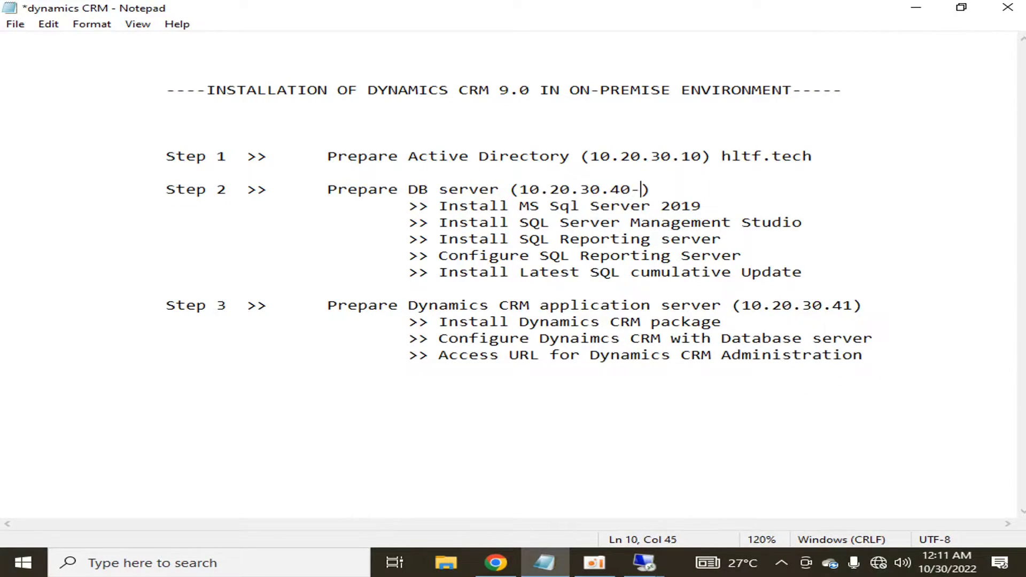
text(CRMDB)
- Highlight the SQL Server 2019, Management Studio, reporting server and cumulative update tasks, then return to 10.20.30.40
click(723, 209)
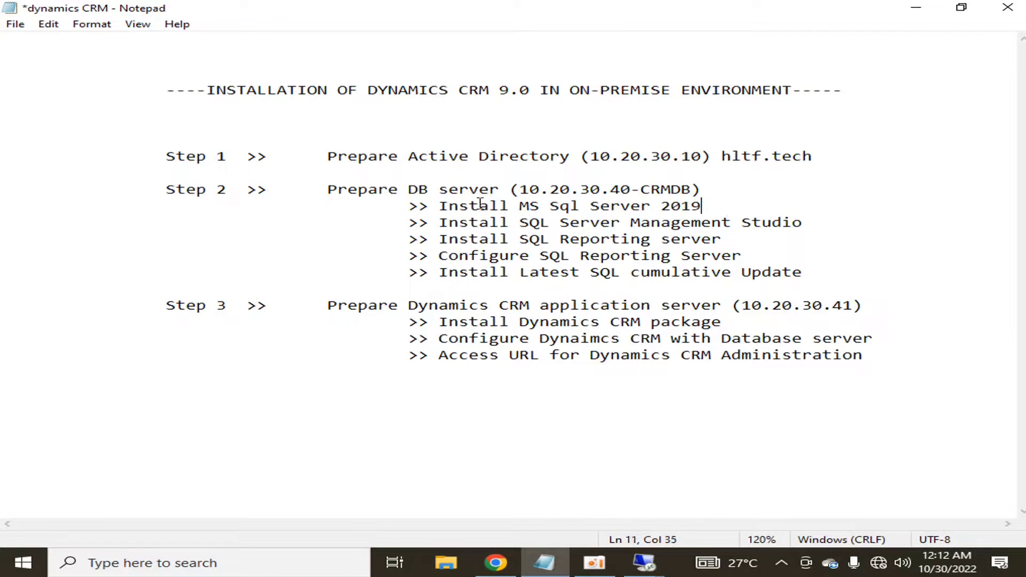
drag(436, 208, 737, 208)
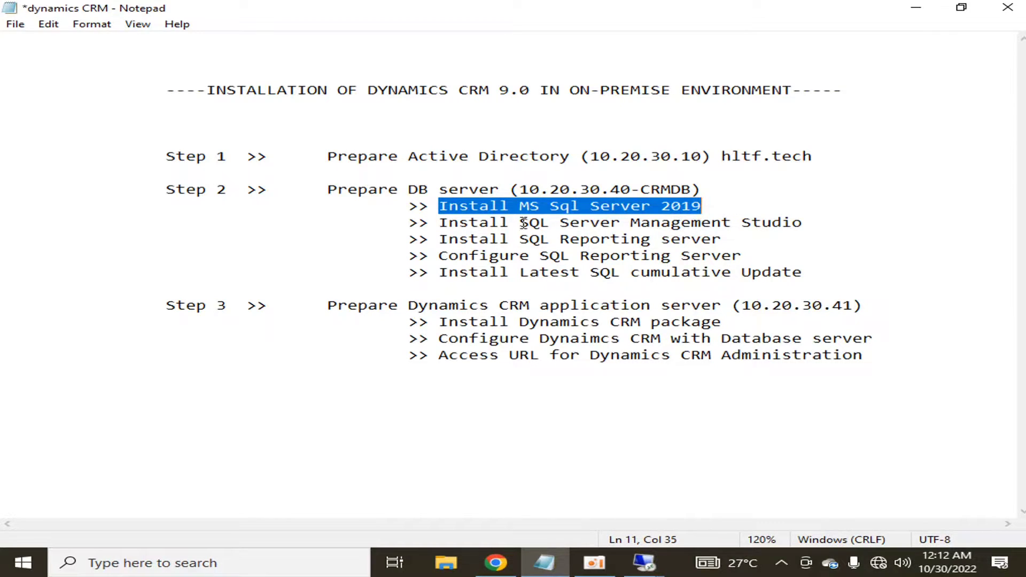
drag(441, 222, 816, 225)
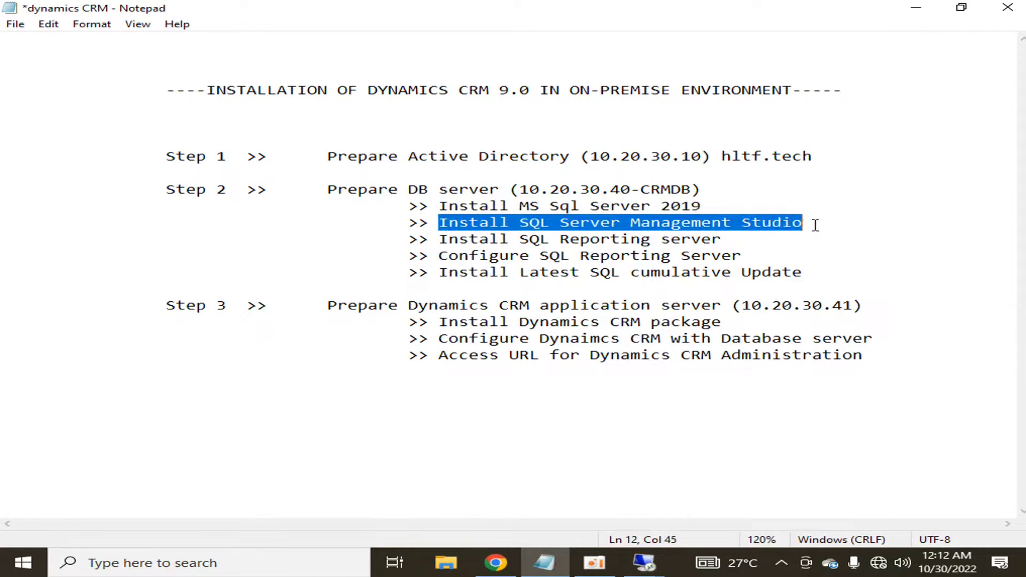
drag(435, 244, 756, 249)
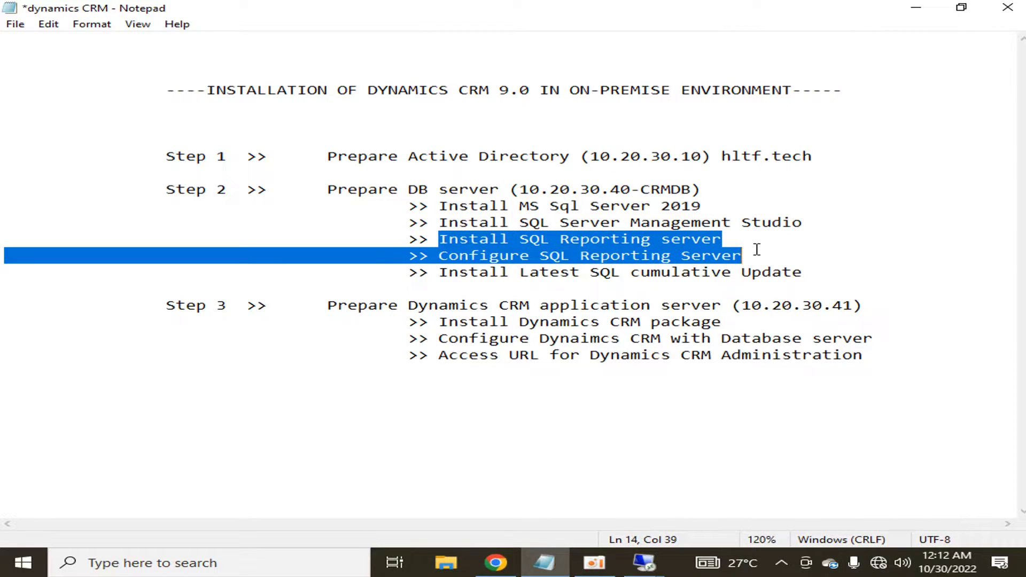
click(750, 270)
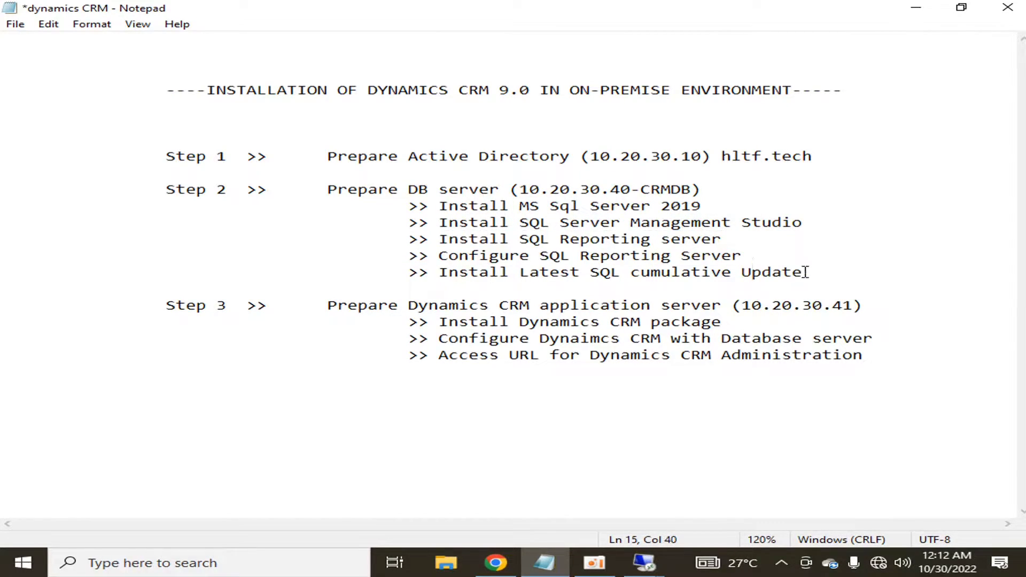
drag(805, 271, 439, 274)
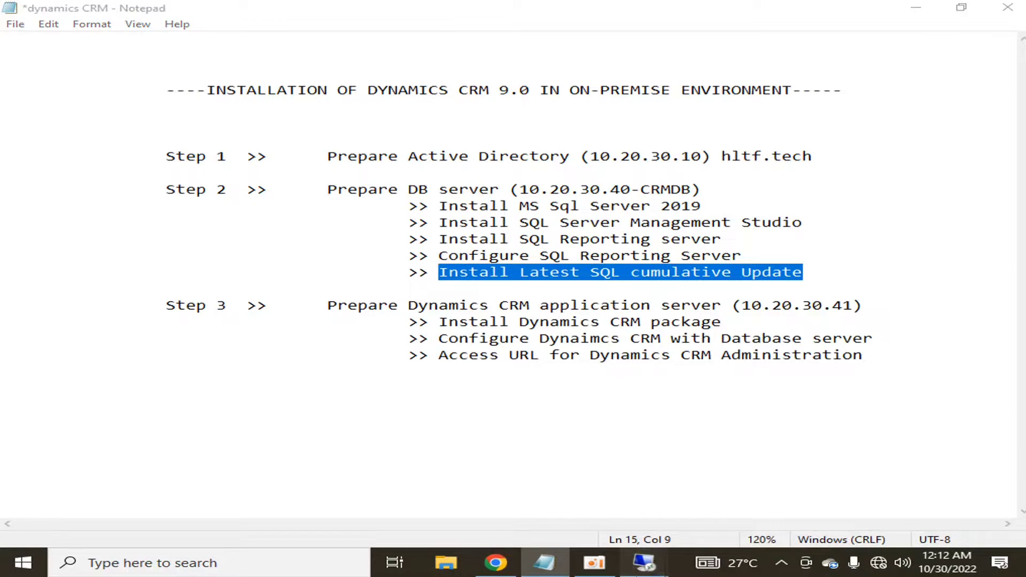
mouse_move(644, 561)
click(721, 487)
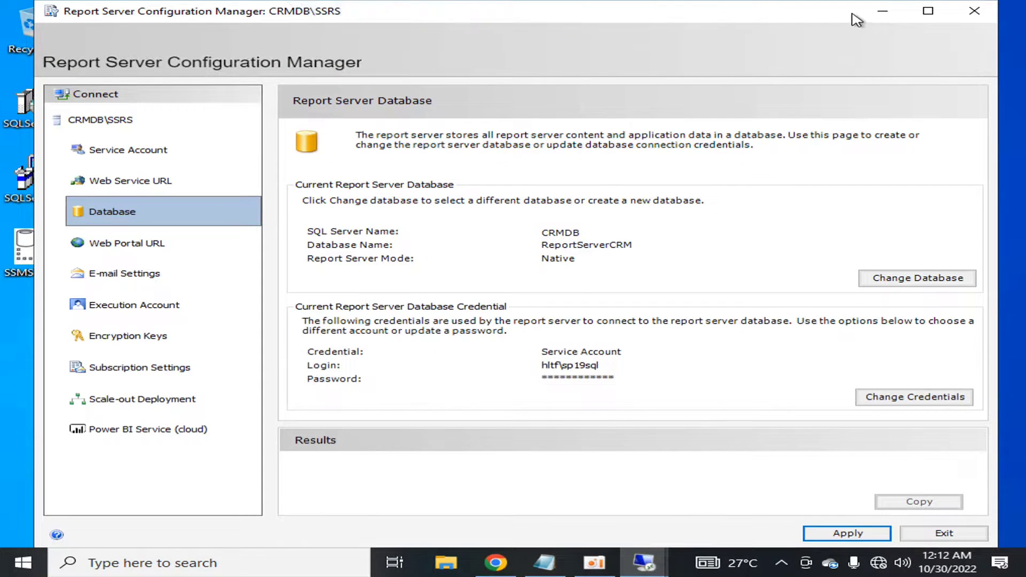
- Run SQLServer2019-KB5017593-x64 from the desktop as administrator and approve the UAC prompt
click(882, 11)
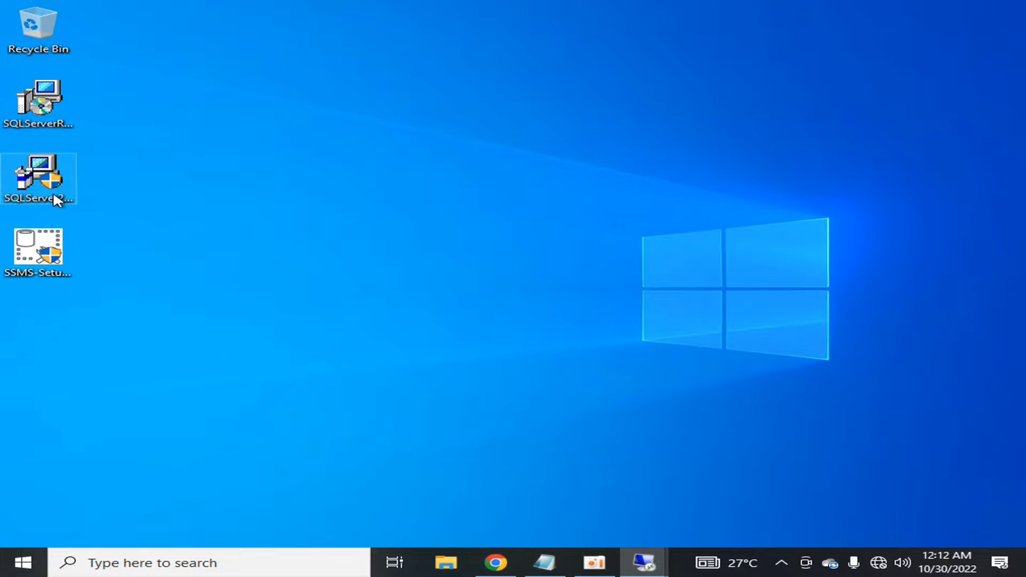
click(61, 128)
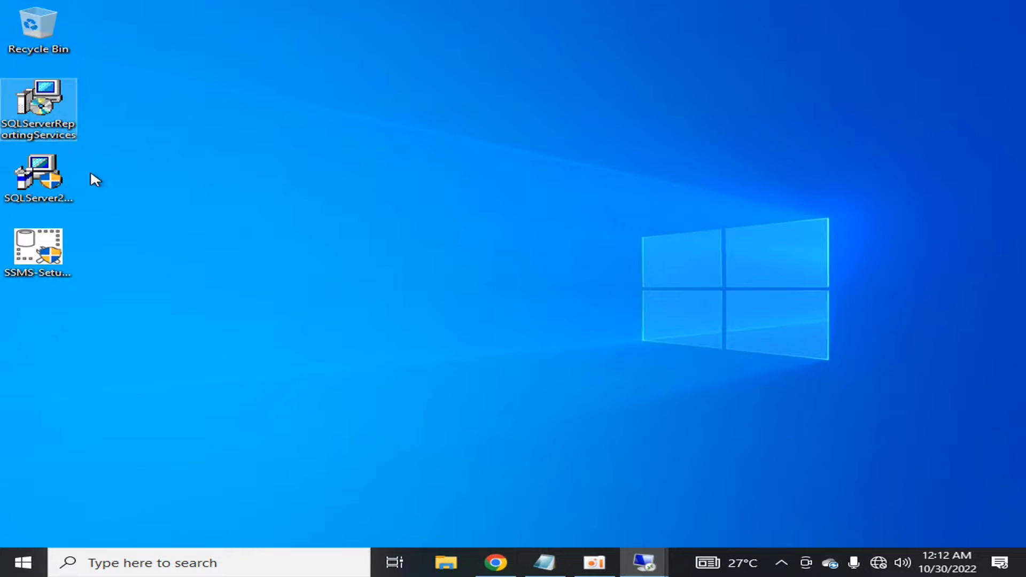
click(47, 194)
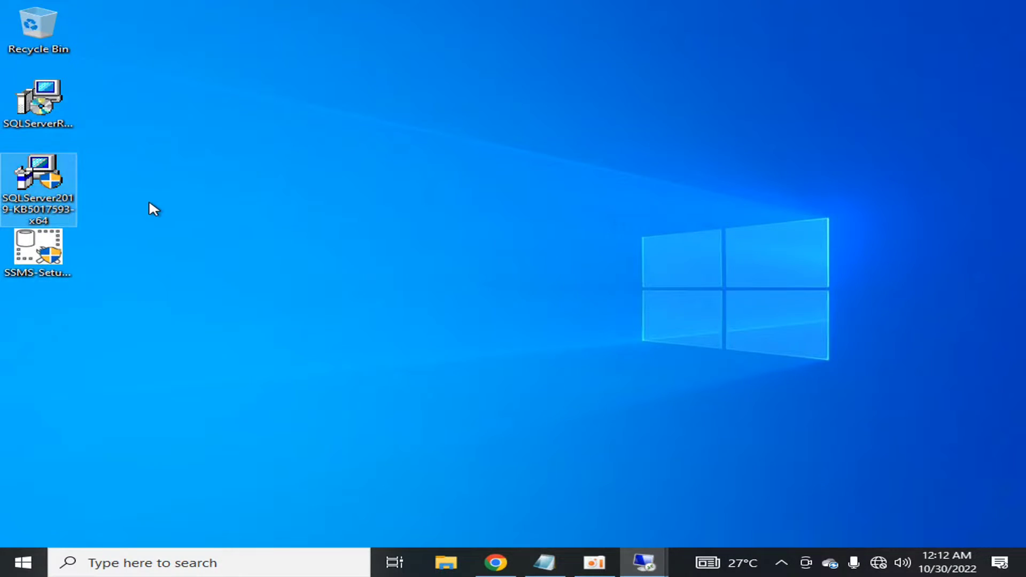
right_click(46, 195)
click(118, 226)
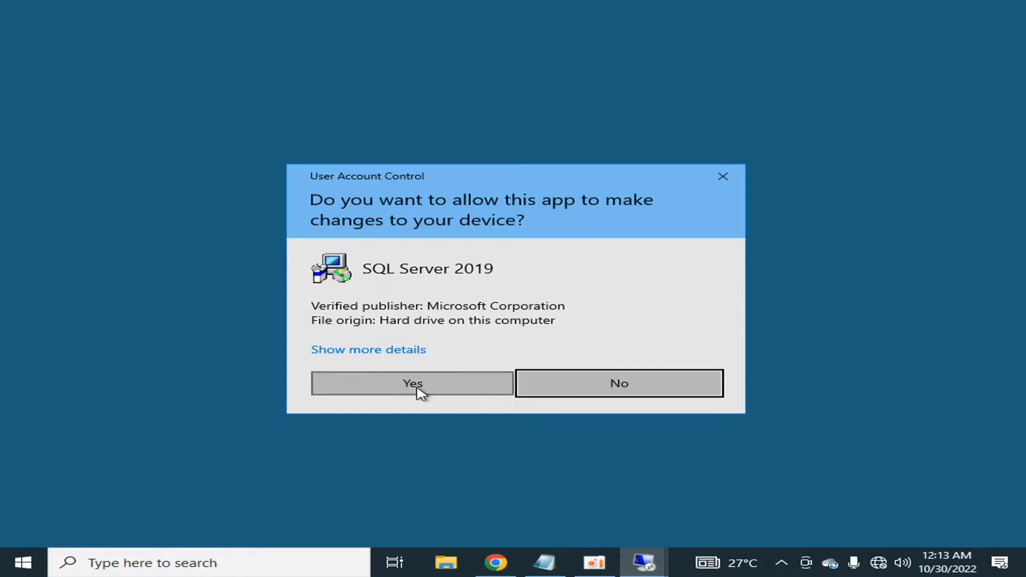
click(421, 393)
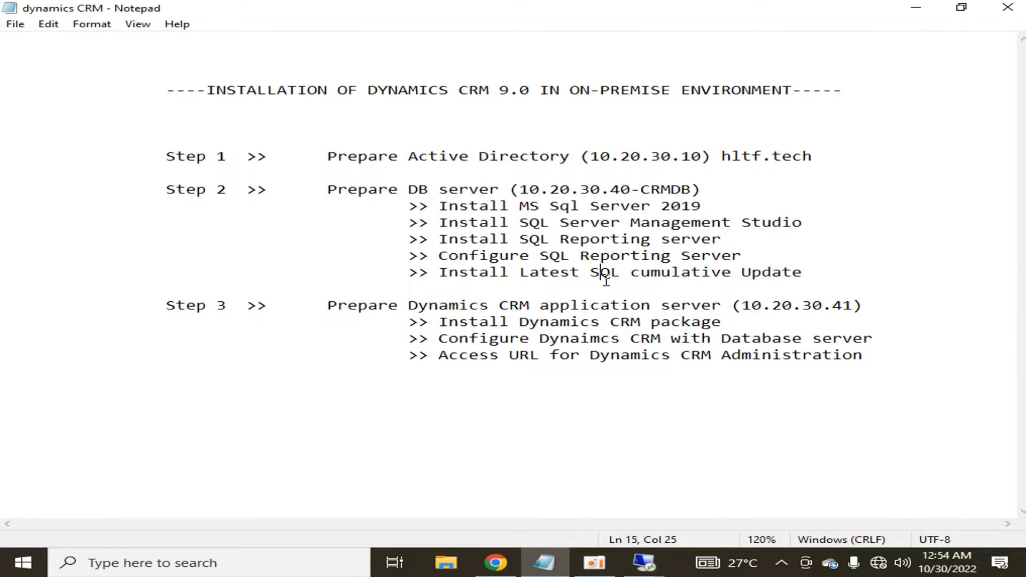
- Highlight the Step 2 tasks in turn, including reporting server setup and the cumulative update
drag(807, 272, 165, 190)
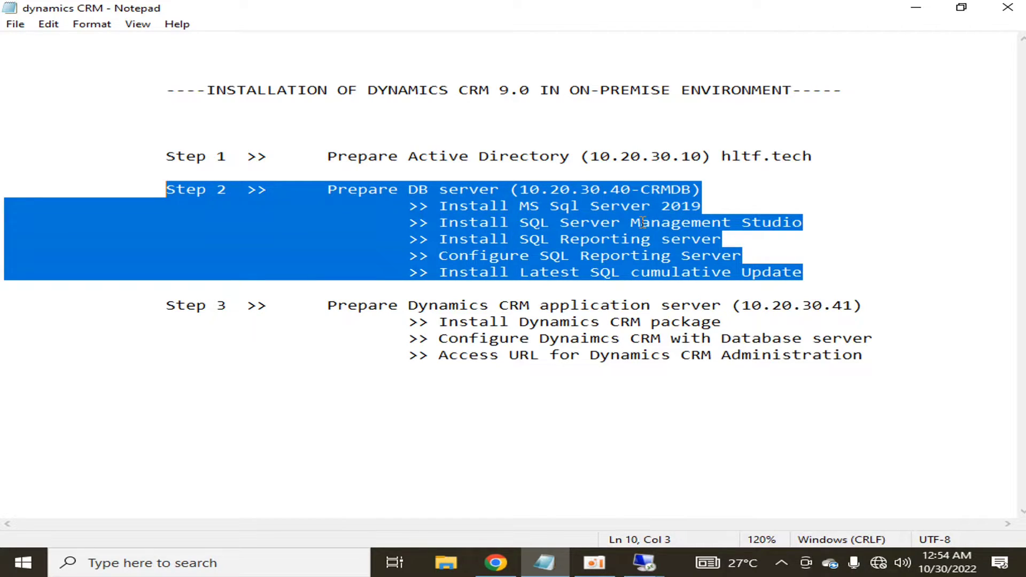
click(586, 257)
drag(742, 256, 444, 242)
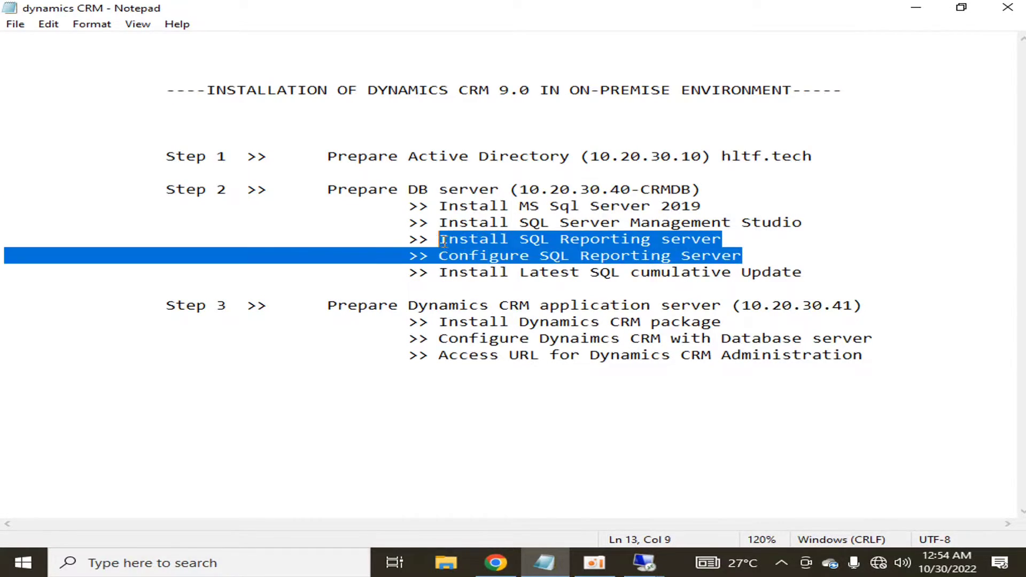
click(482, 274)
drag(439, 272, 809, 273)
click(829, 261)
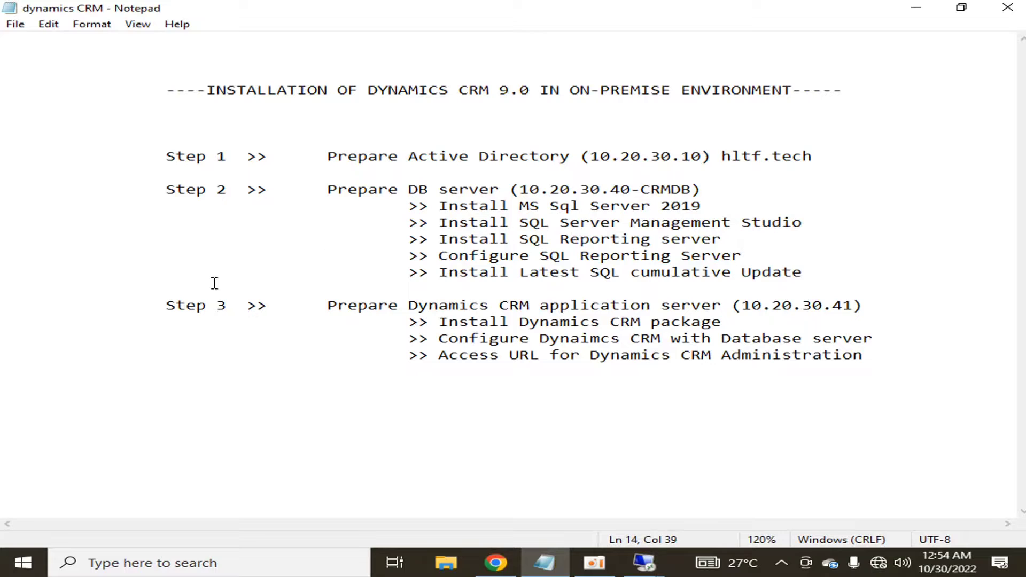
- Append -CRMAPP after 10.20.30.41 on the Step 3 line, making it (10.20.30.41-CRMAPP)
drag(167, 305, 736, 306)
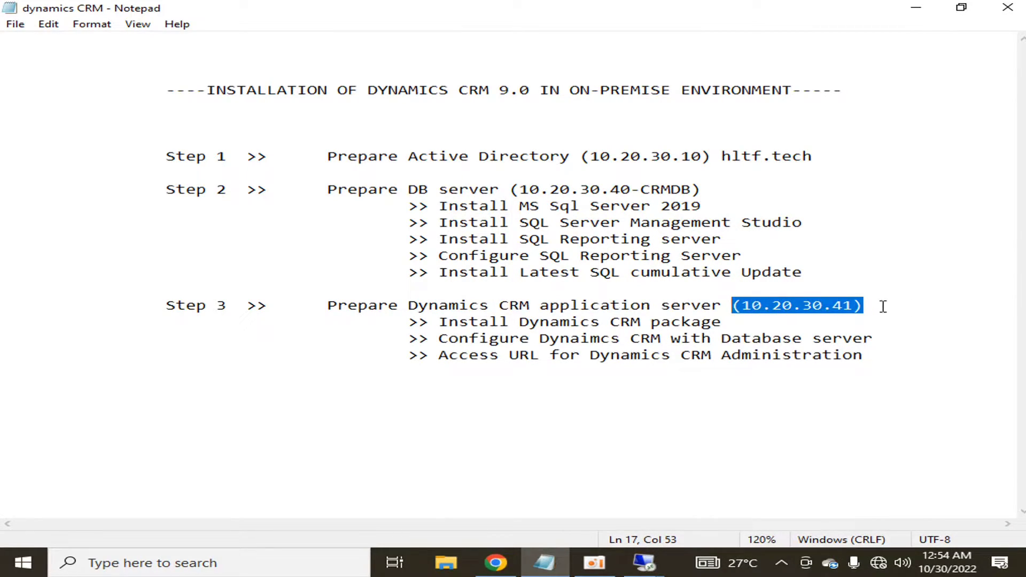
click(857, 305)
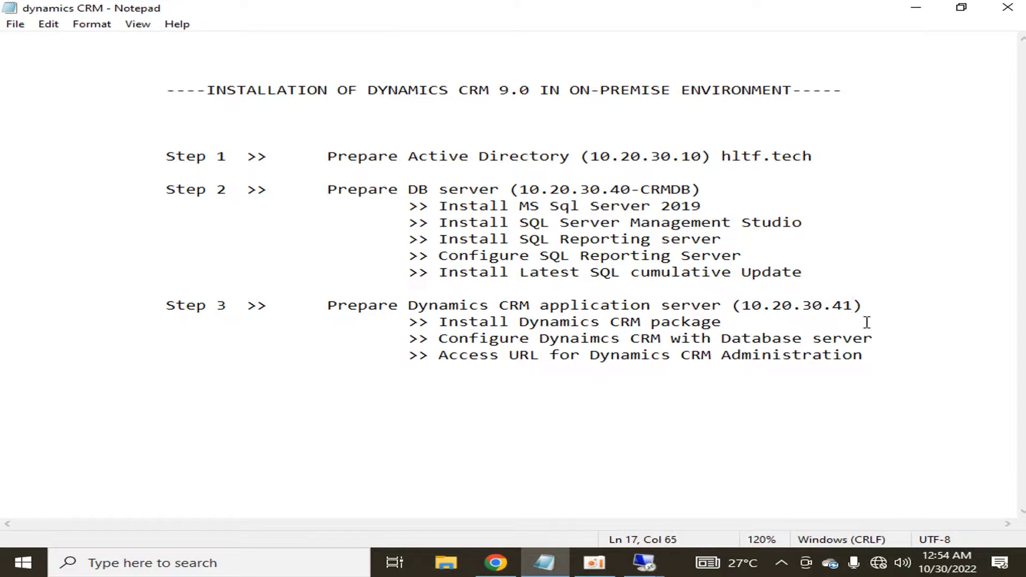
text(-CR)
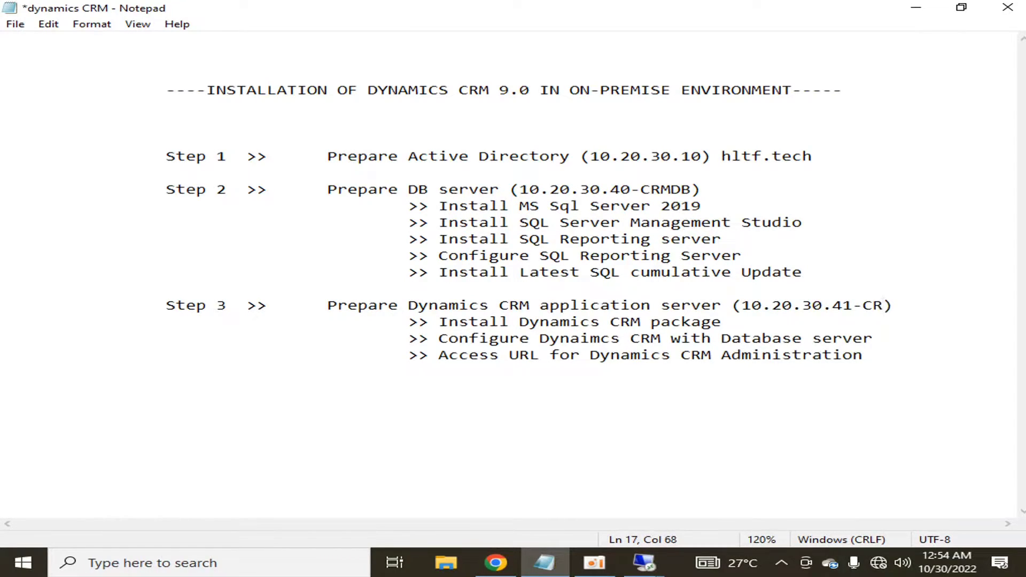
text(MAPP)
key(shift+Left)
key(shift+Left)
key(shift+Left)
key(shift+Left)
key(shift+Left)
key(shift+Left)
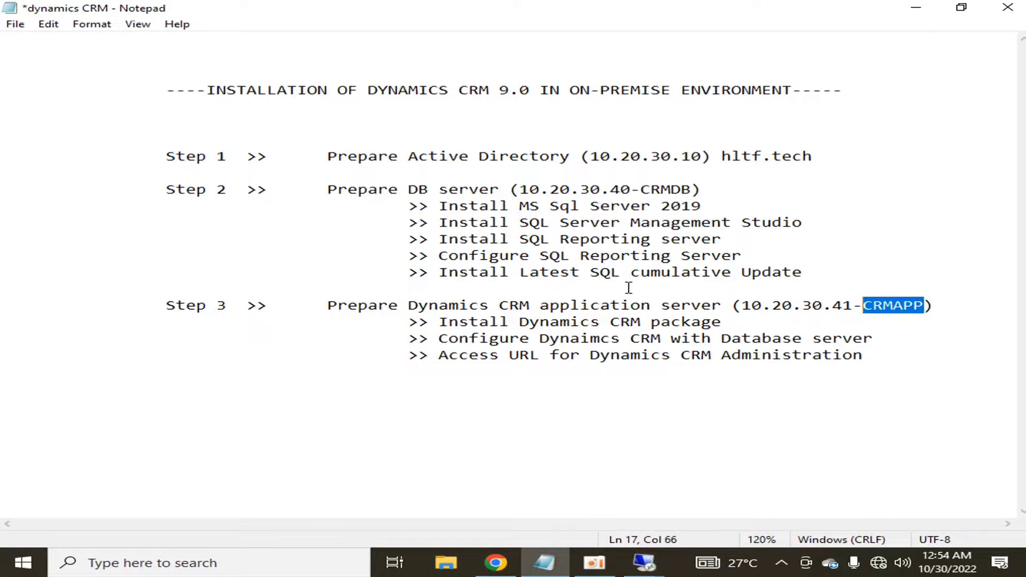
drag(720, 157, 821, 158)
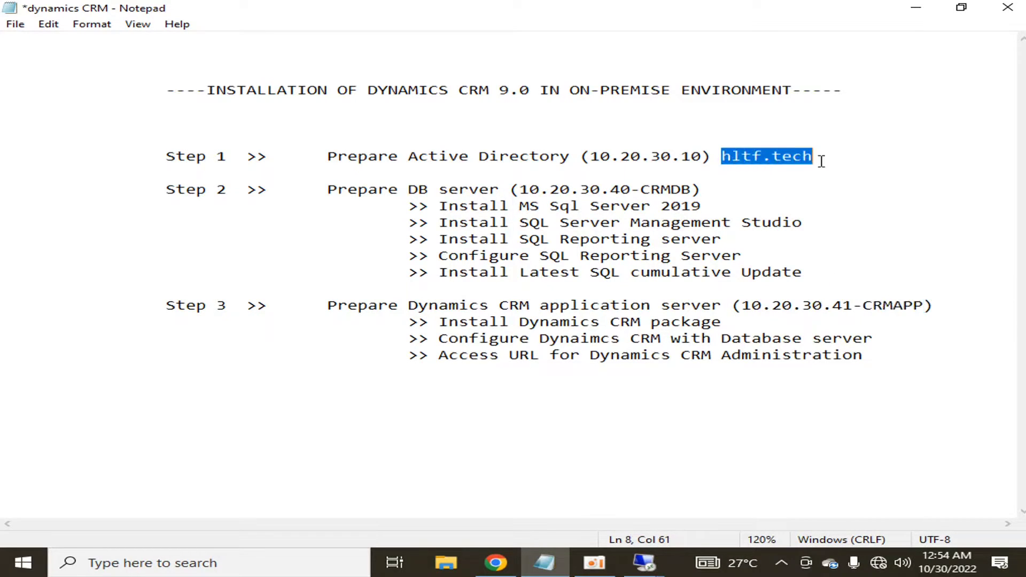
click(854, 207)
drag(851, 306, 742, 305)
click(893, 238)
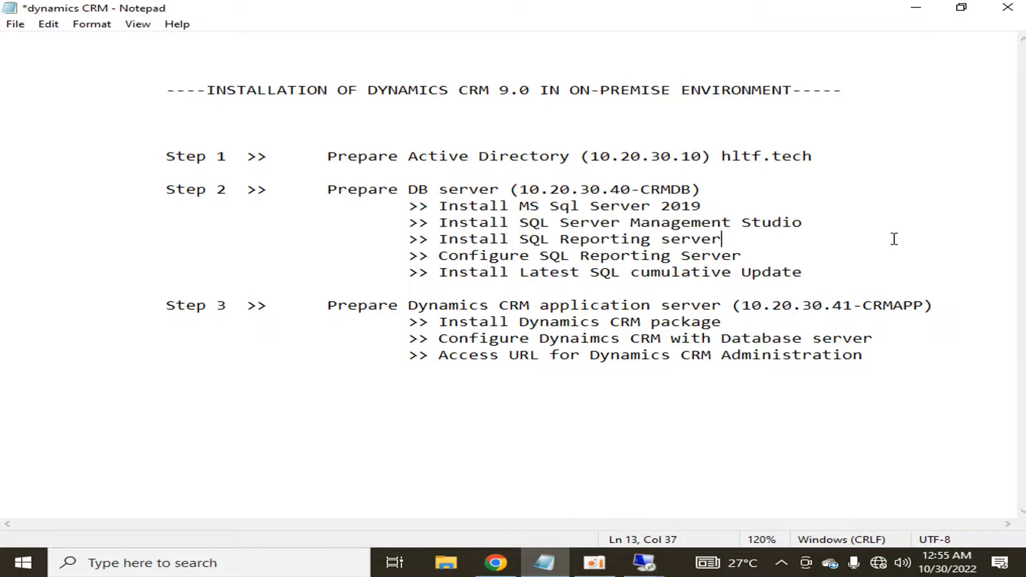
- Open Remote Desktop Connection, sign in to 10.20.30.41 with the account password, and accept the certificate
click(20, 561)
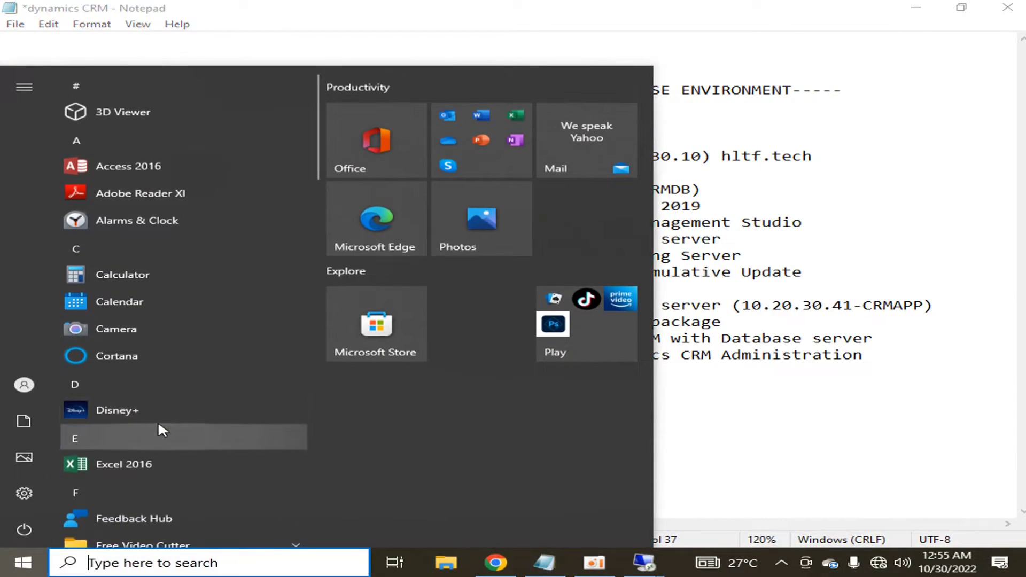
text(remote)
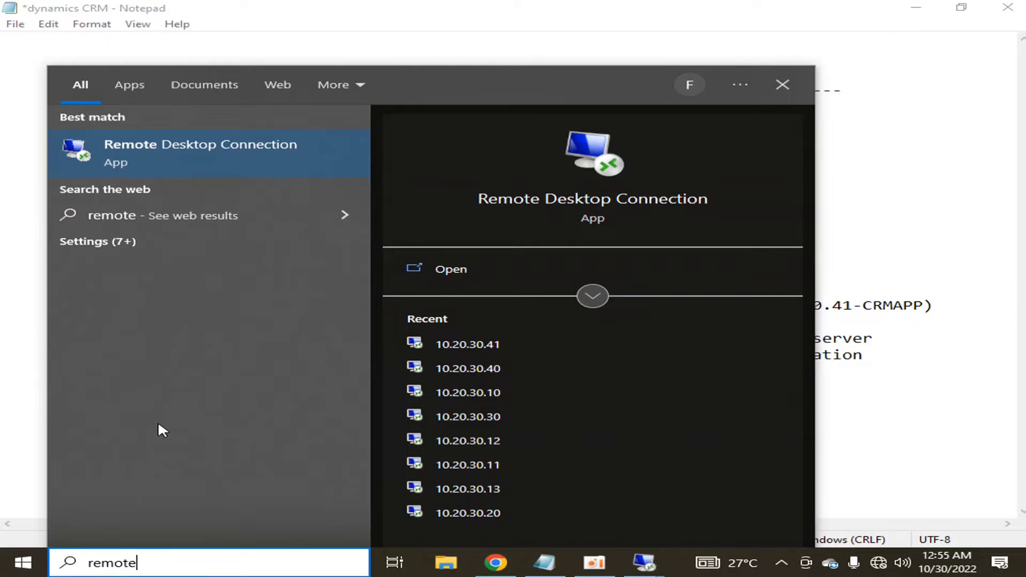
key(Return)
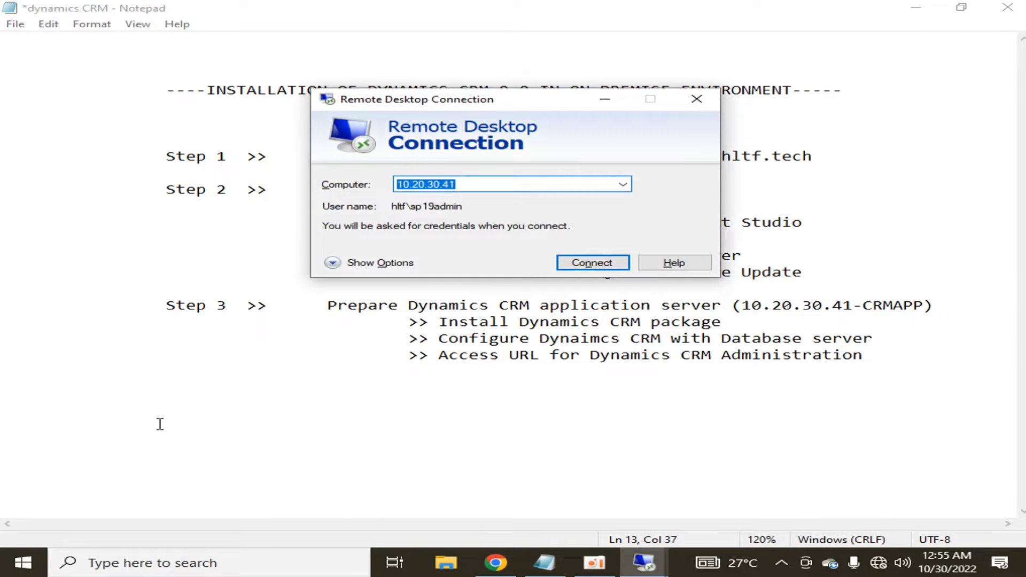
key(Return)
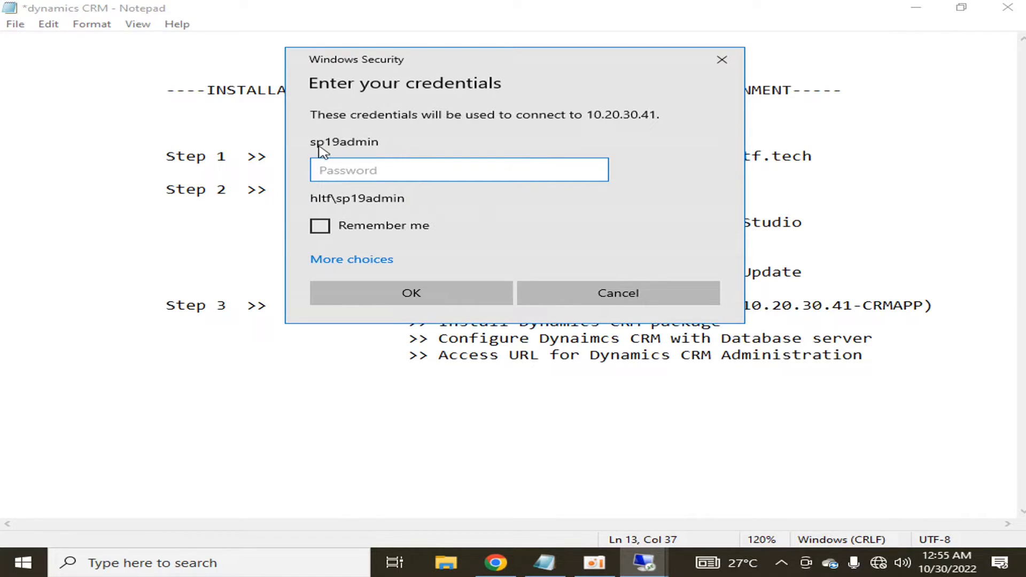
text(•••••••••)
key(Return)
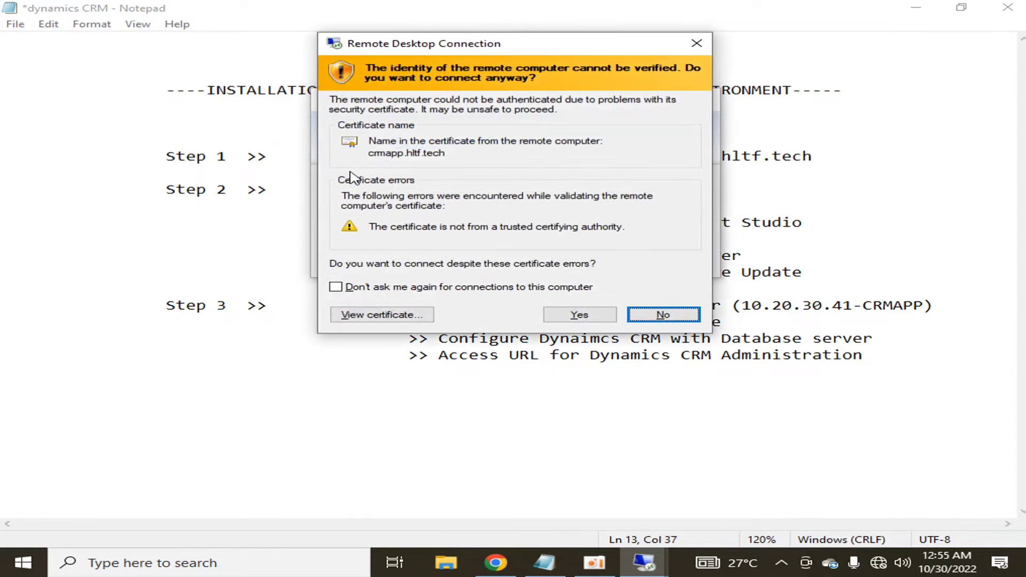
key(Left)
key(Return)
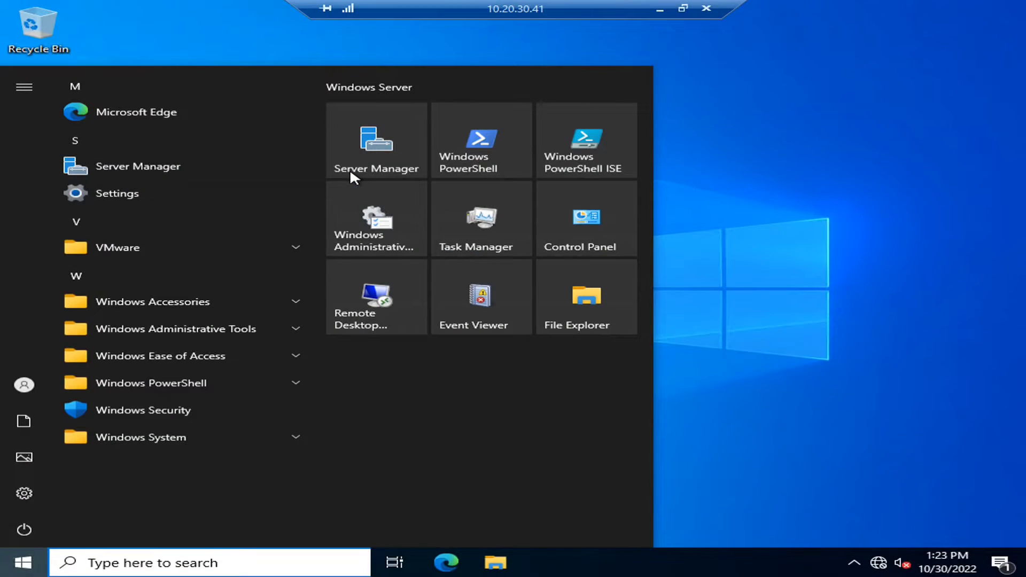
click(804, 135)
click(41, 566)
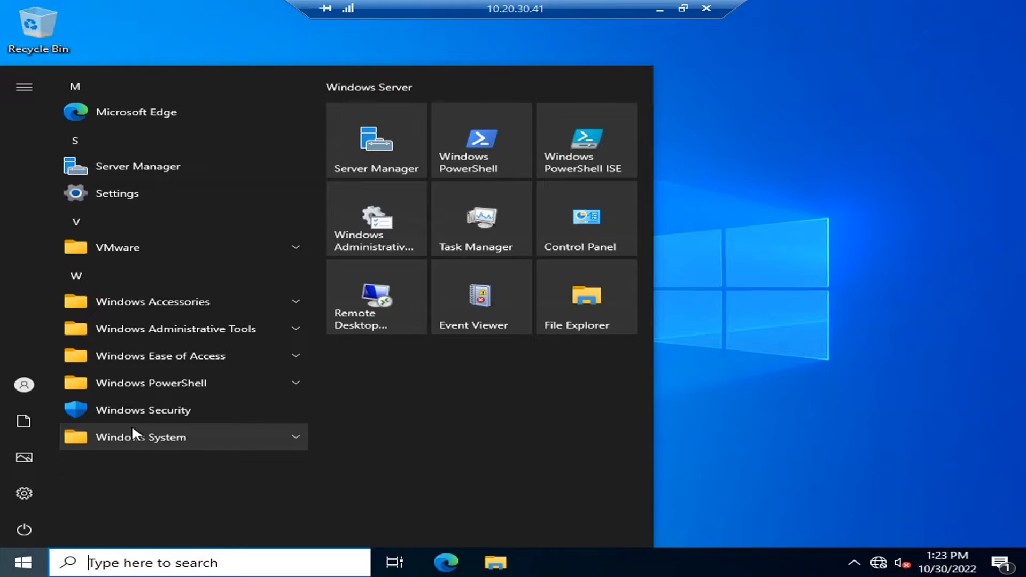
text(local)
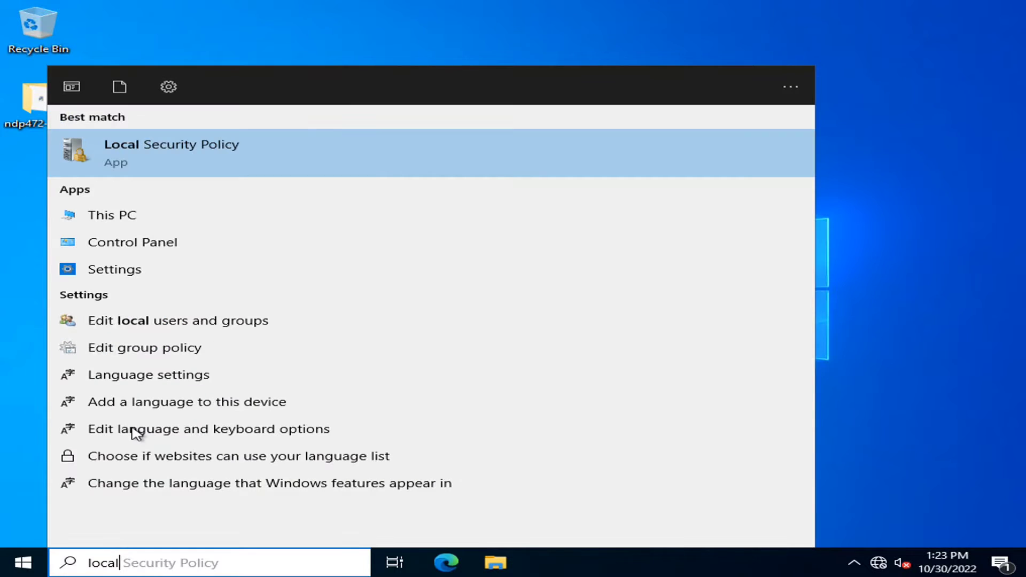
key(Down)
key(Down)
key(Down)
key(Down)
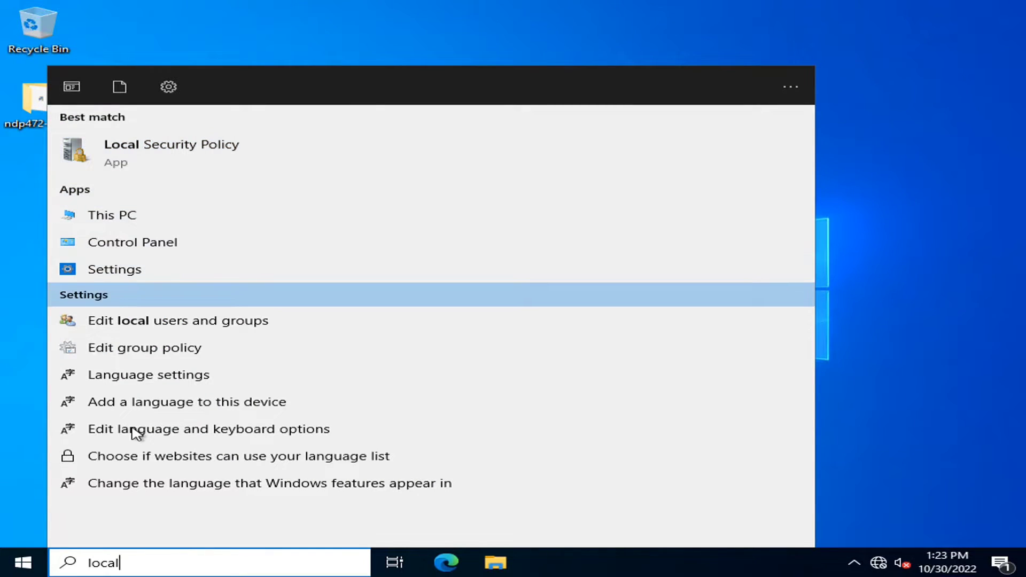
key(Return)
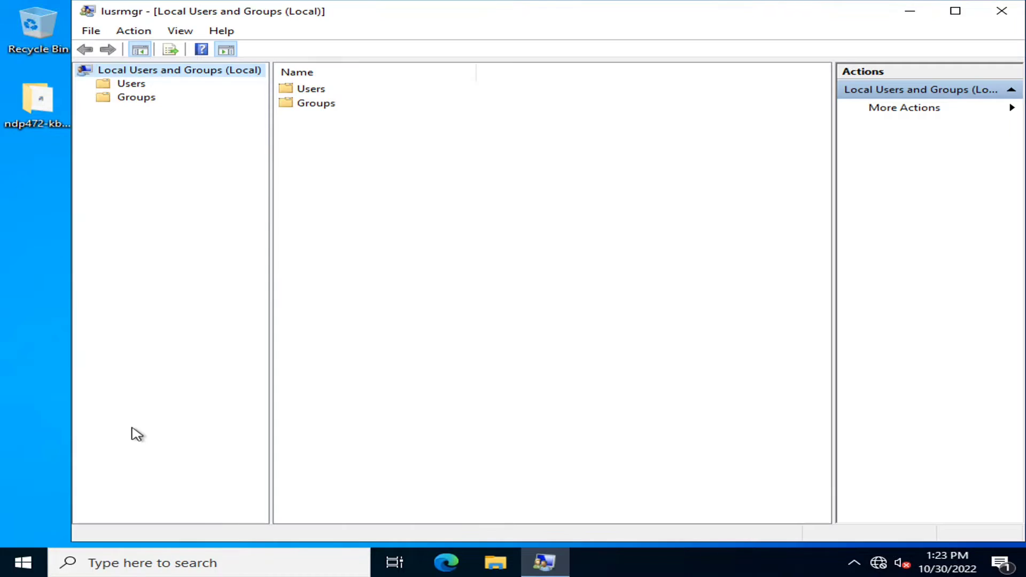
double_click(319, 104)
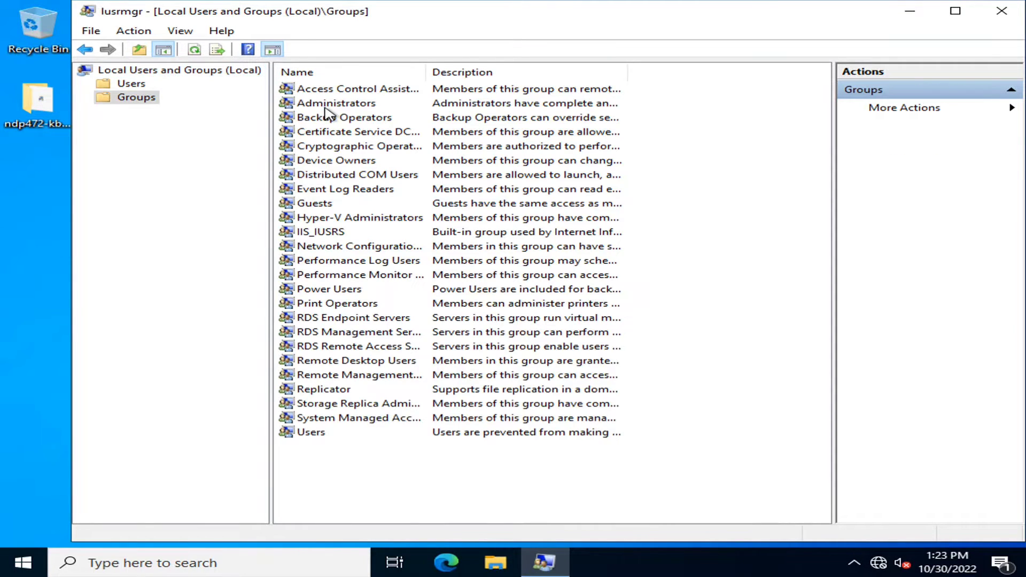
double_click(324, 105)
drag(467, 326, 437, 277)
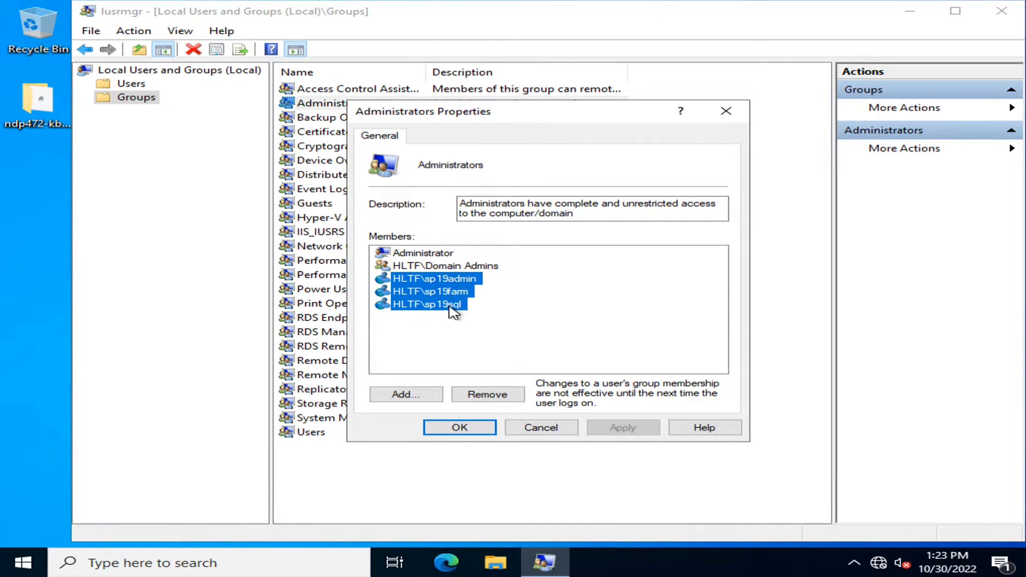
click(499, 319)
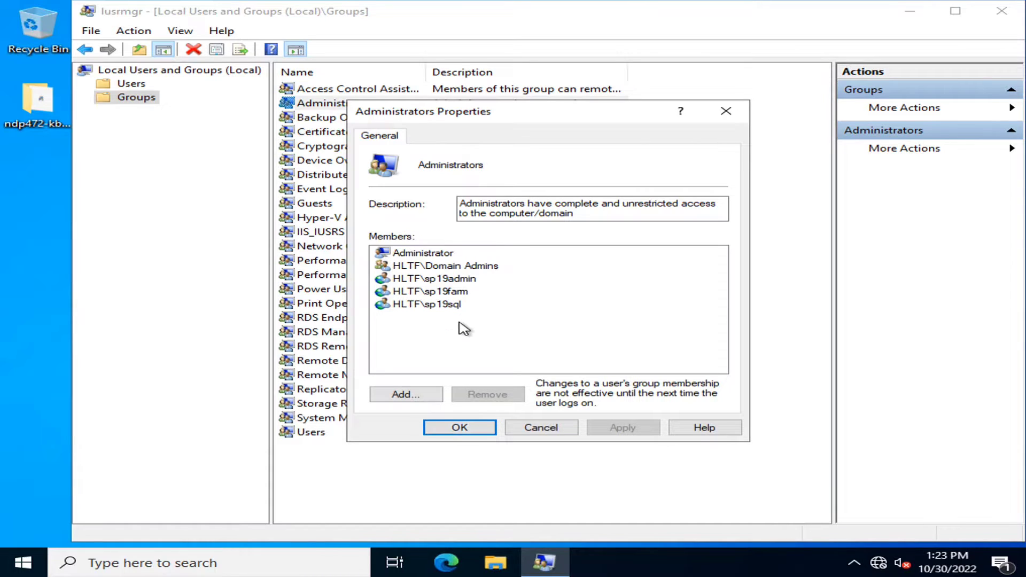
drag(460, 325, 412, 275)
click(517, 348)
click(431, 432)
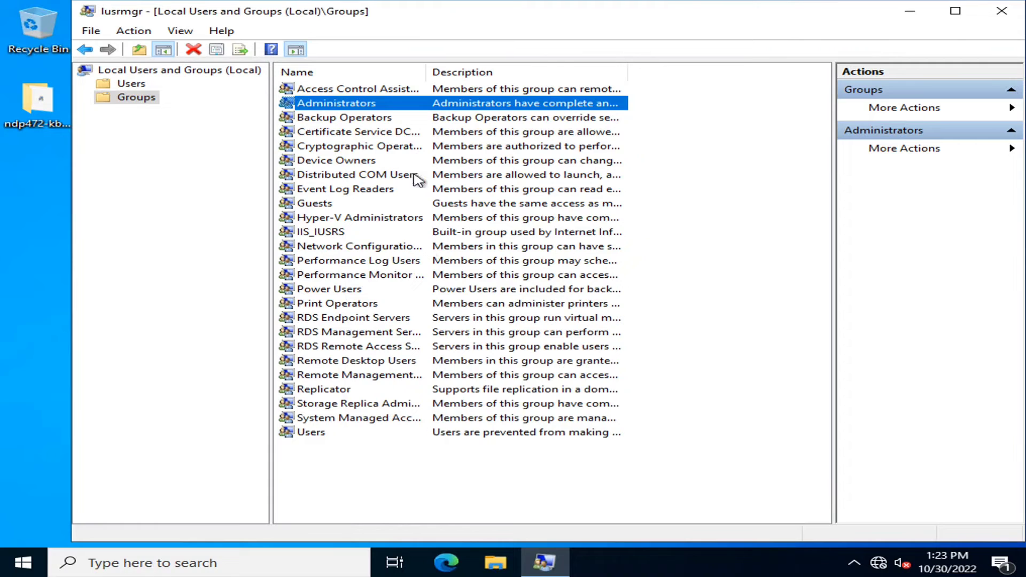
click(1000, 15)
click(21, 561)
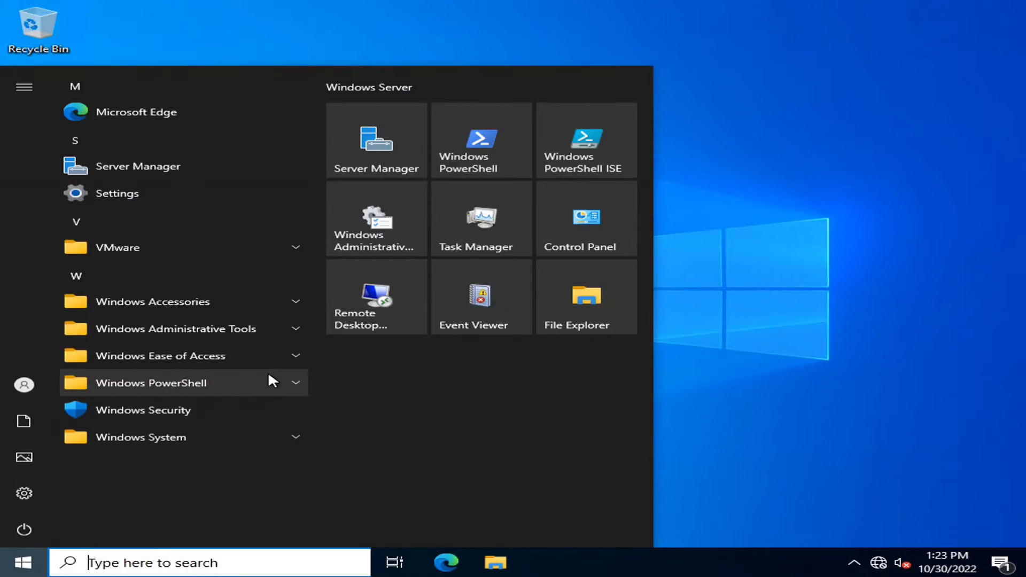
- Open cmd and use nslookup to confirm 10.20.30.41 resolves to crmapp.hltf.tech
text(cmd)
key(Return)
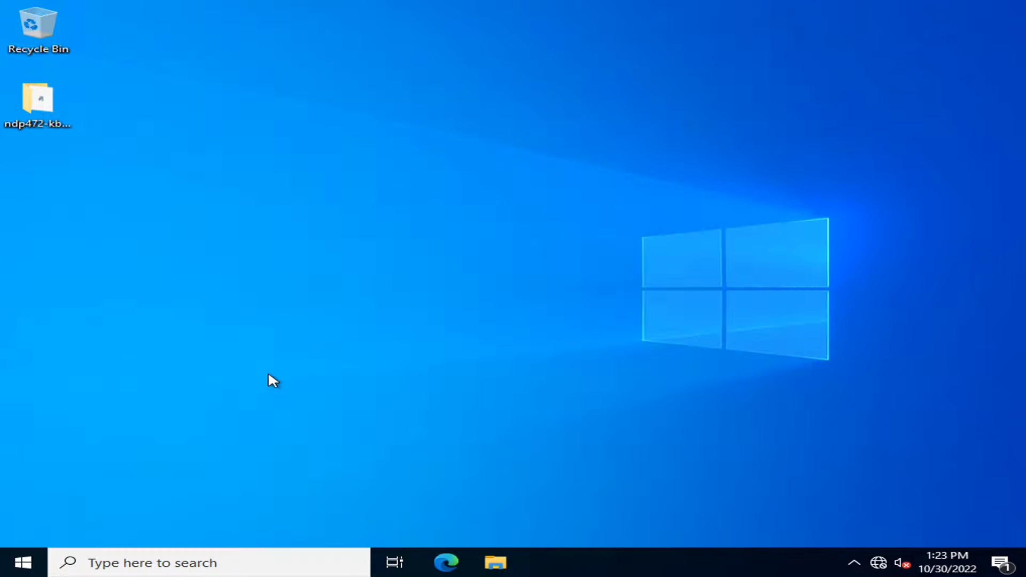
text(nsloo)
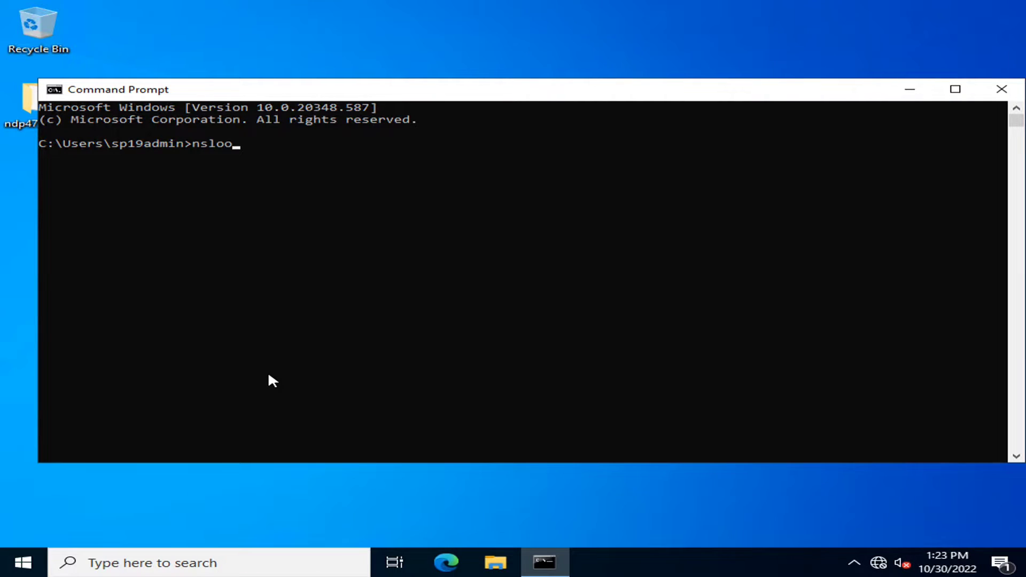
text(kup)
key(Return)
text(10)
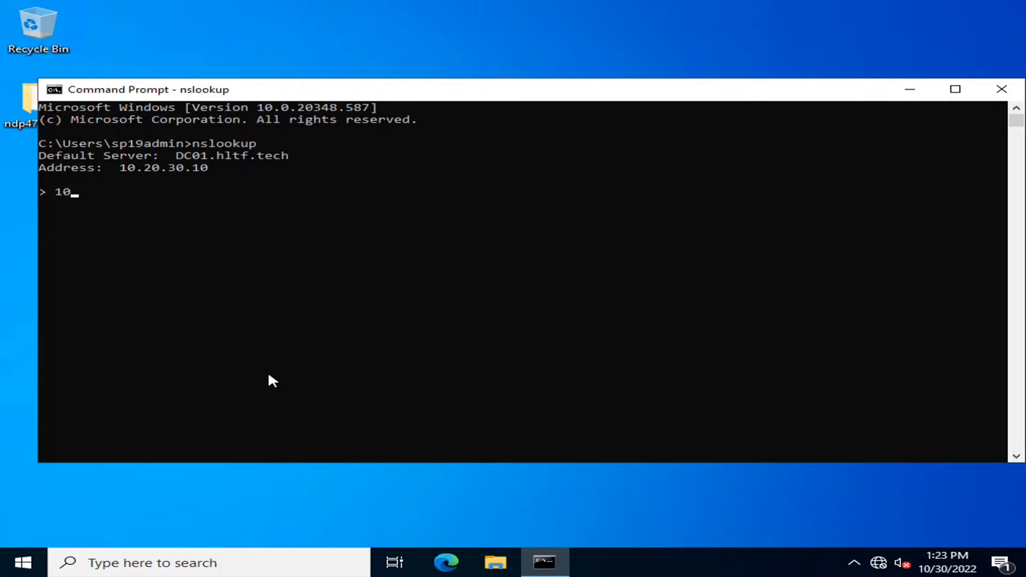
text(.20.30.41)
key(Return)
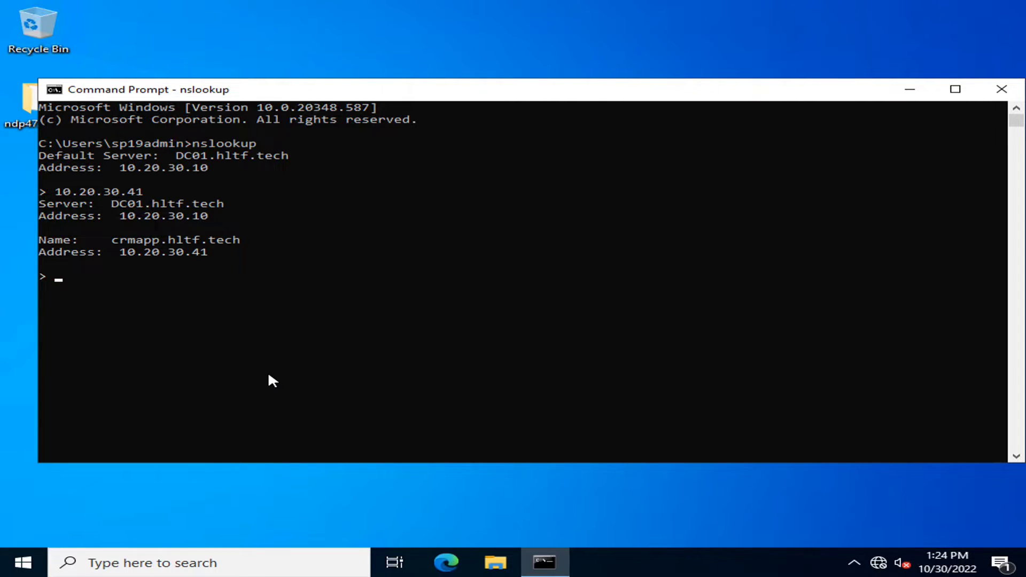
key(ctrl+c)
- Ping crmdb and then 10.20.30.40, both timing out with no replies
text(ping )
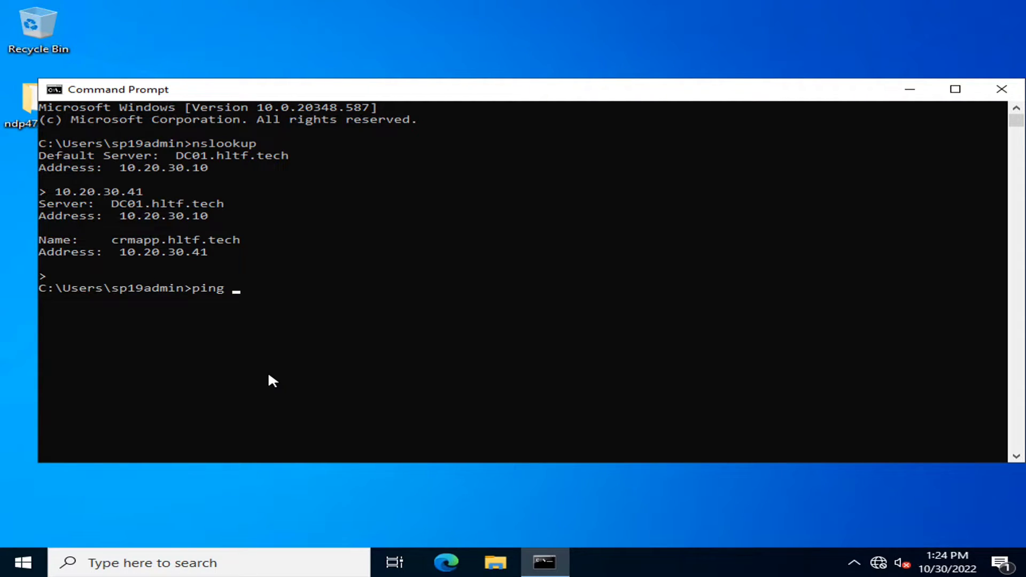
text(crmdb)
key(Return)
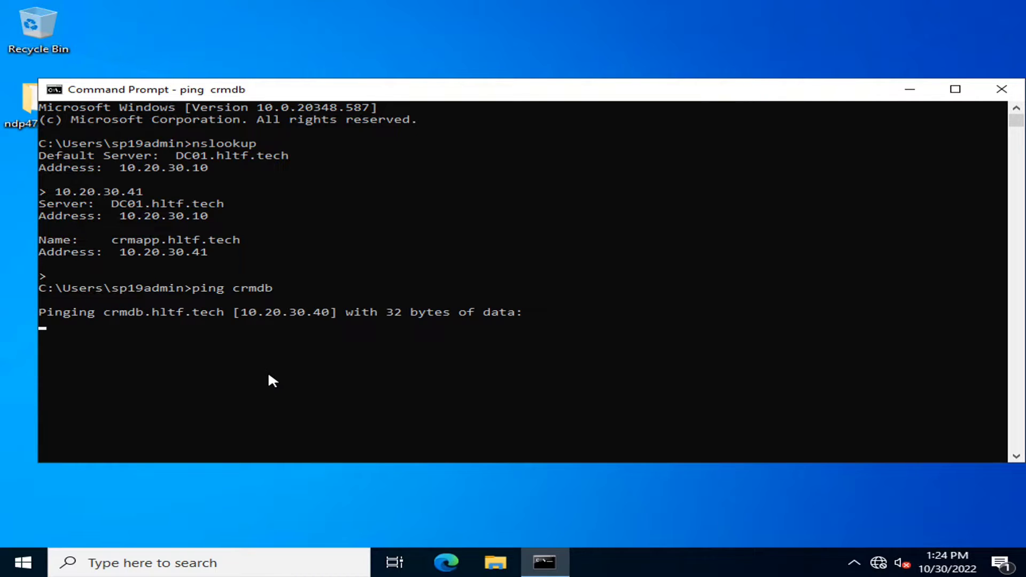
key(ctrl+c)
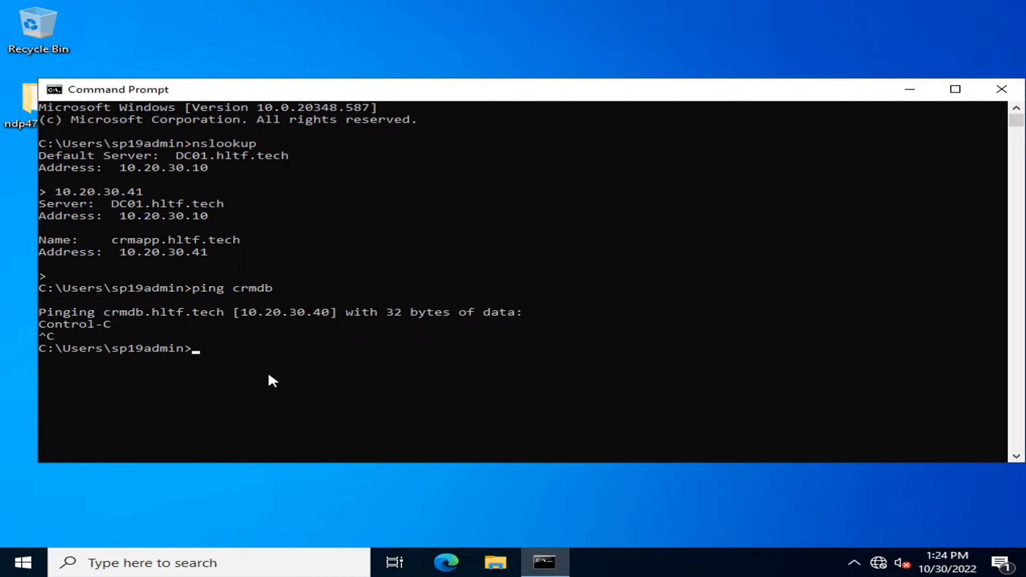
text(ping 10.20.30.40)
key(Return)
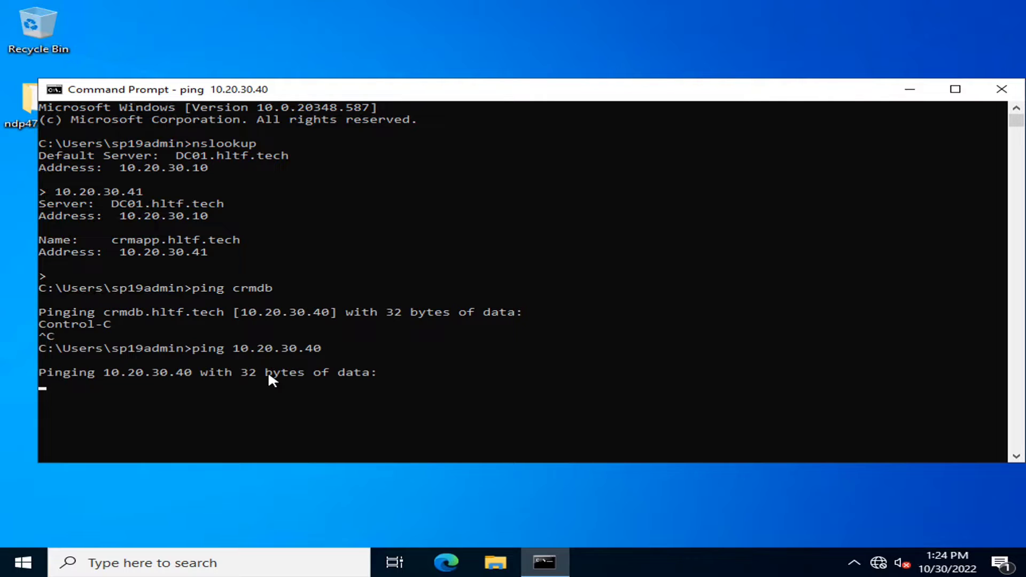
key(ctrl+c)
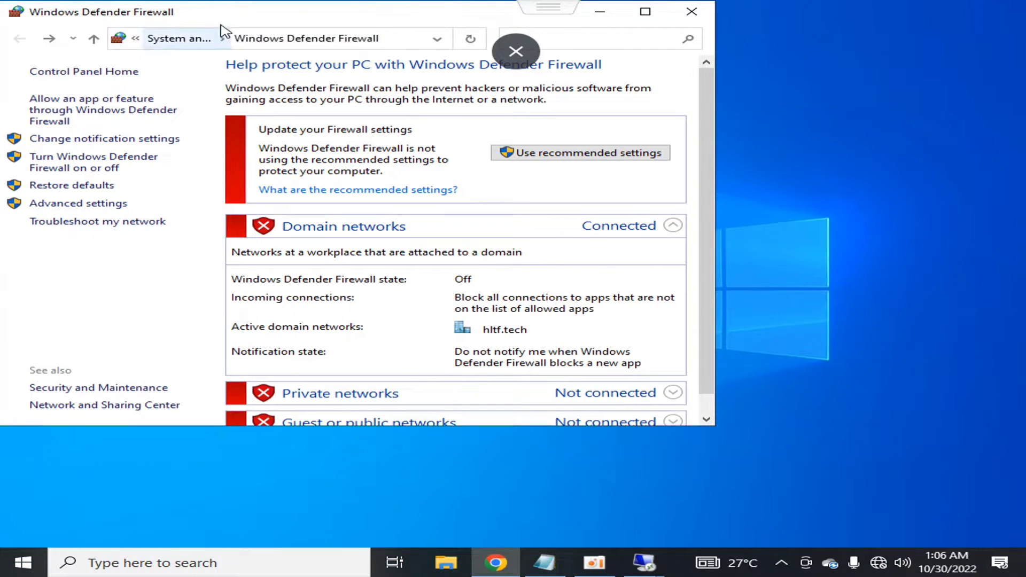
- Confirm the CRMDB domain firewall is Off, then switch back to the CRMAPP session
drag(229, 11, 390, 57)
scroll(610, 340, down, 1)
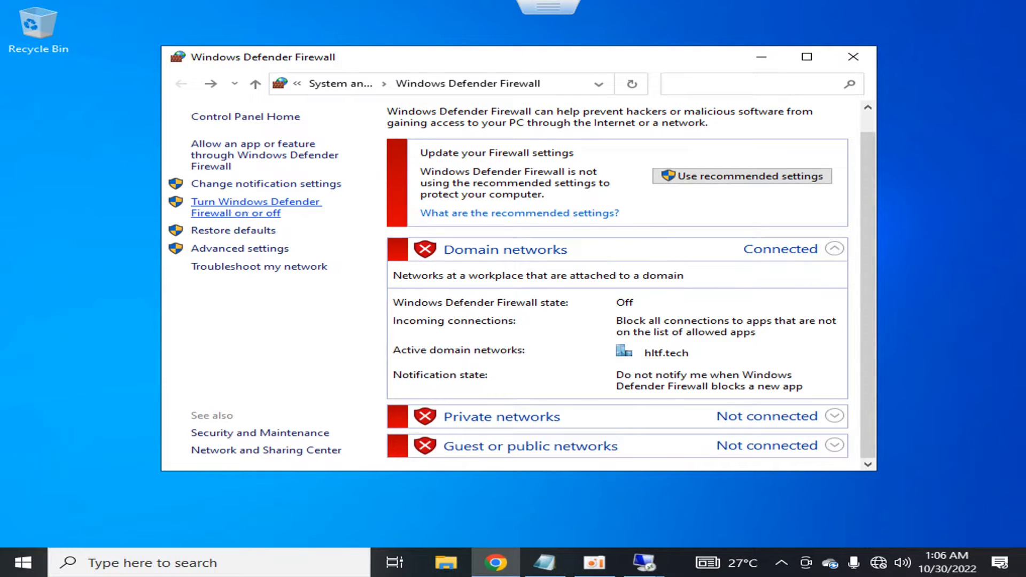
click(522, 41)
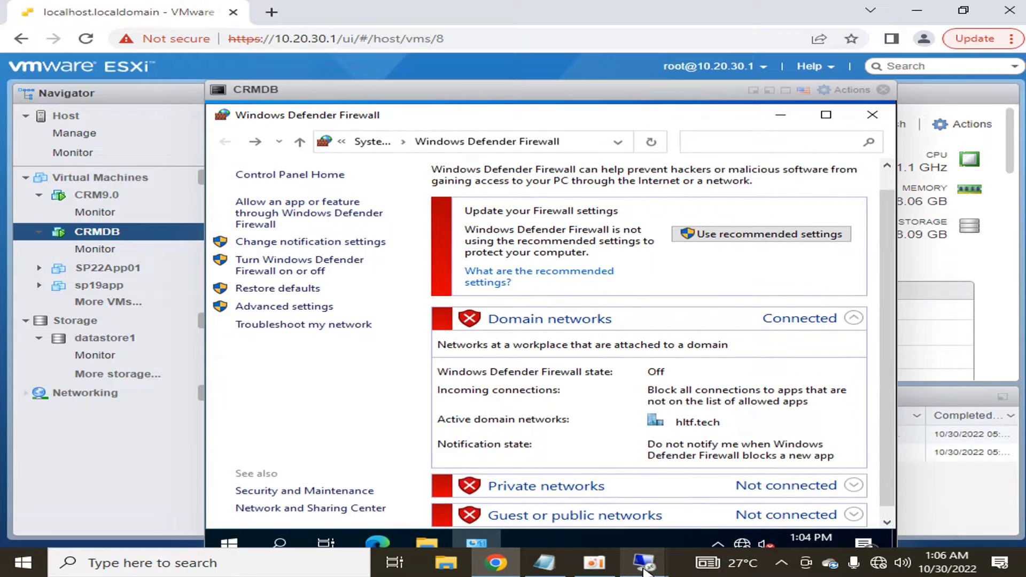
mouse_move(644, 562)
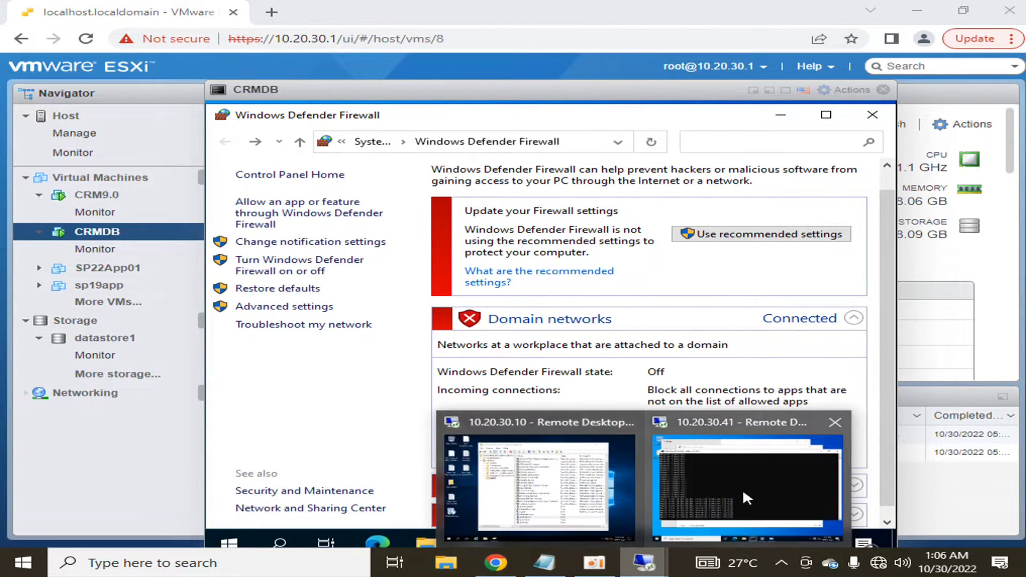
click(747, 497)
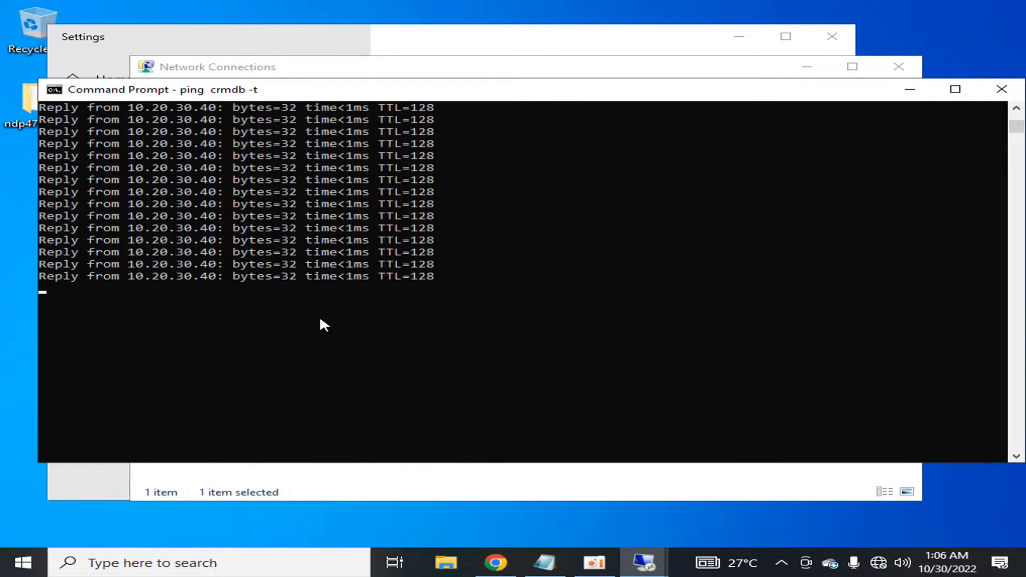
- Rerun ping crmdb, now replying with 0% loss, then bring up the installation notes
key(ctrl+c)
text(p)
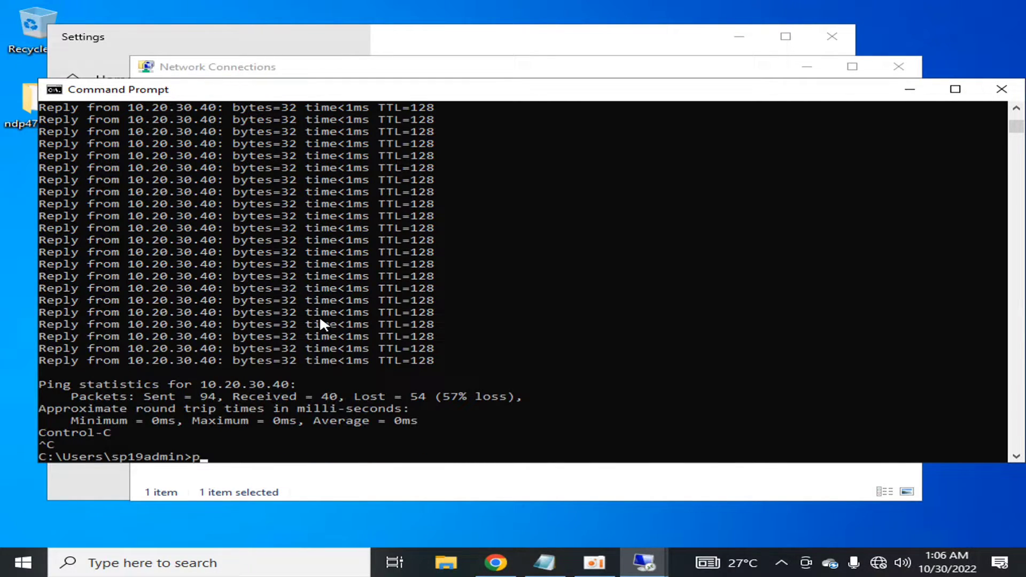
text(ing cr)
text(mdb)
key(Return)
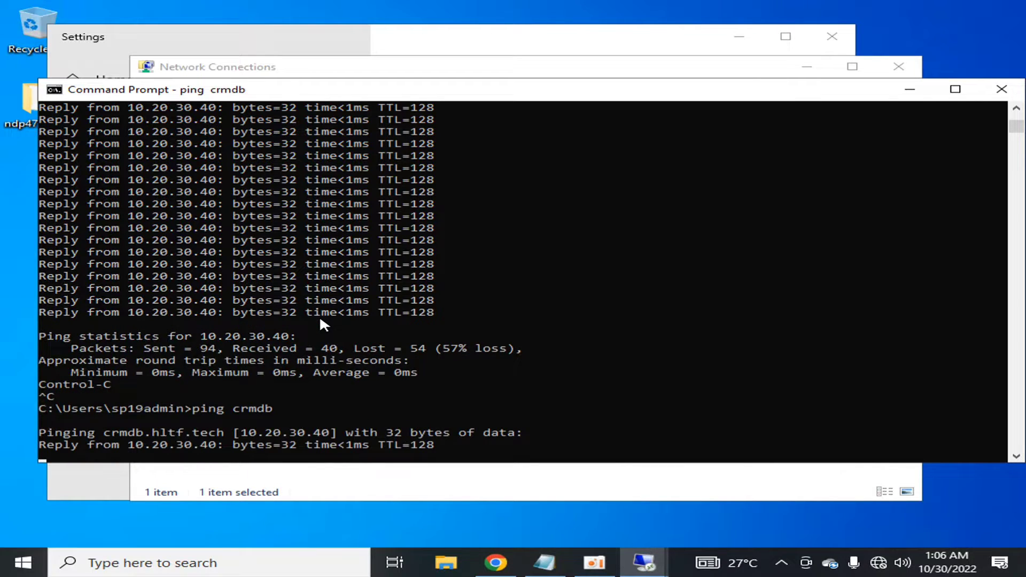
key(ctrl+c)
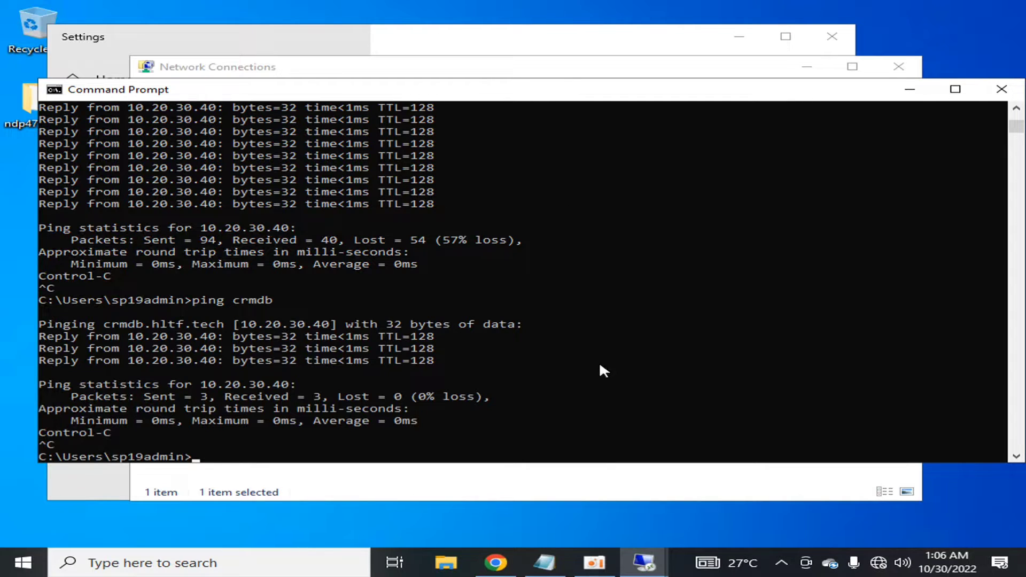
click(544, 562)
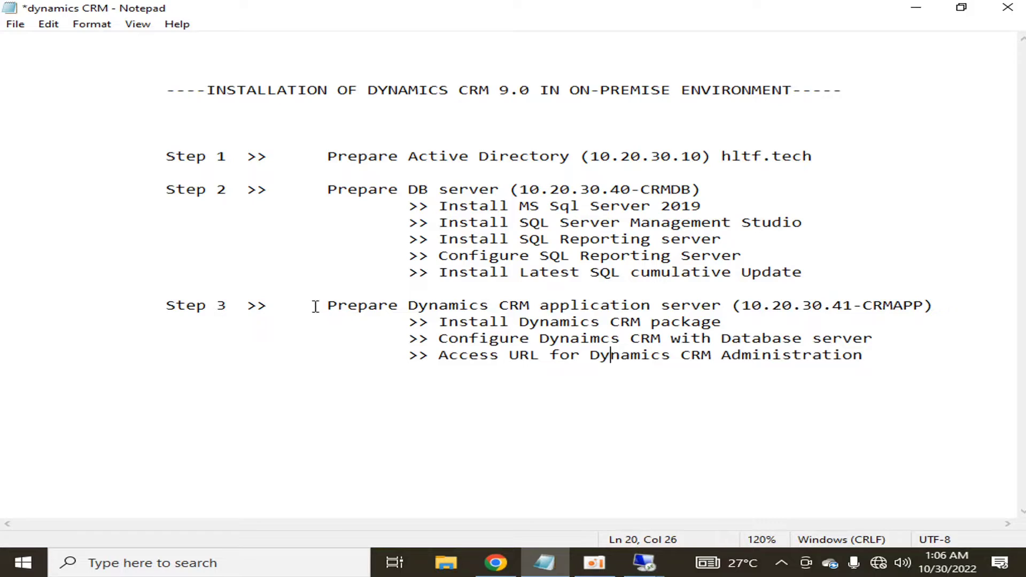
- Highlight the Step 3 and Install Dynamics CRM package lines, then return to the CRMAPP desktop
drag(315, 305, 724, 304)
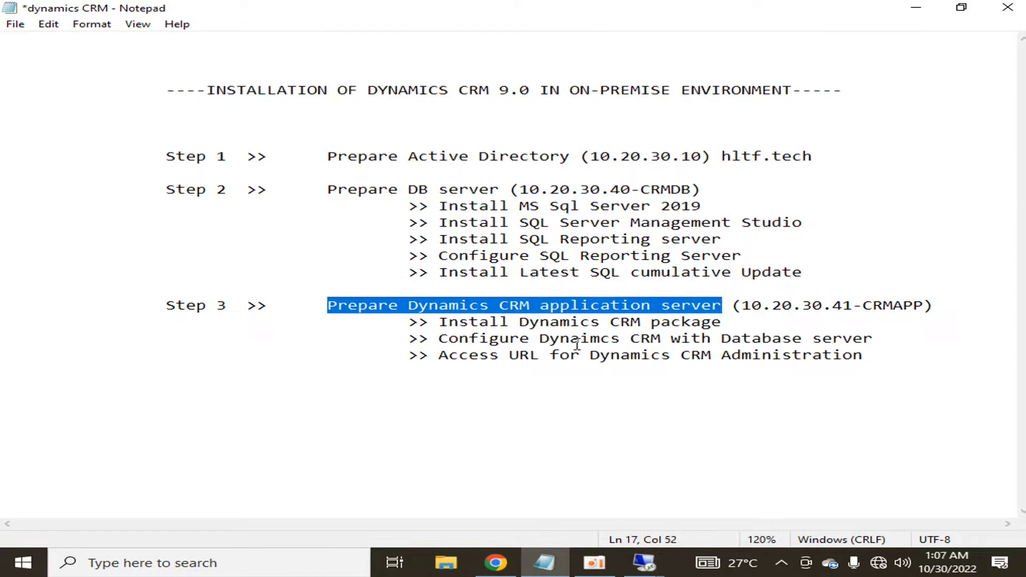
click(561, 355)
drag(439, 322, 724, 324)
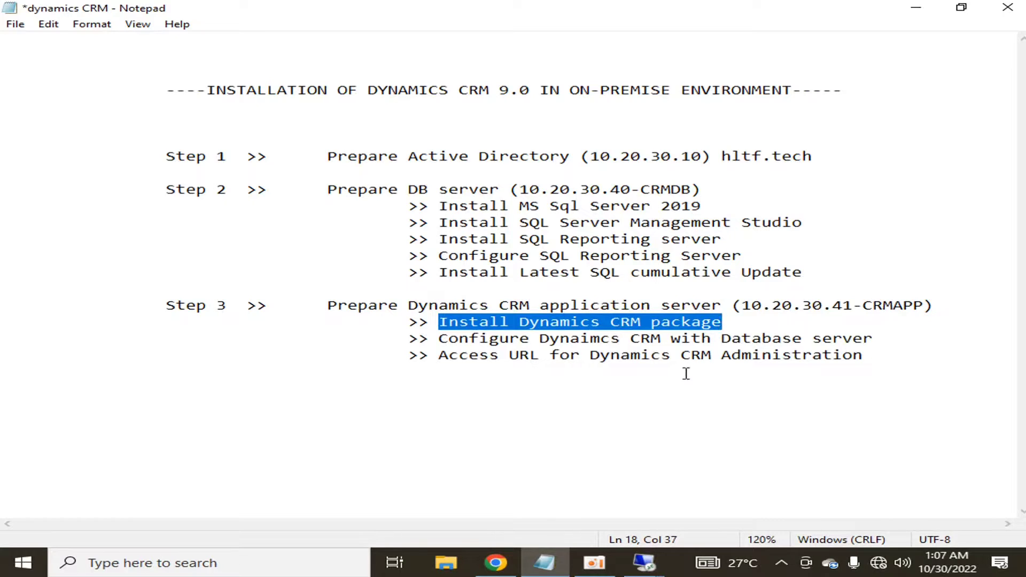
mouse_move(645, 562)
click(679, 486)
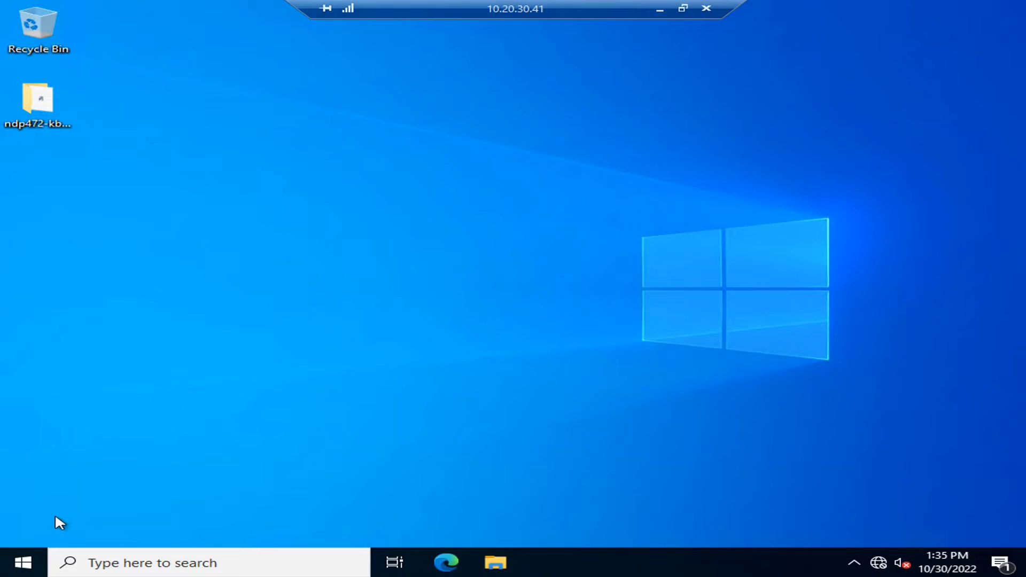
- Open This PC through Start search and run setup from DVD Drive (D:)
click(34, 554)
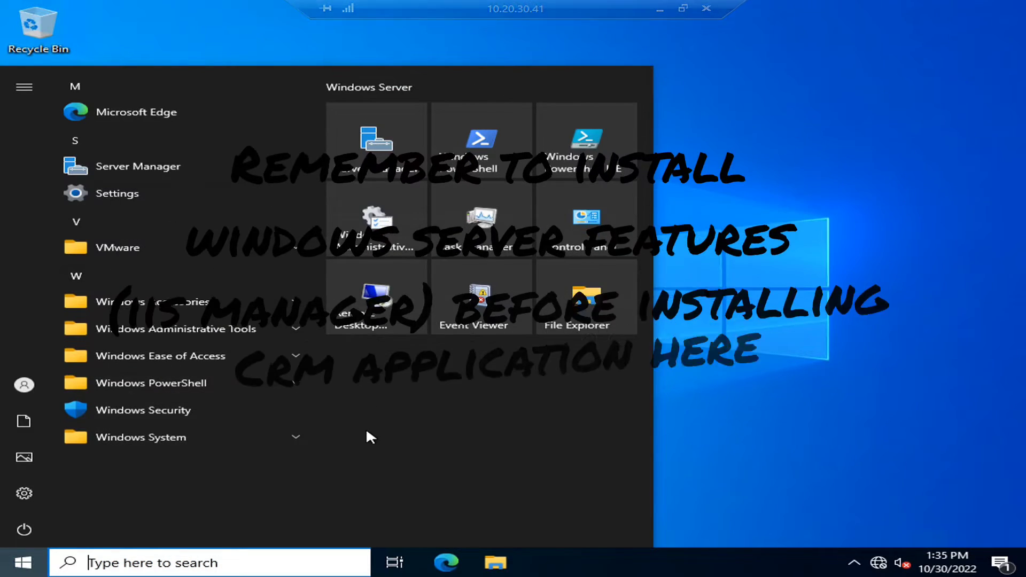
text(thi)
key(Return)
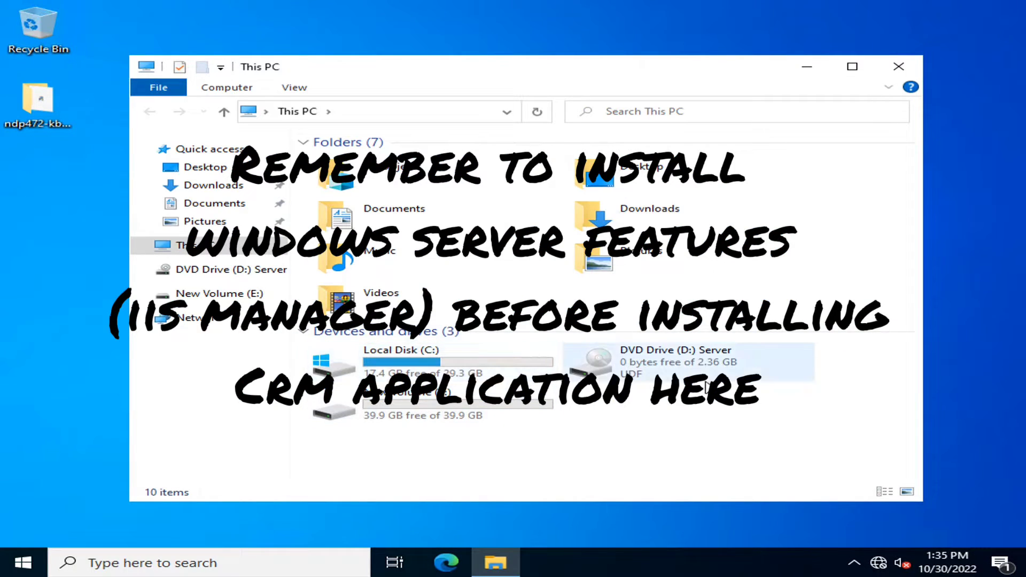
right_click(664, 364)
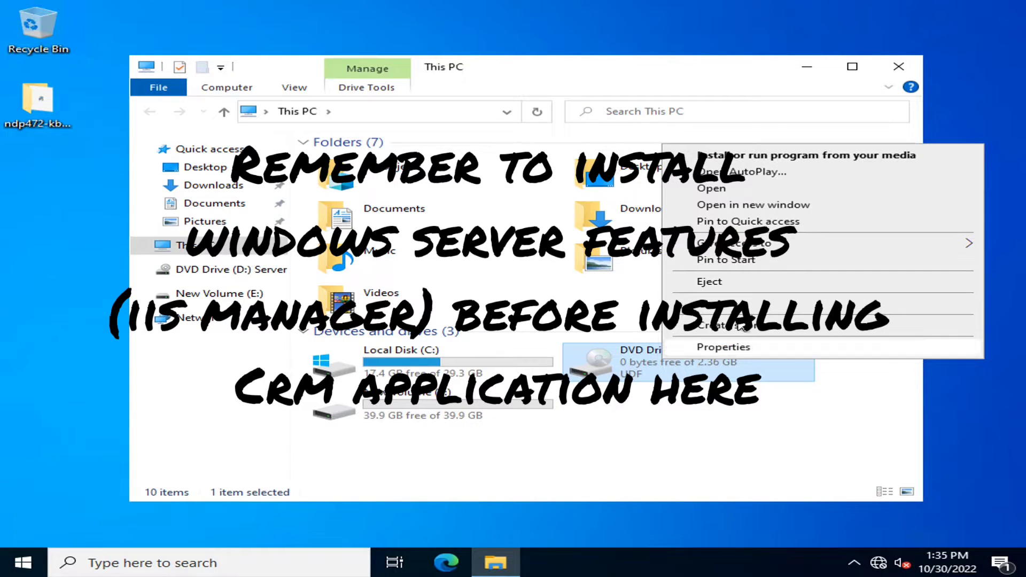
click(749, 402)
click(689, 365)
double_click(690, 365)
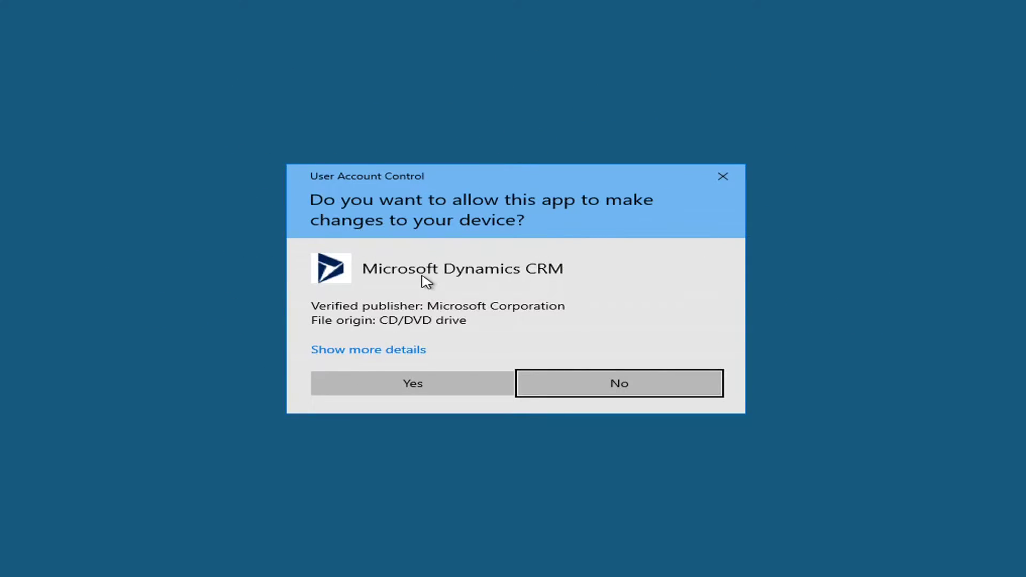
- Allow the installer to run and choose Install Microsoft Dynamics 365 Server
click(421, 384)
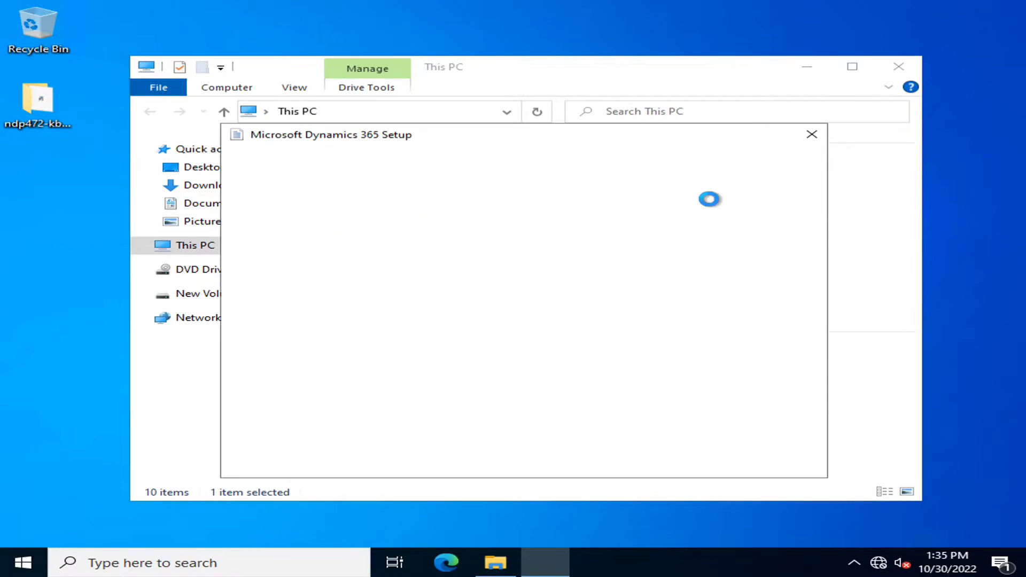
click(808, 68)
drag(506, 149, 512, 111)
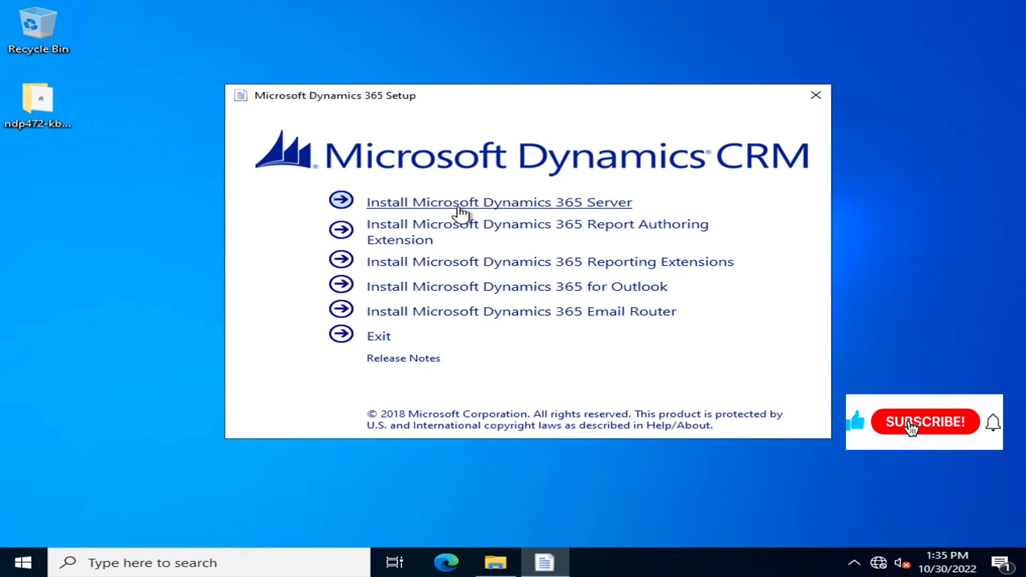
click(494, 205)
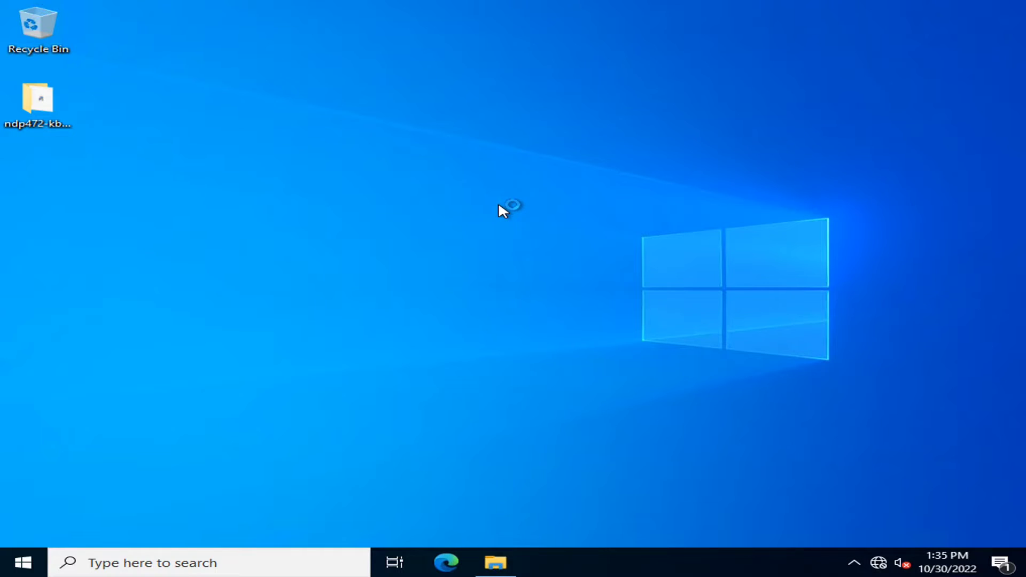
- Select Do not get updates and accept the license agreement
click(314, 324)
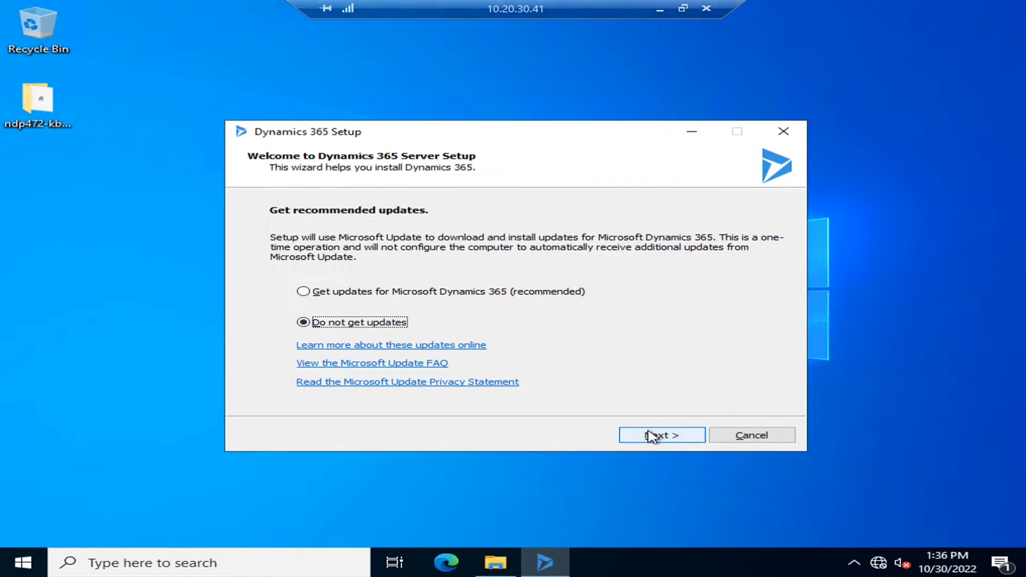
click(649, 439)
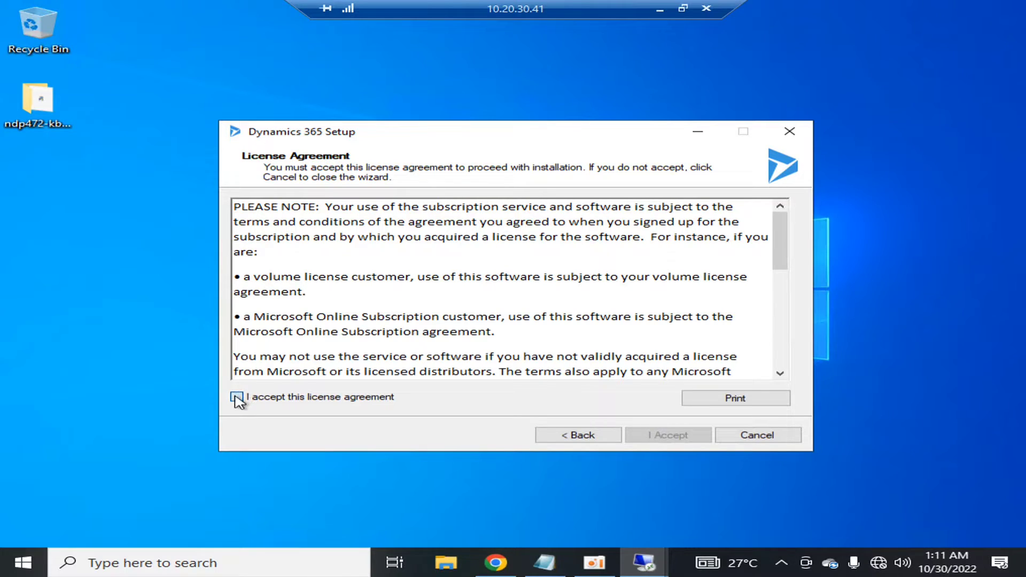
click(236, 397)
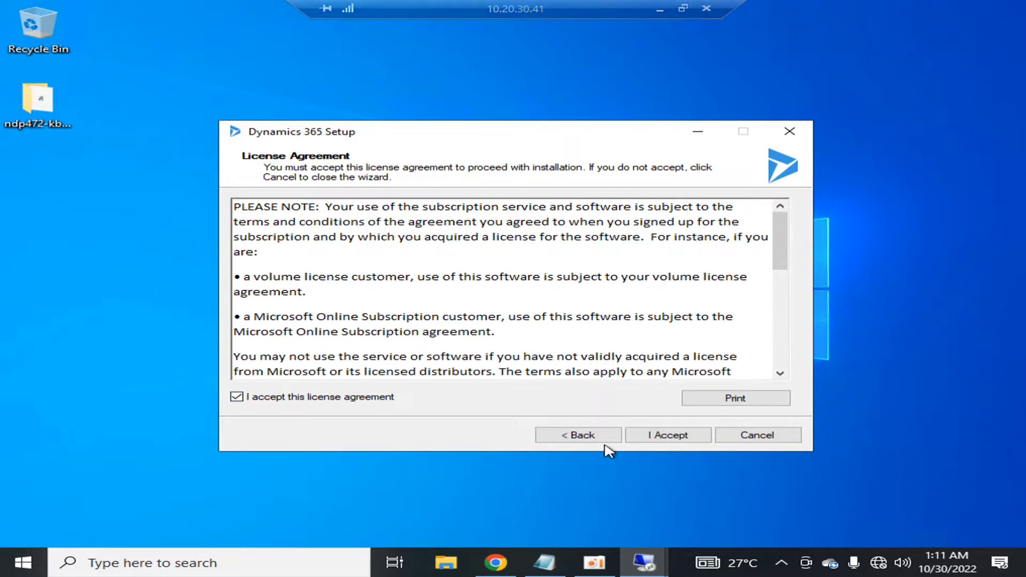
click(661, 436)
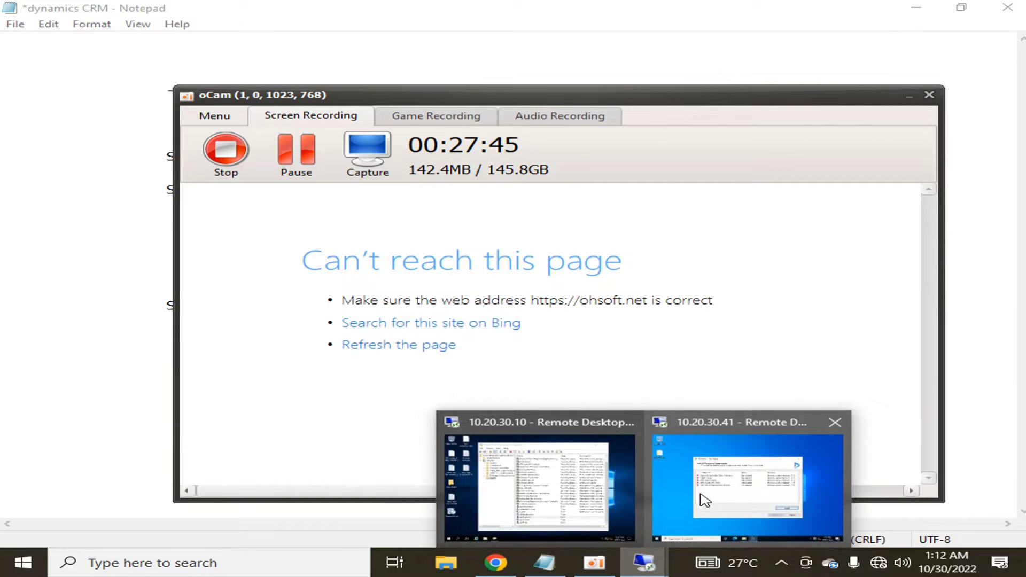
click(748, 481)
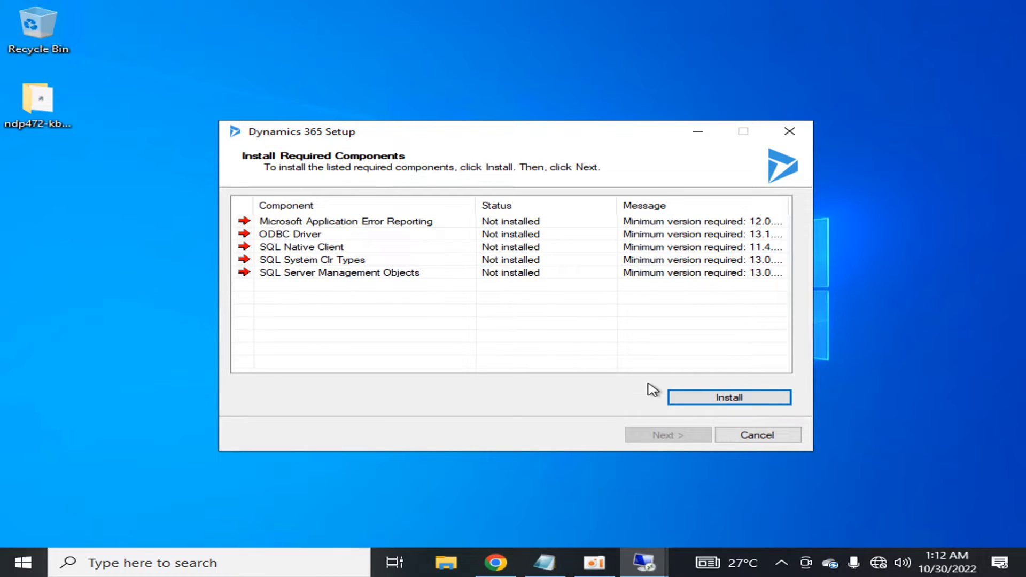
- Install all five missing required components, then advance once each shows Installed
click(695, 397)
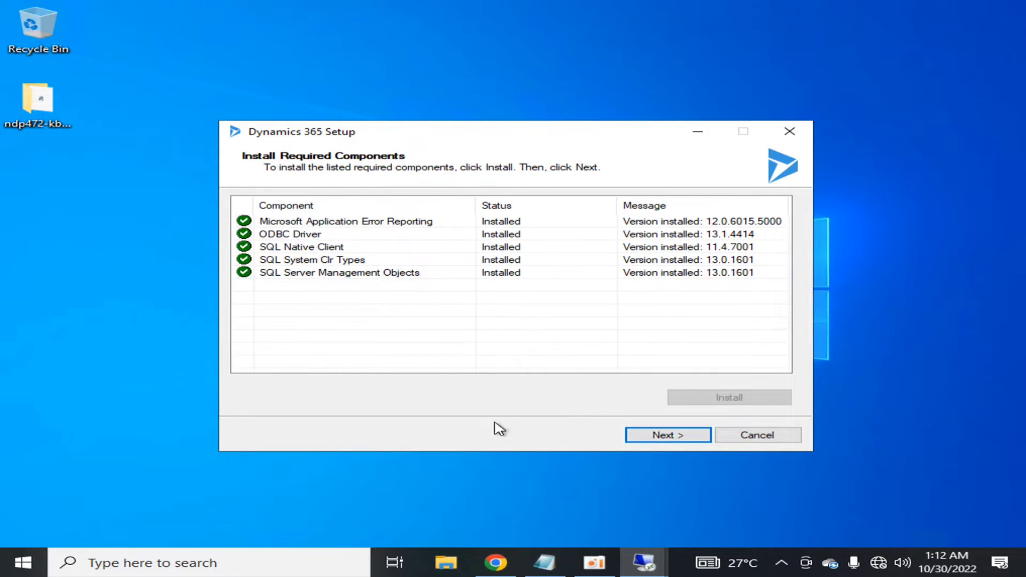
click(633, 441)
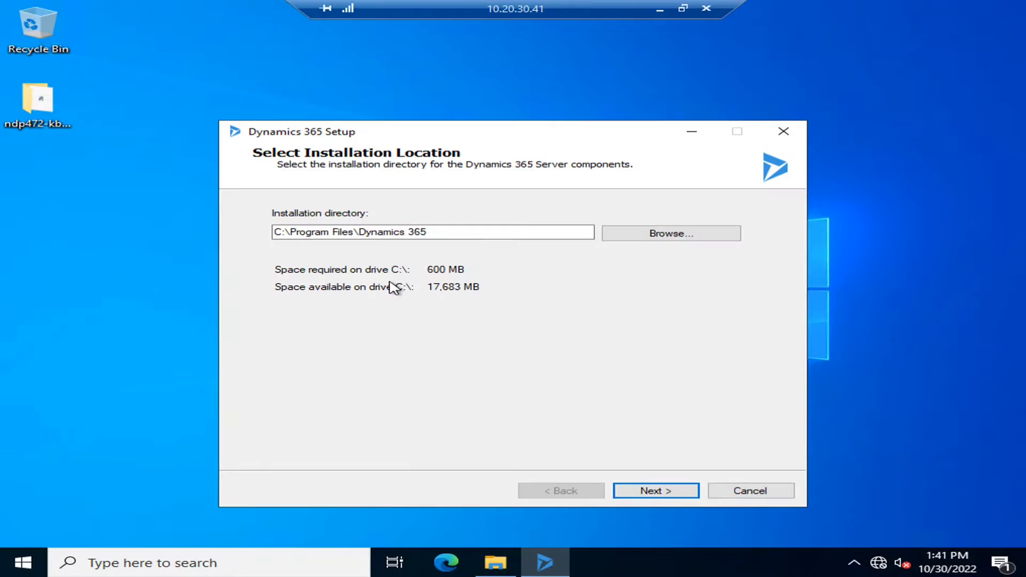
- Check the free space on drive E: in File Explorer
click(494, 570)
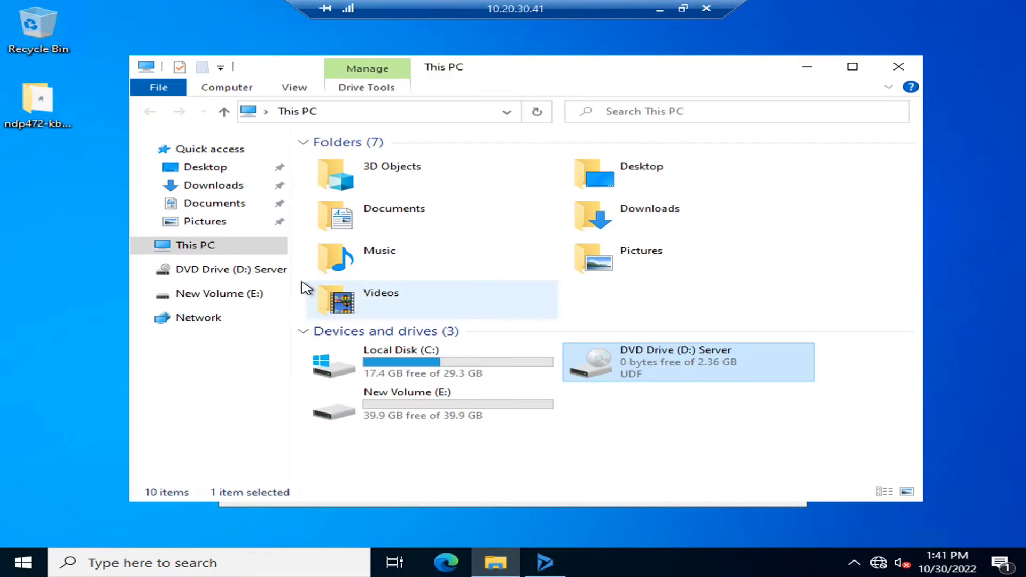
click(309, 420)
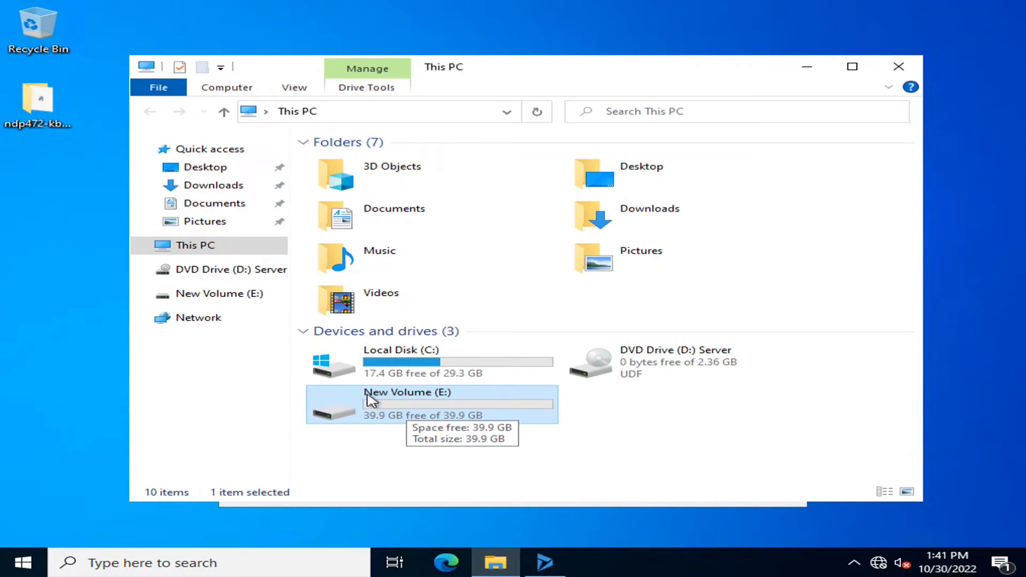
click(808, 67)
- Change the installation directory from C:\Program Files\Dynamics 365 to E:\Dynamics 365
click(278, 232)
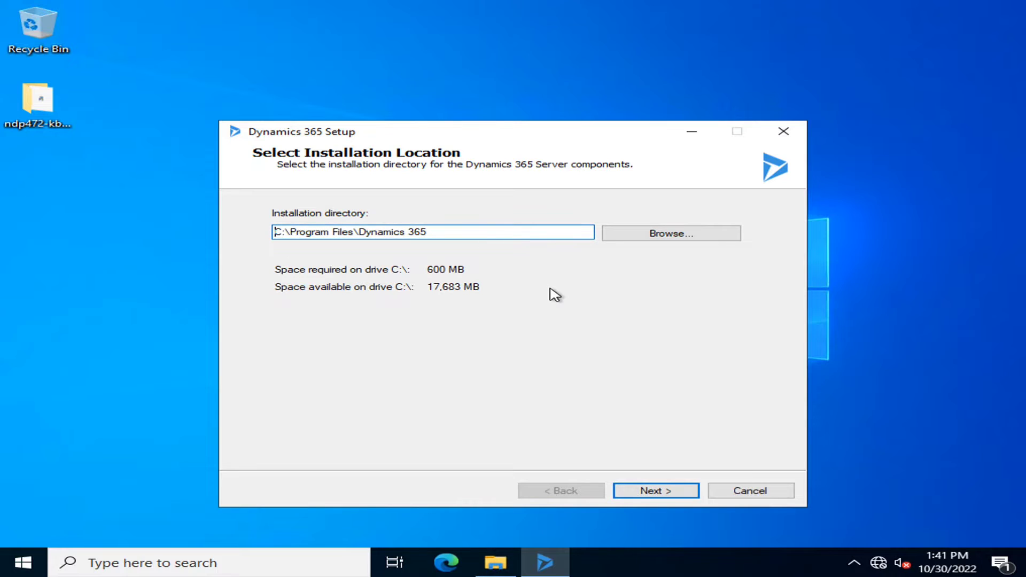
key(BackSpace)
text(E)
key(Right)
key(Delete)
key(Delete)
key(Delete)
key(Delete)
key(Delete)
key(Delete)
key(Delete)
key(Delete)
key(Delete)
key(Delete)
key(Delete)
key(Delete)
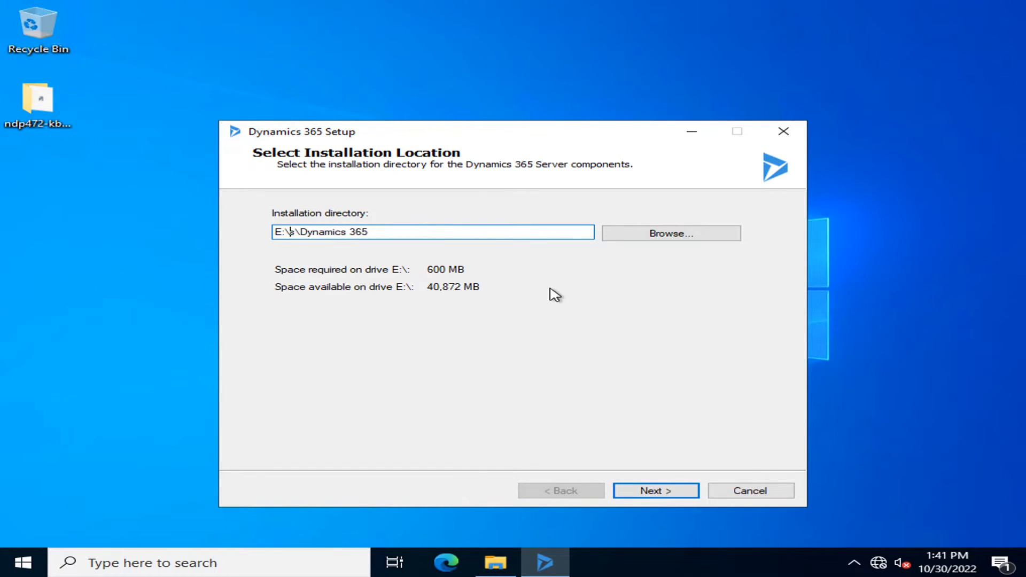
key(Delete)
key(Delete)
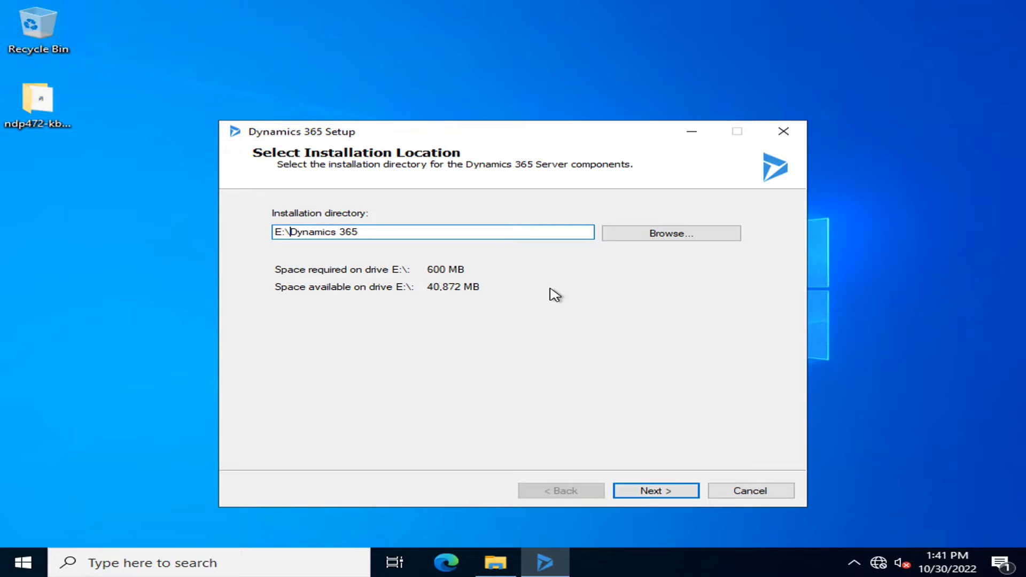
click(676, 497)
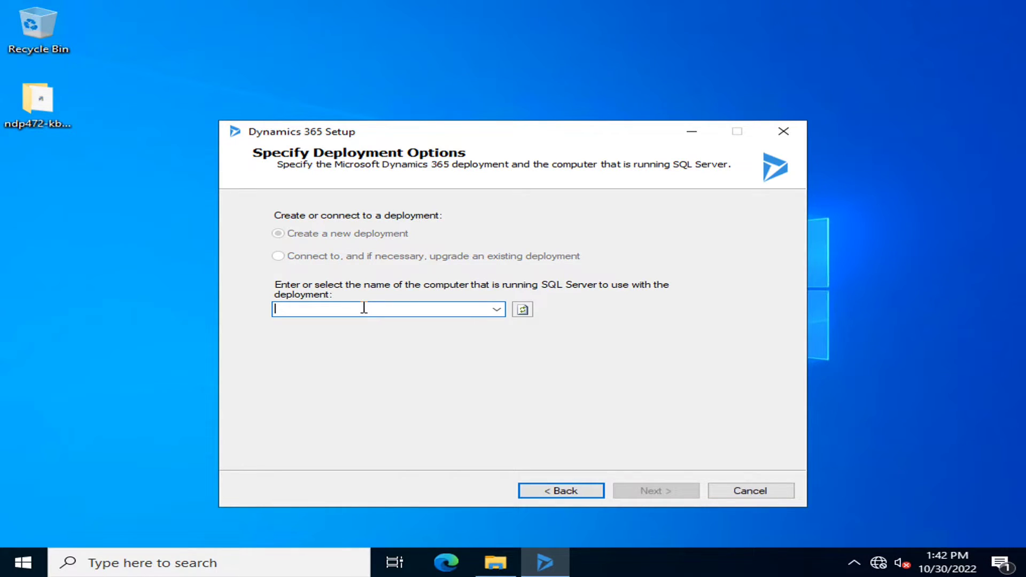
- Choose Create a new deployment with CRMDB as the SQL Server
text(CRMDB)
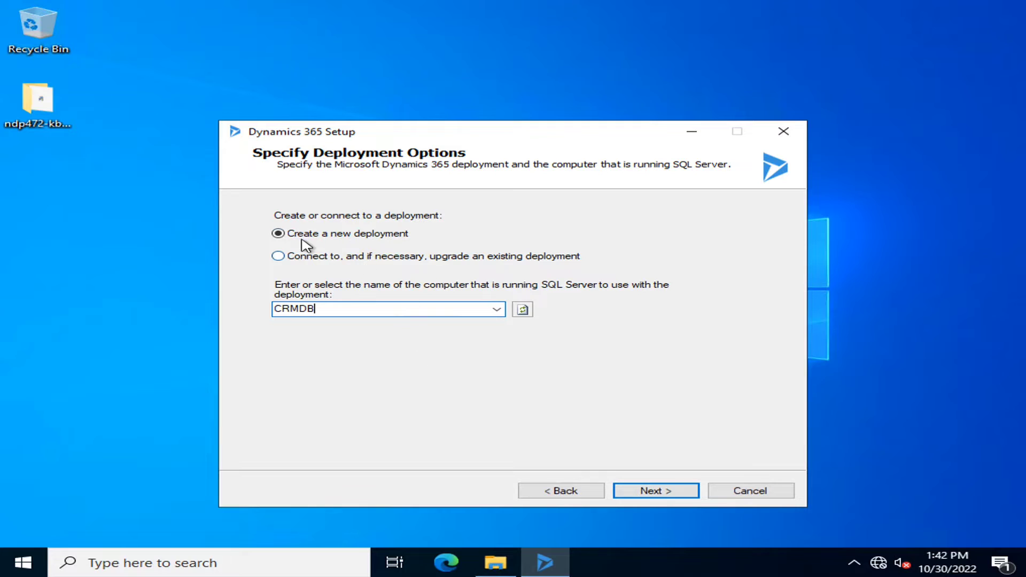
click(520, 314)
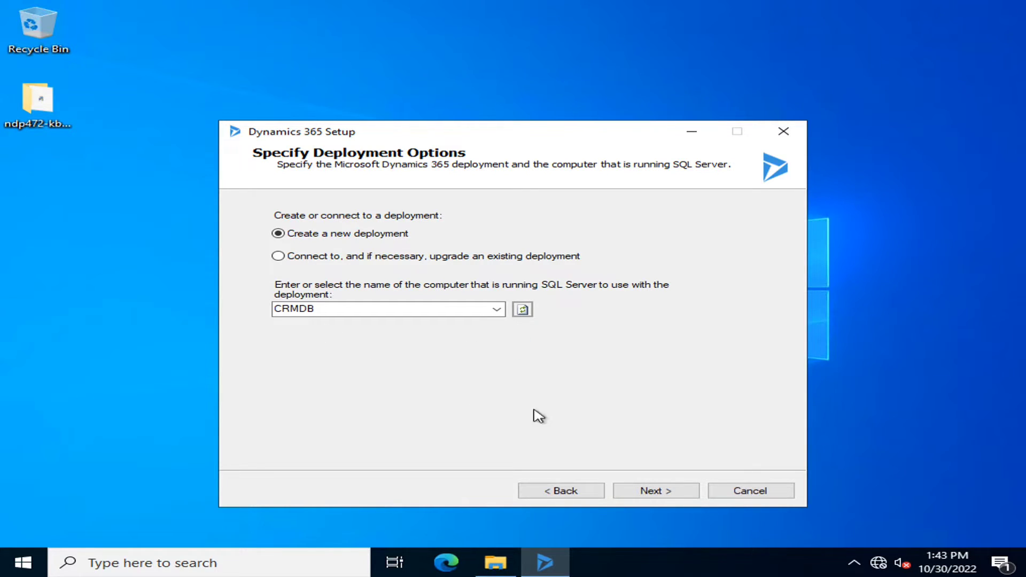
click(649, 494)
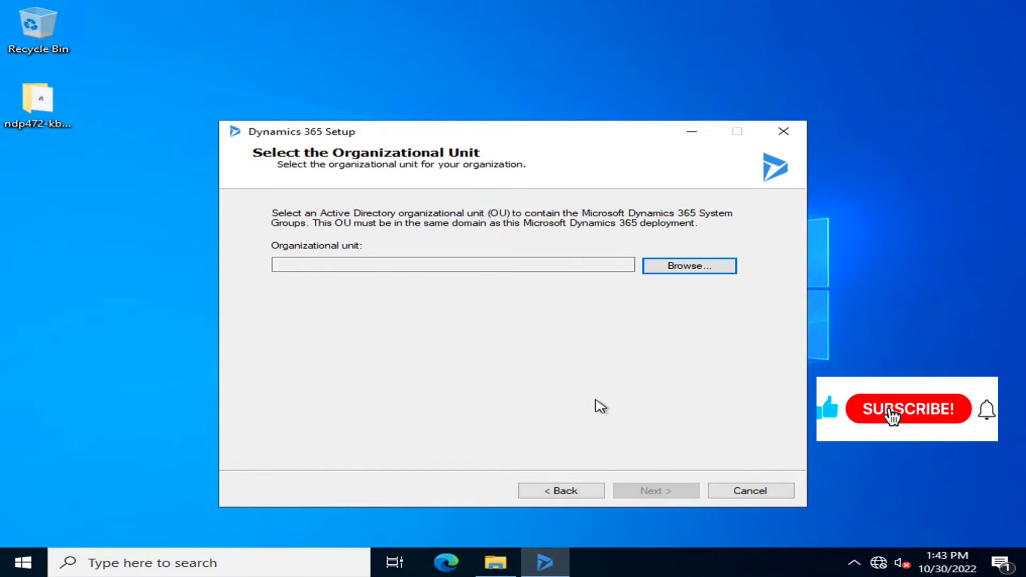
- Set the organizational unit to the hltf domain (DC=hltf,DC=tech)
click(677, 271)
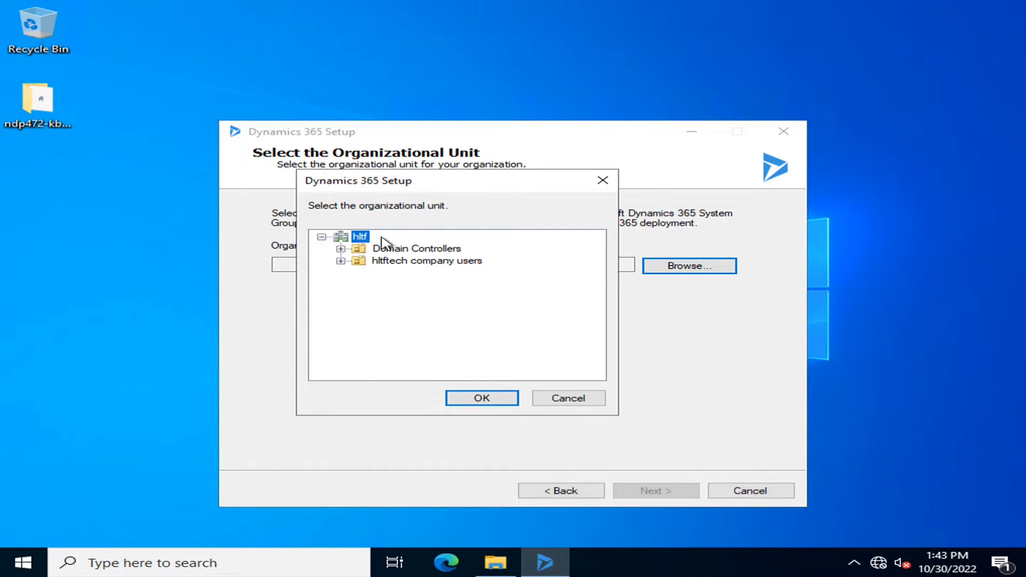
click(477, 400)
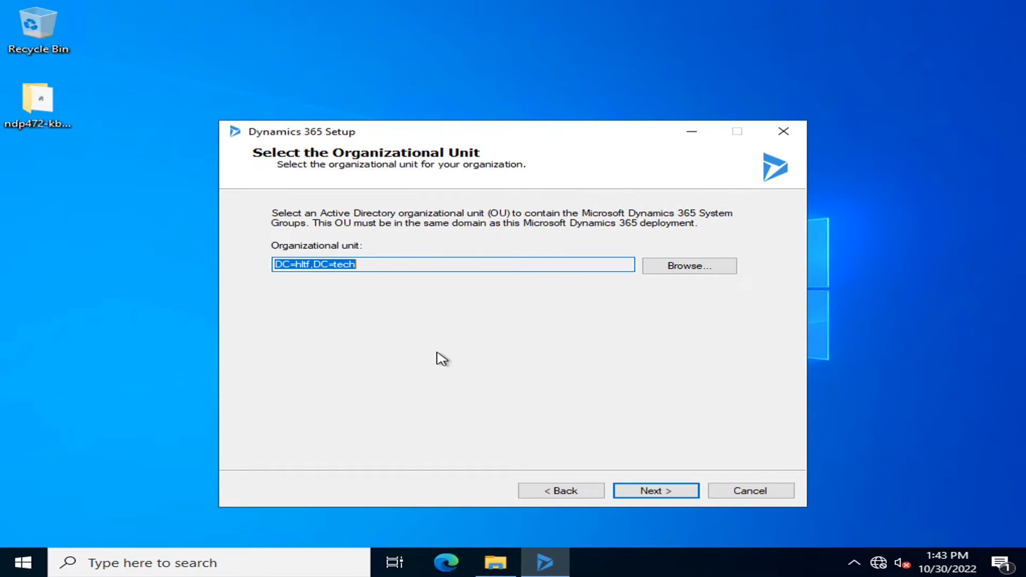
click(616, 489)
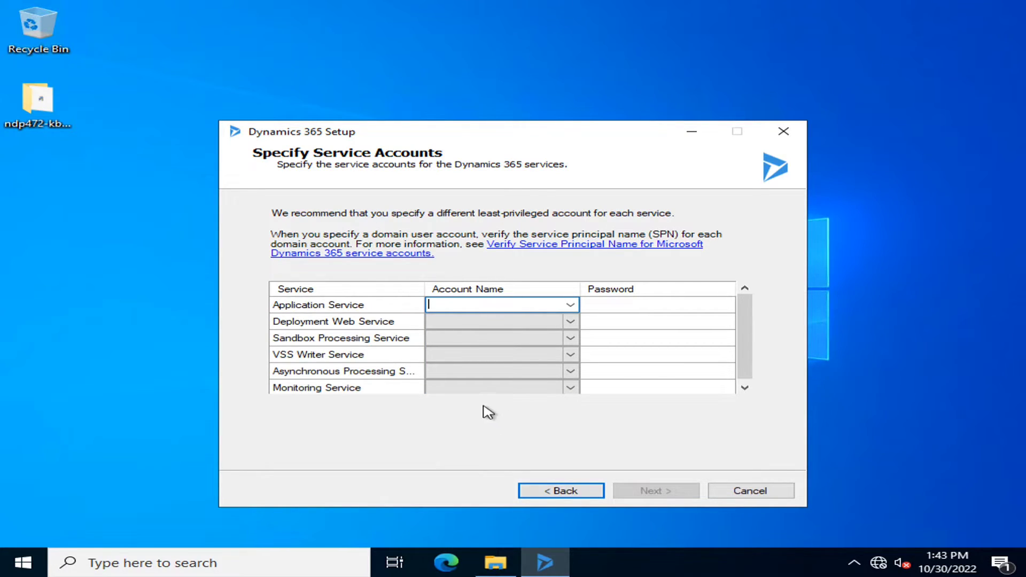
scroll(360, 300, down, 1)
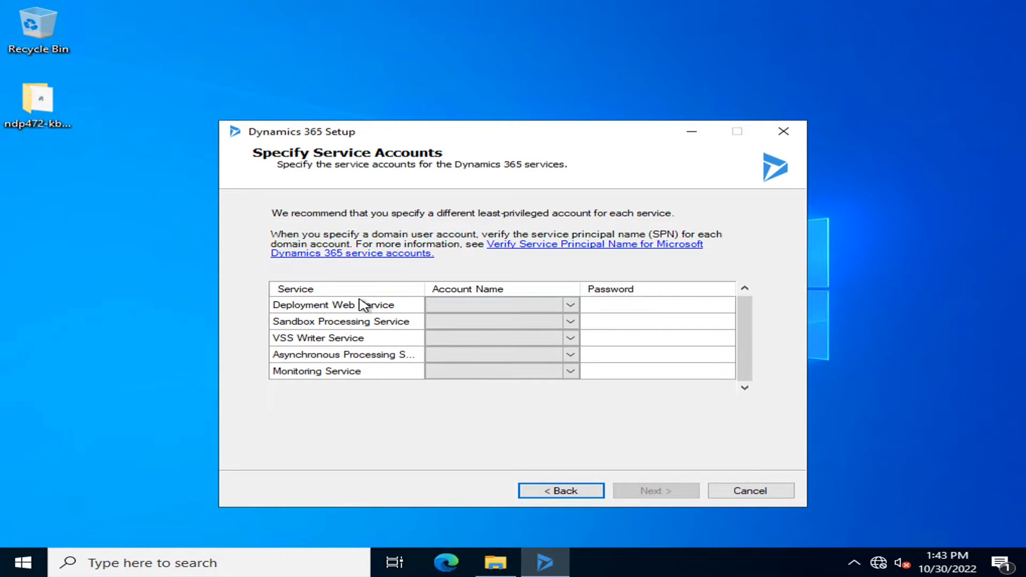
scroll(367, 360, up, 1)
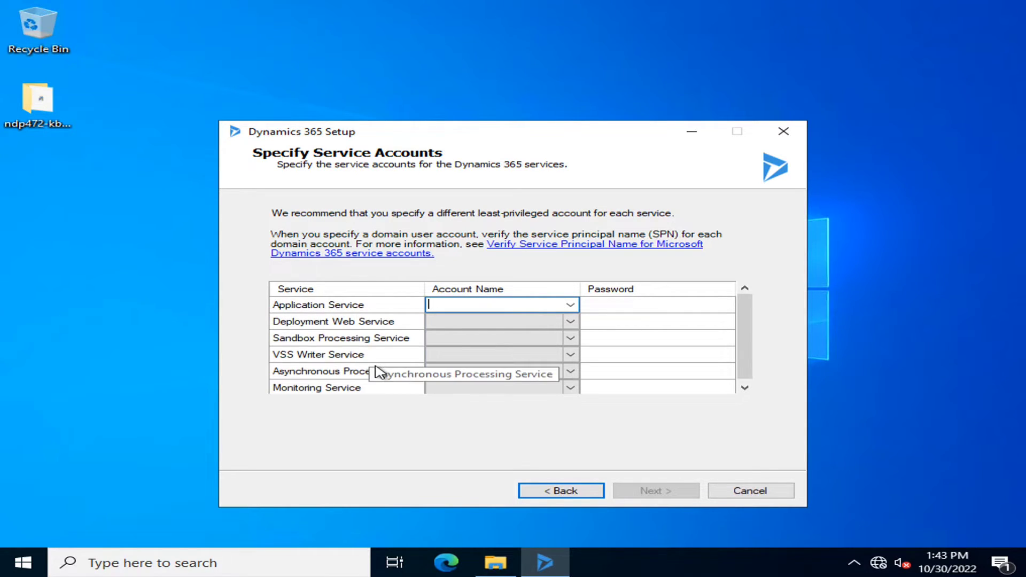
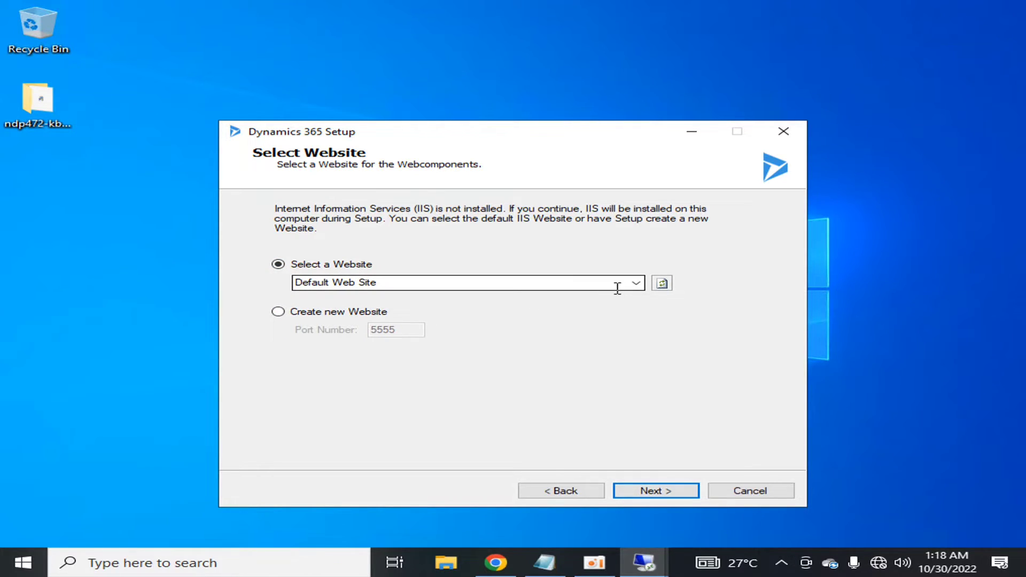
- Choose Create new Website on port 5555 for the web components instead of an existing site
click(636, 286)
click(619, 321)
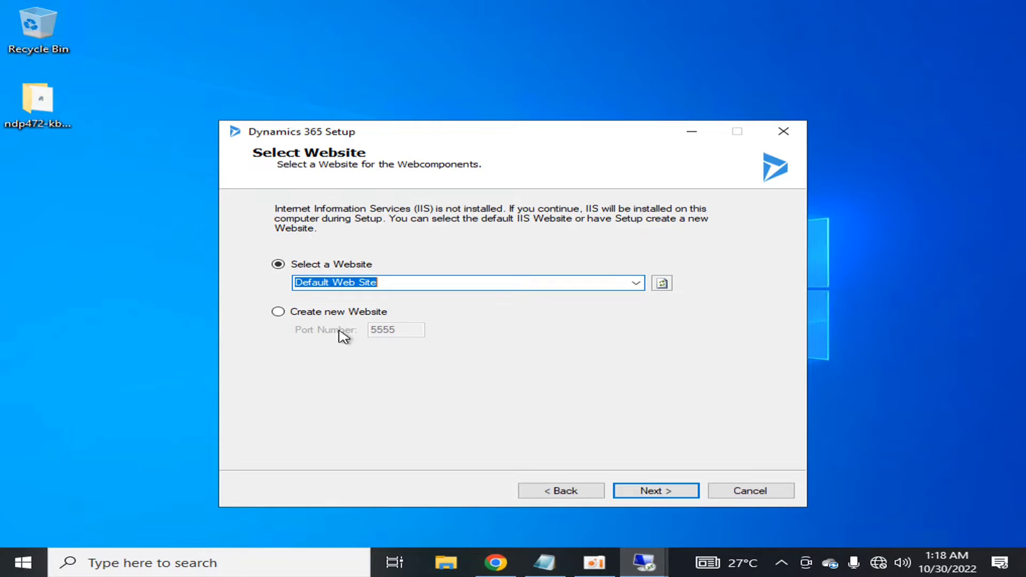
click(278, 312)
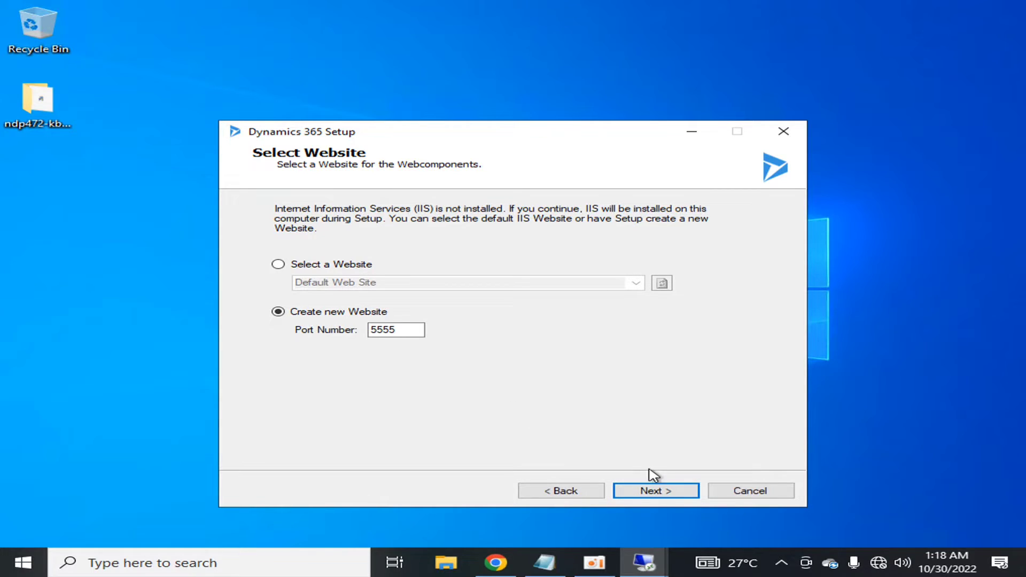
click(652, 491)
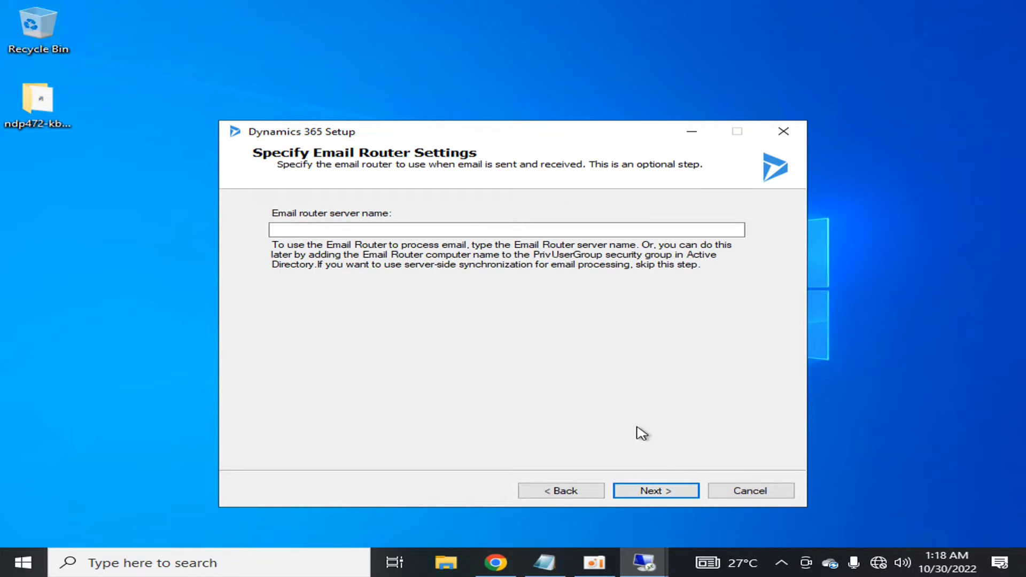
- Skip the email router and name the database hltfcrm, keeping Latin1_General_CI_AI collation
click(652, 491)
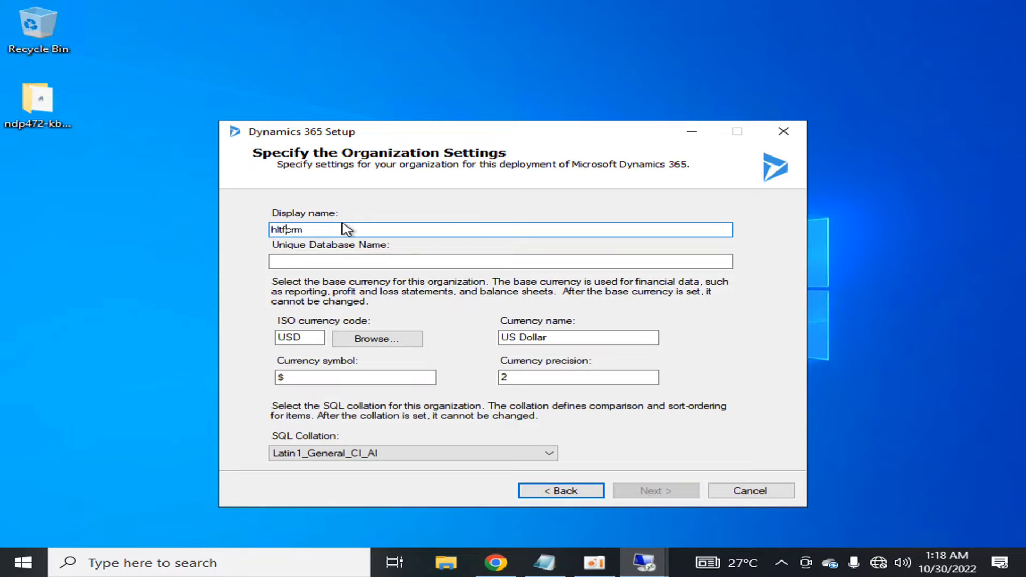
click(363, 260)
text(hltfcrm)
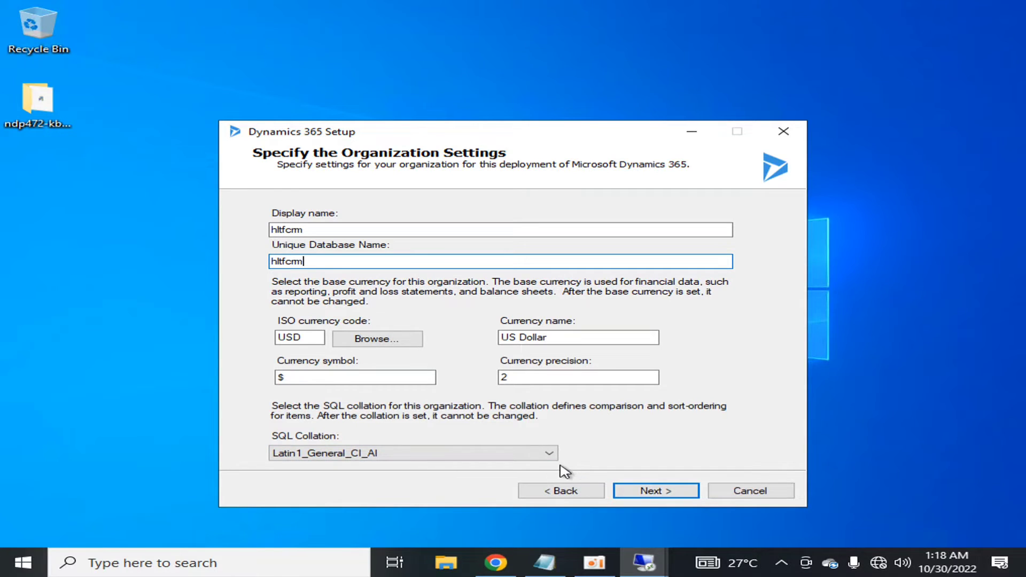
click(545, 454)
click(542, 455)
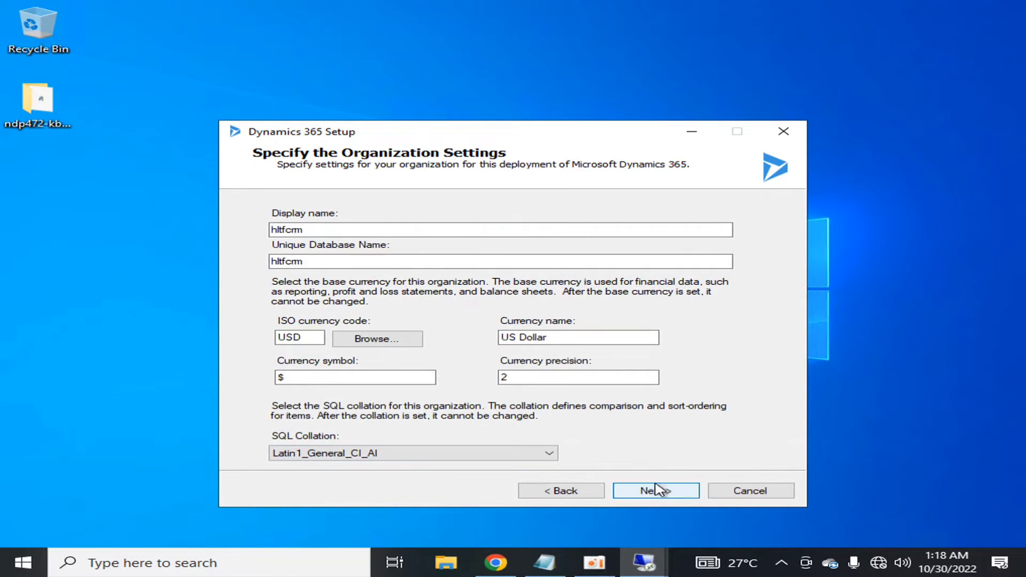
click(656, 490)
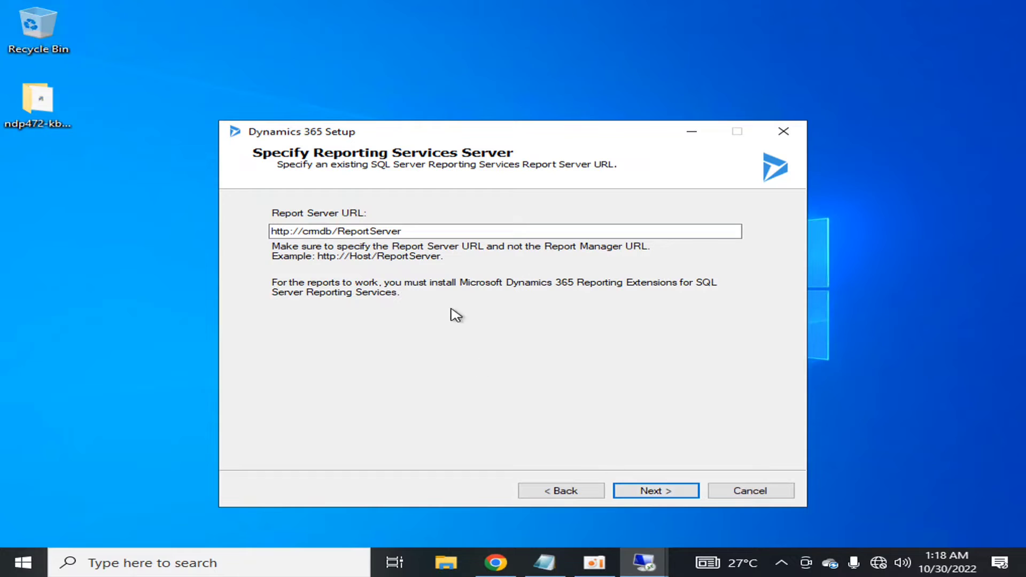
drag(407, 229, 241, 251)
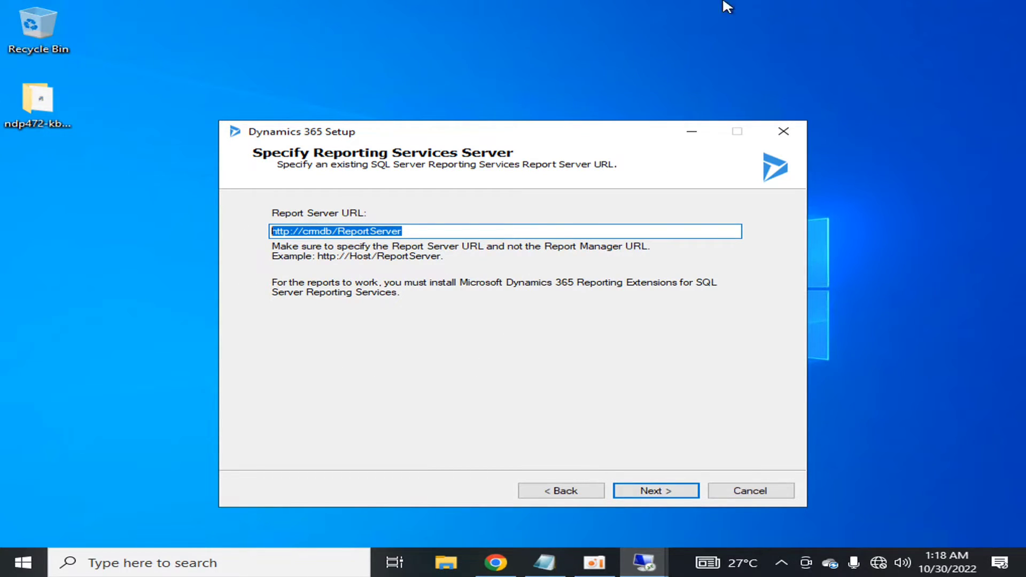
mouse_move(663, 8)
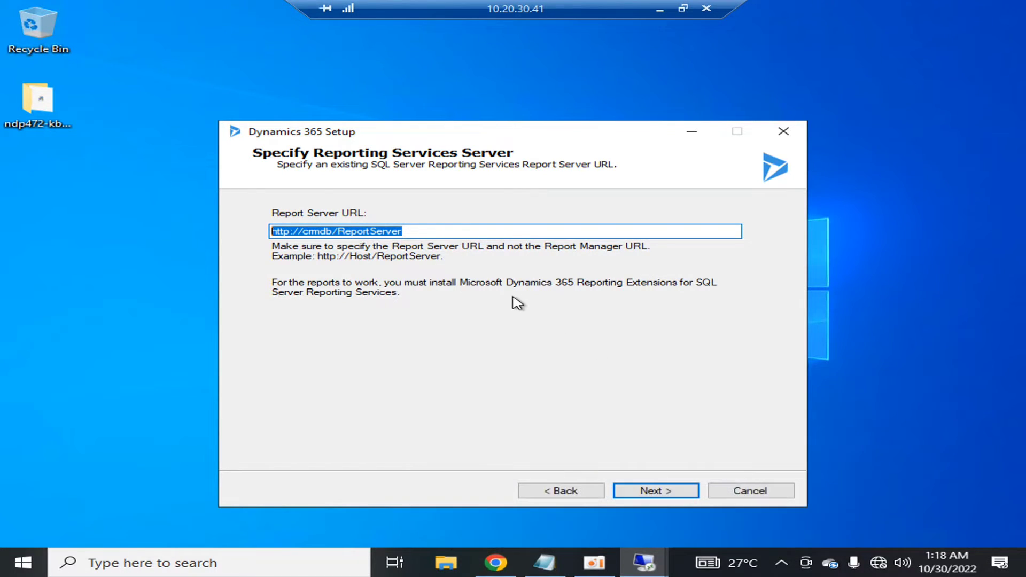
click(657, 494)
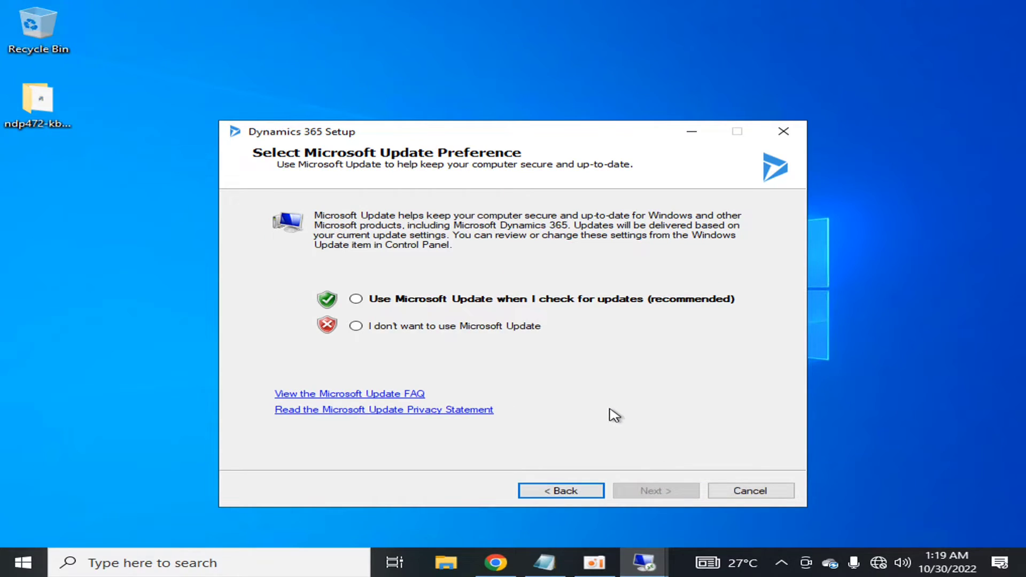
click(422, 326)
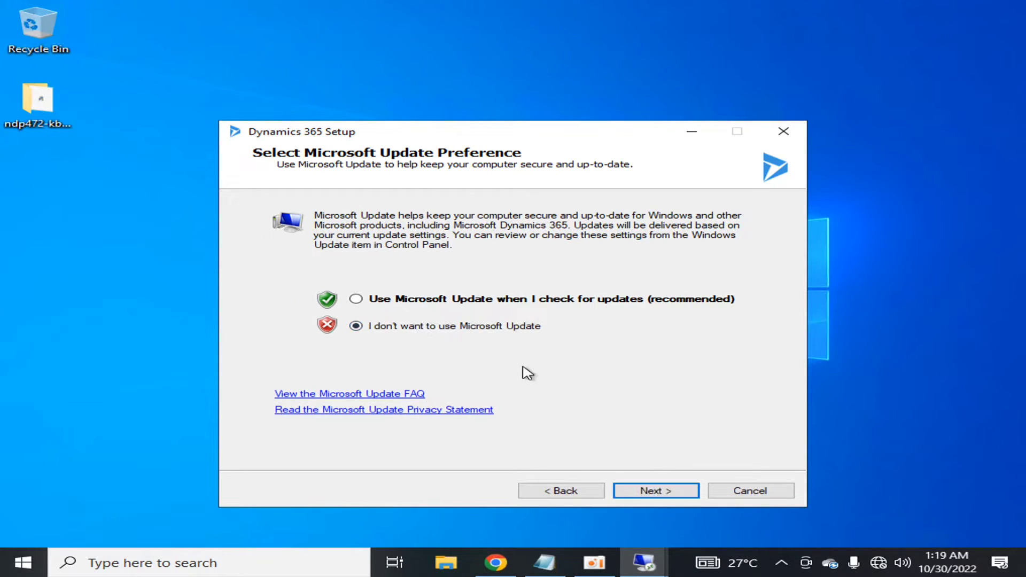
click(658, 491)
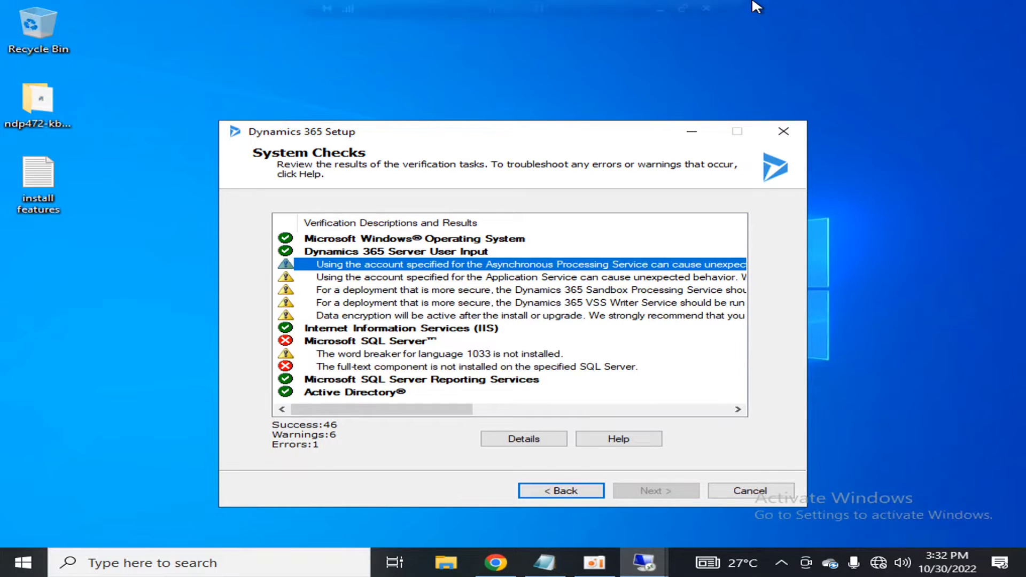
- On the 10.20.30.40 session, run SQL Server 2019 setup from DVD Drive (D:) and approve UAC
click(663, 9)
mouse_move(641, 573)
click(855, 489)
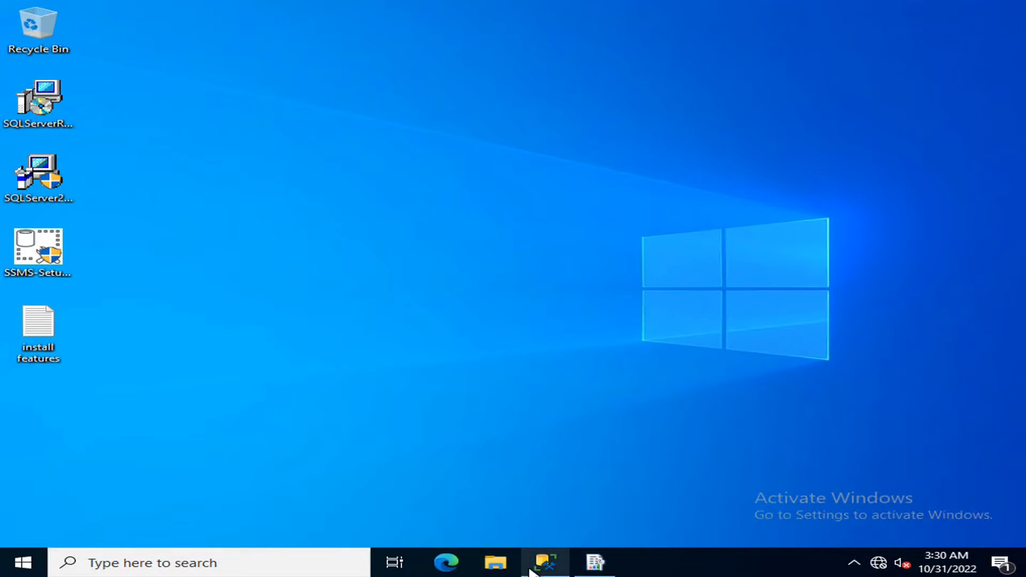
click(495, 562)
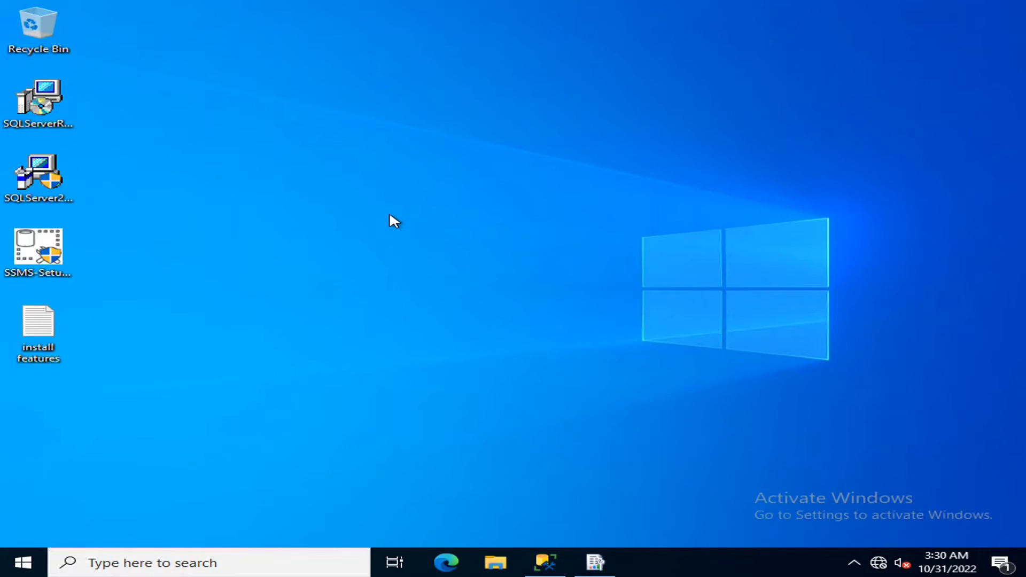
click(200, 247)
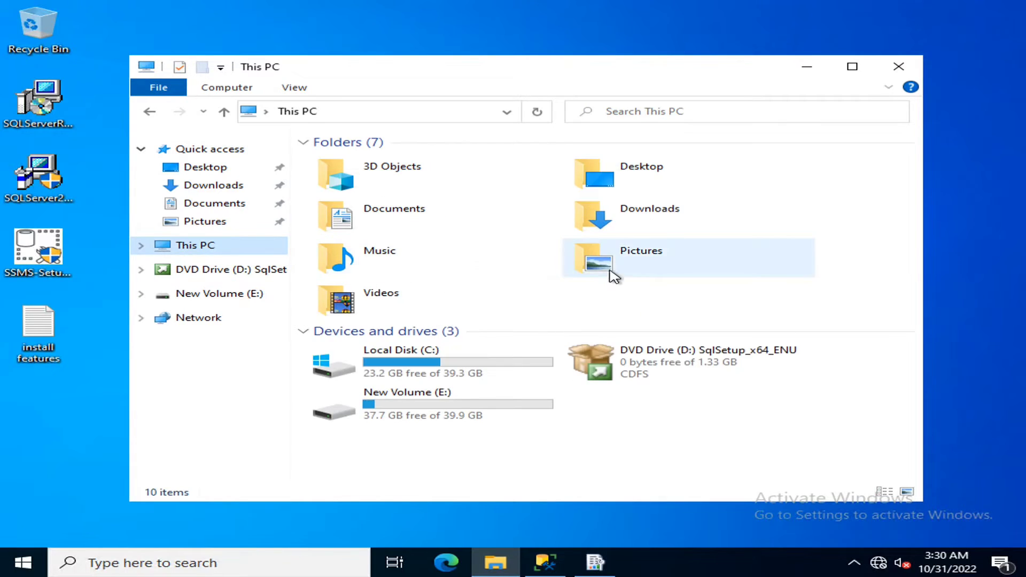
double_click(620, 353)
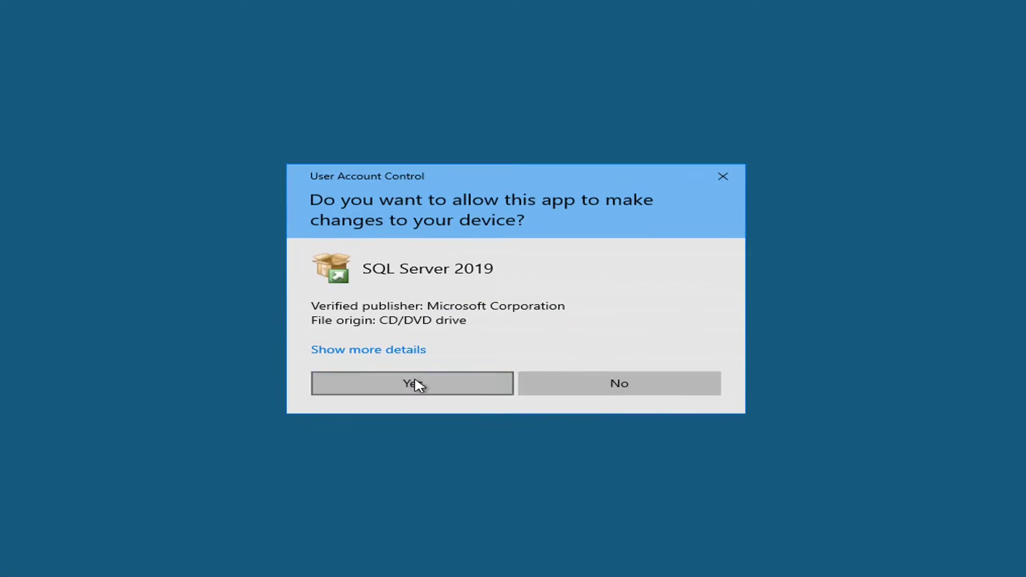
click(419, 385)
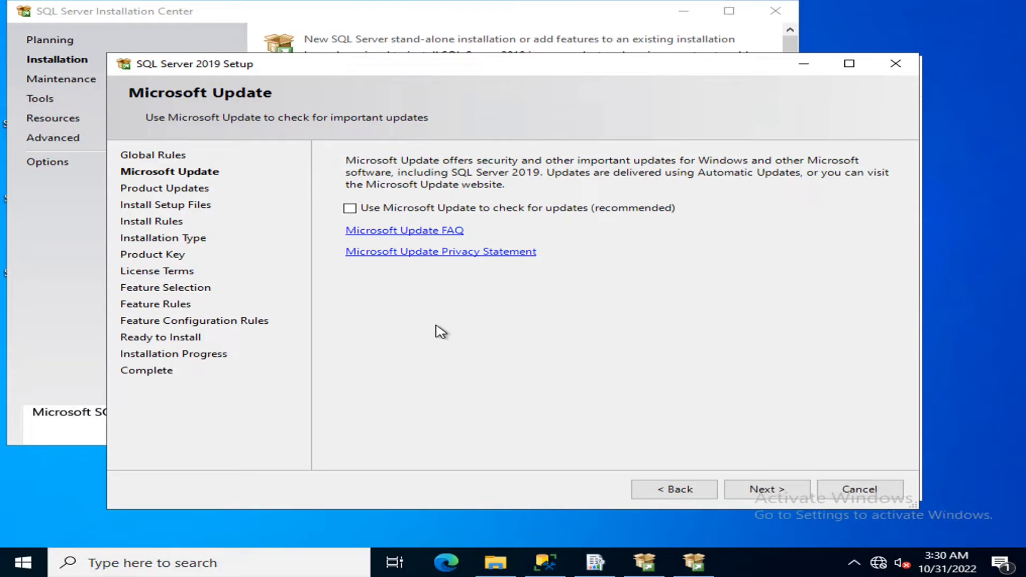
- Choose to add Full-Text and Semantic Extractions for Search to the existing MSSQLSERVER instance
click(767, 489)
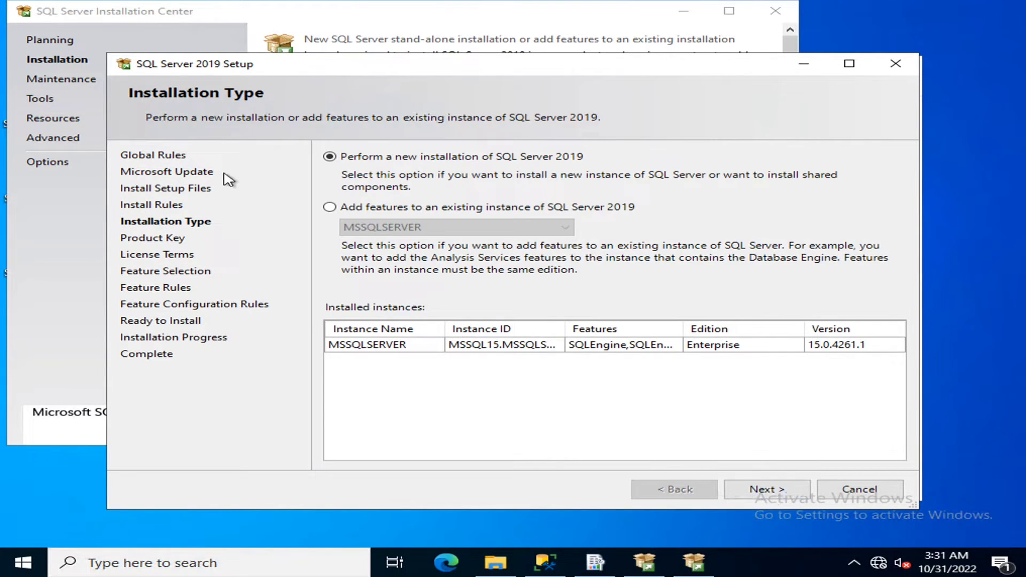
click(330, 207)
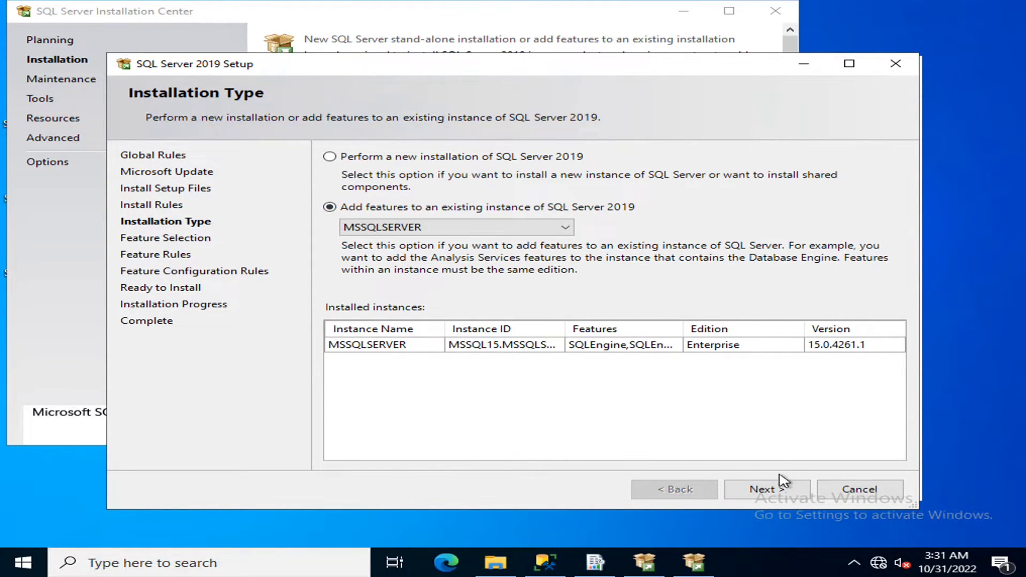
click(774, 490)
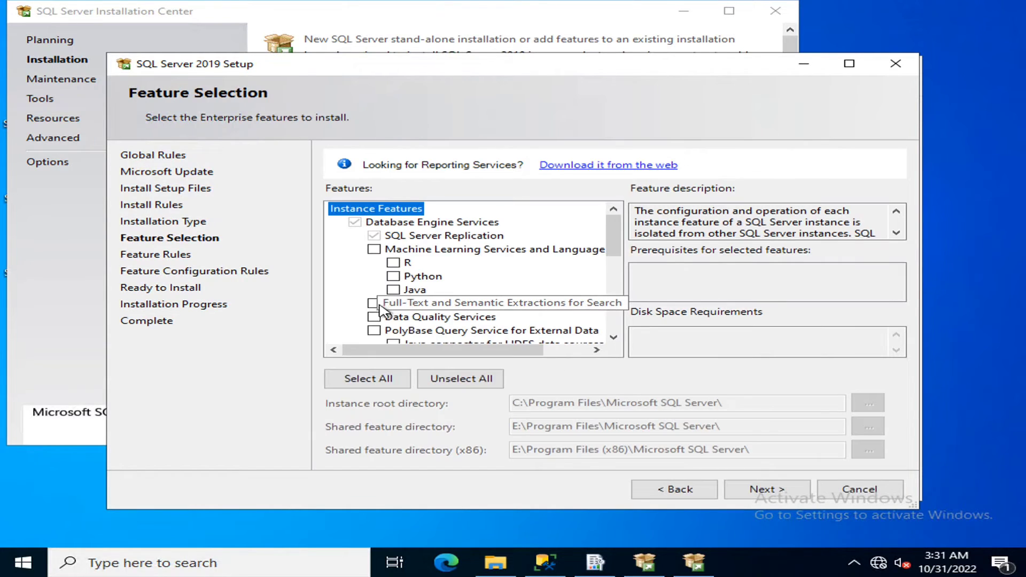
click(373, 304)
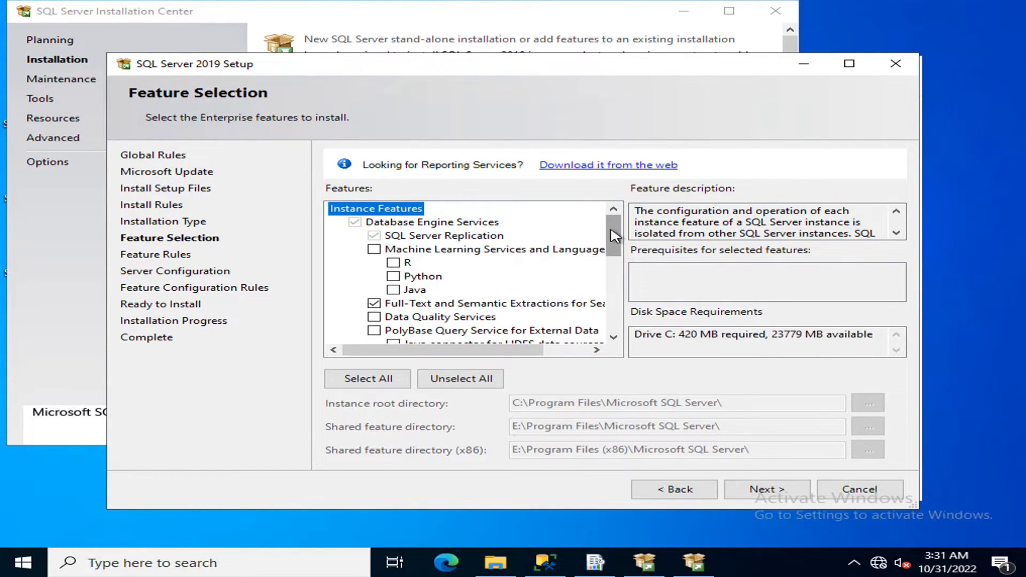
mouse_move(614, 236)
mouse_down()
mouse_move(626, 325)
mouse_move(611, 240)
mouse_up()
- Pass the feature rules, install the Full-Text feature, and close SQL Server setup
click(745, 487)
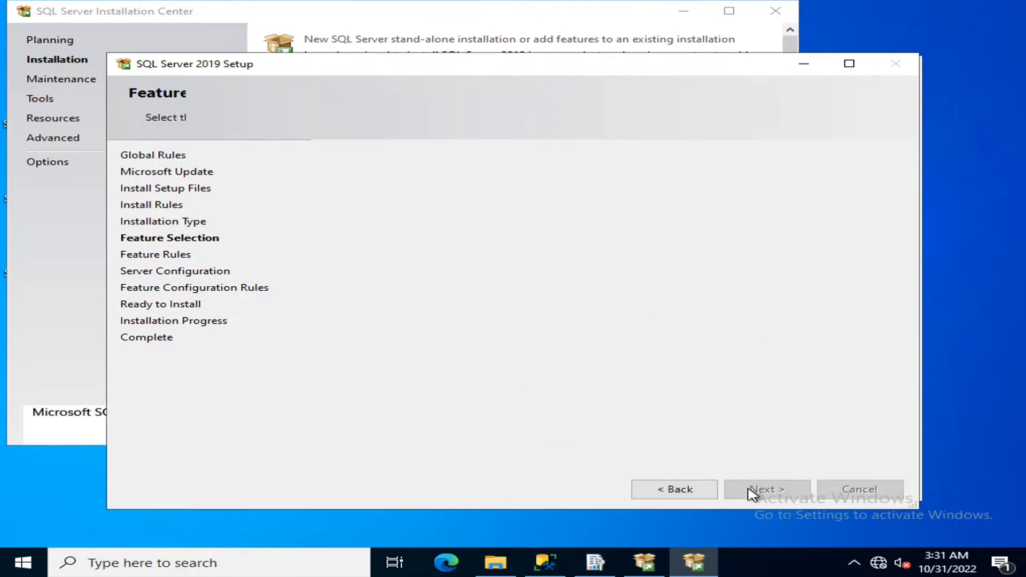
click(675, 489)
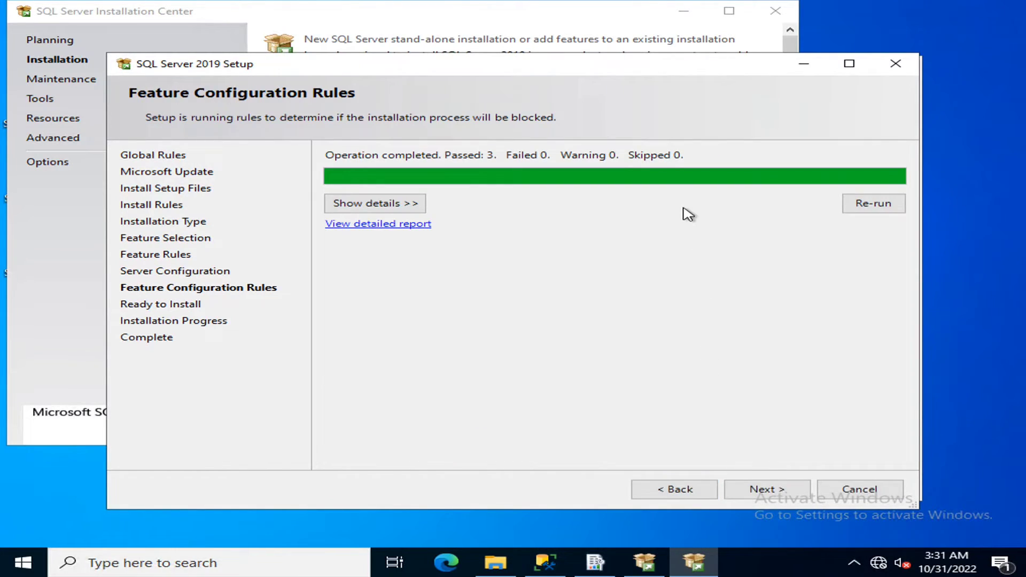
click(750, 491)
click(749, 492)
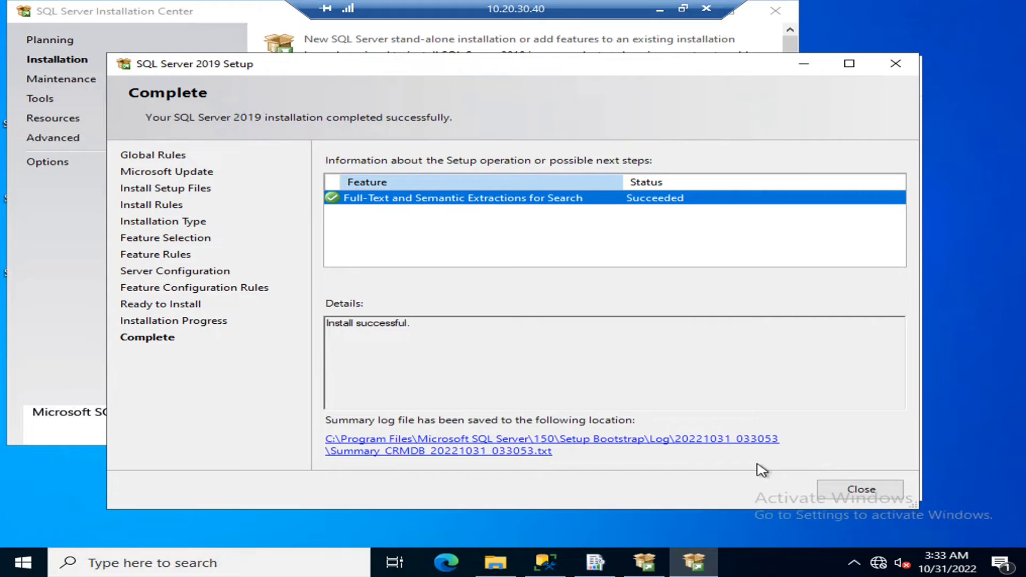
click(831, 496)
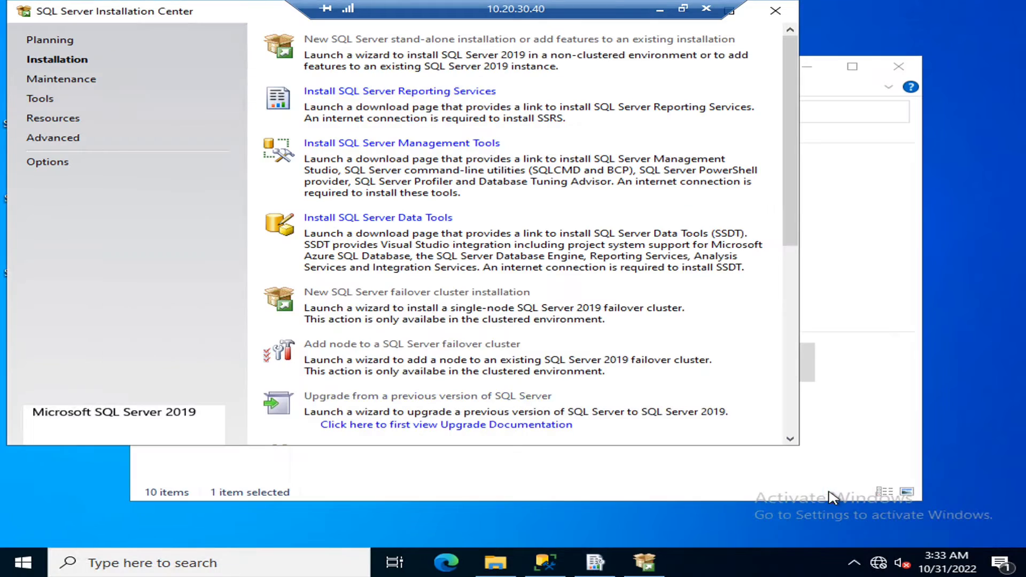
- Close the SQL Server windows and rerun Dynamics 365 system checks on the 10.20.30.41 session
click(776, 11)
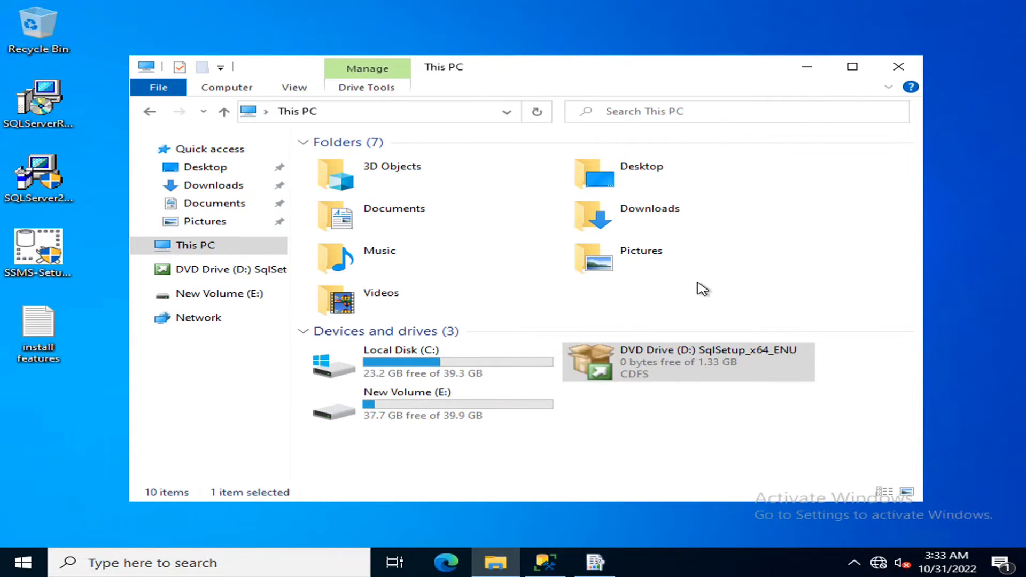
click(895, 71)
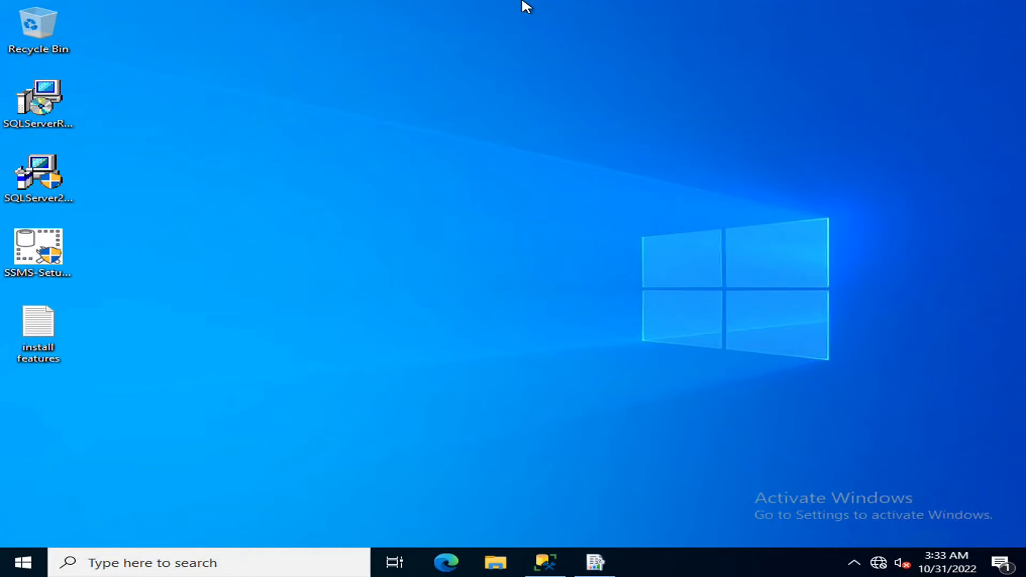
click(659, 8)
mouse_move(643, 562)
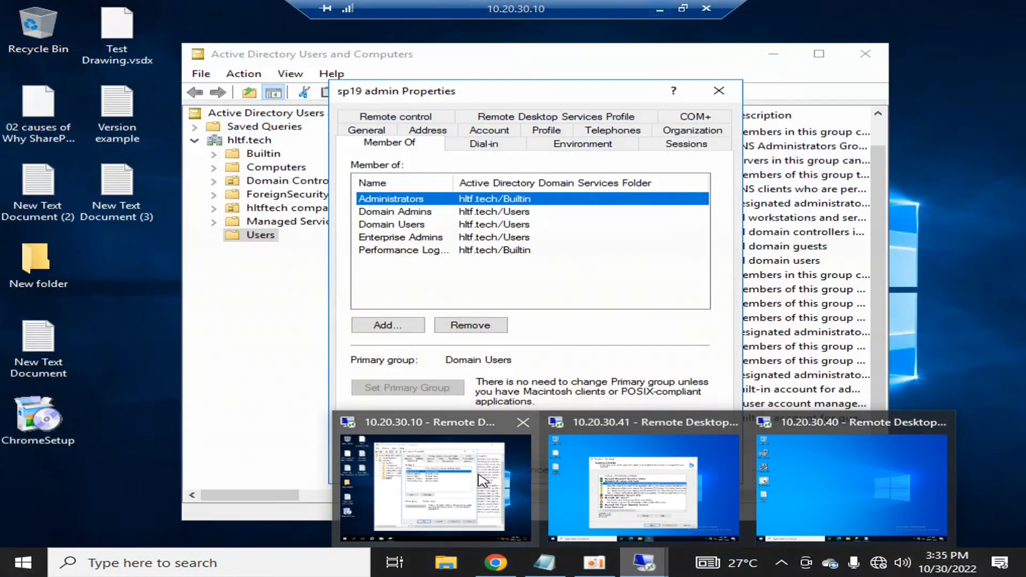
click(643, 487)
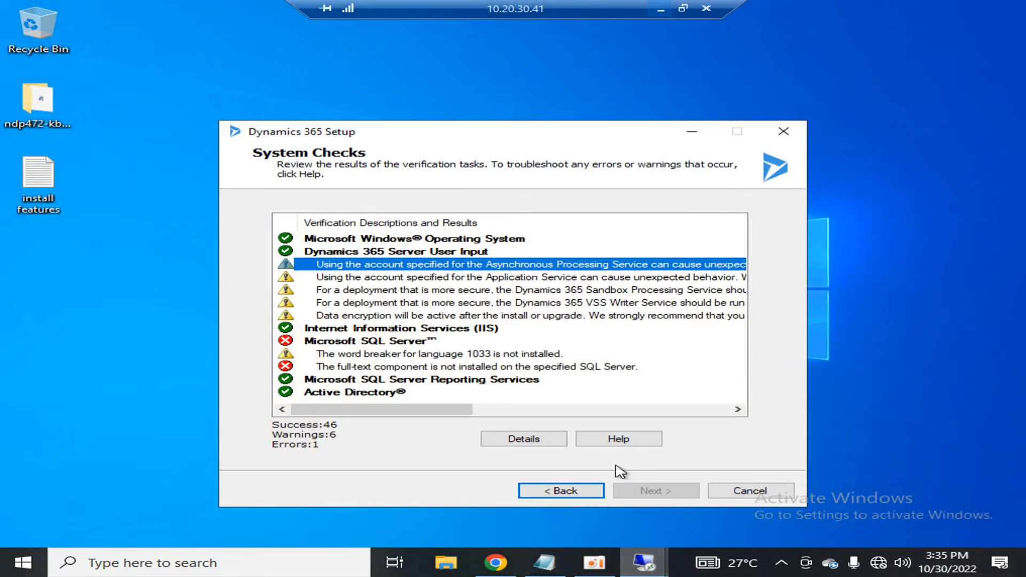
click(654, 355)
click(559, 489)
click(659, 490)
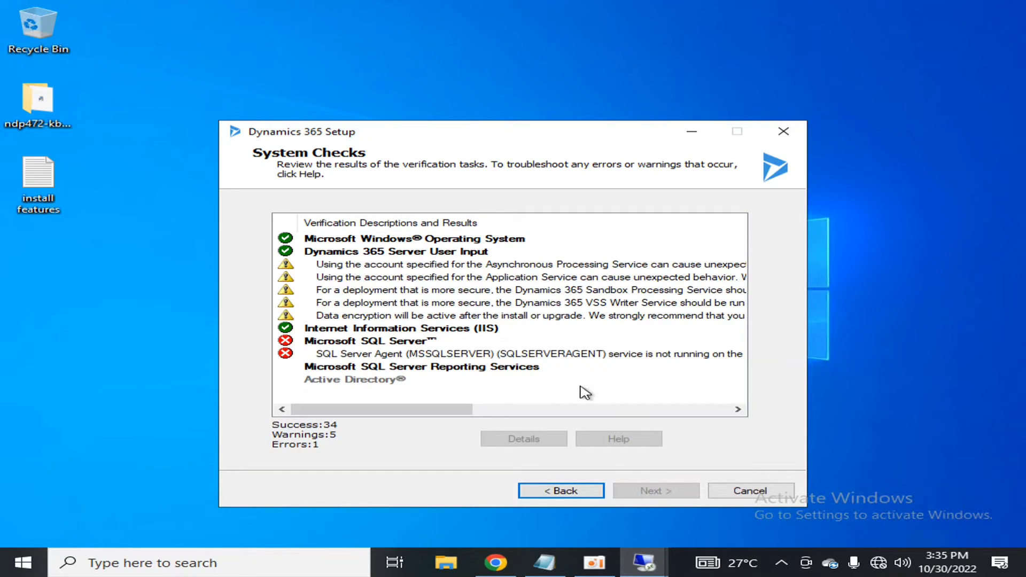
drag(428, 411, 414, 430)
- Return to the 10.20.30.40 database server session
click(697, 7)
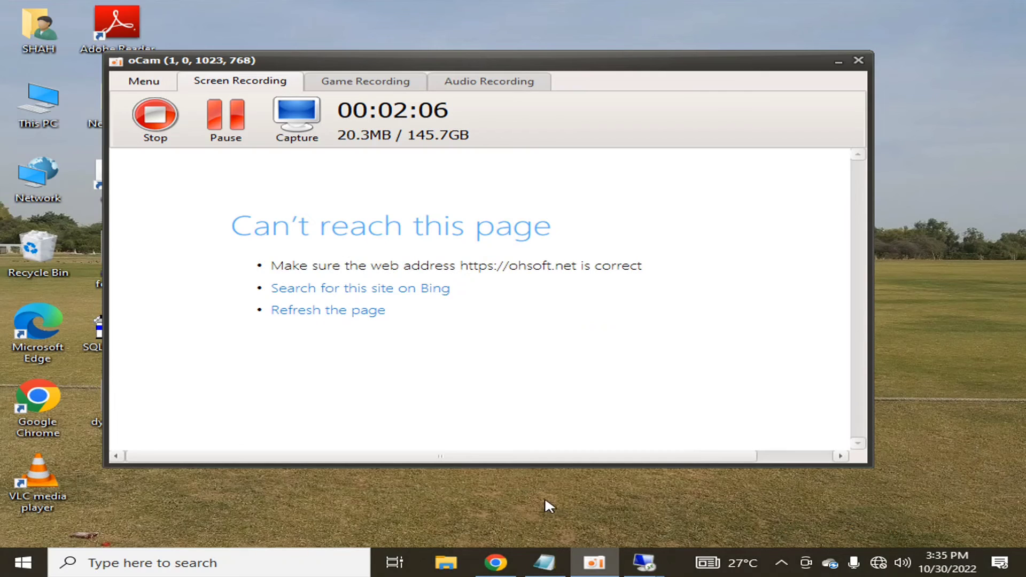
mouse_move(644, 563)
mouse_move(820, 466)
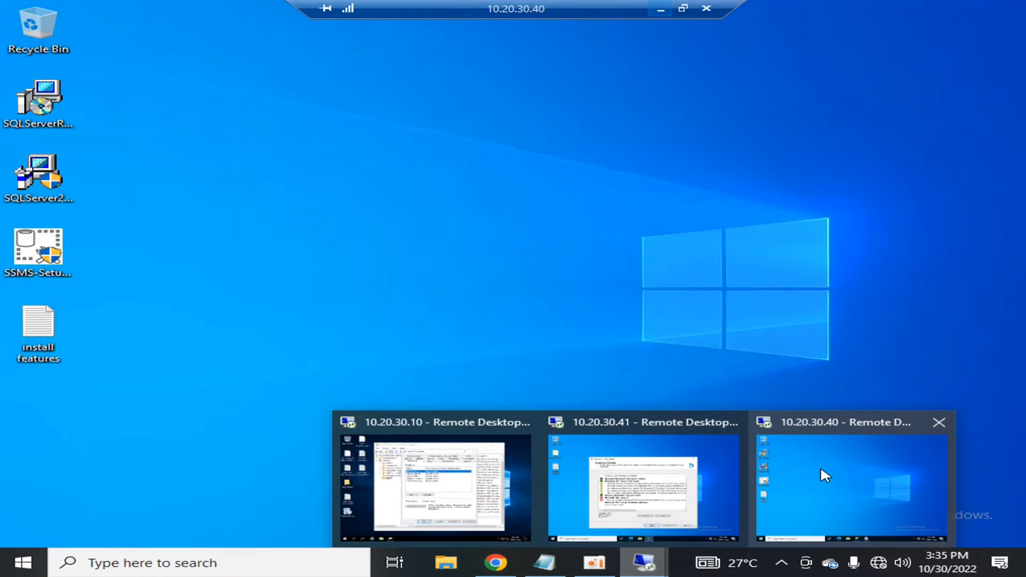
click(821, 469)
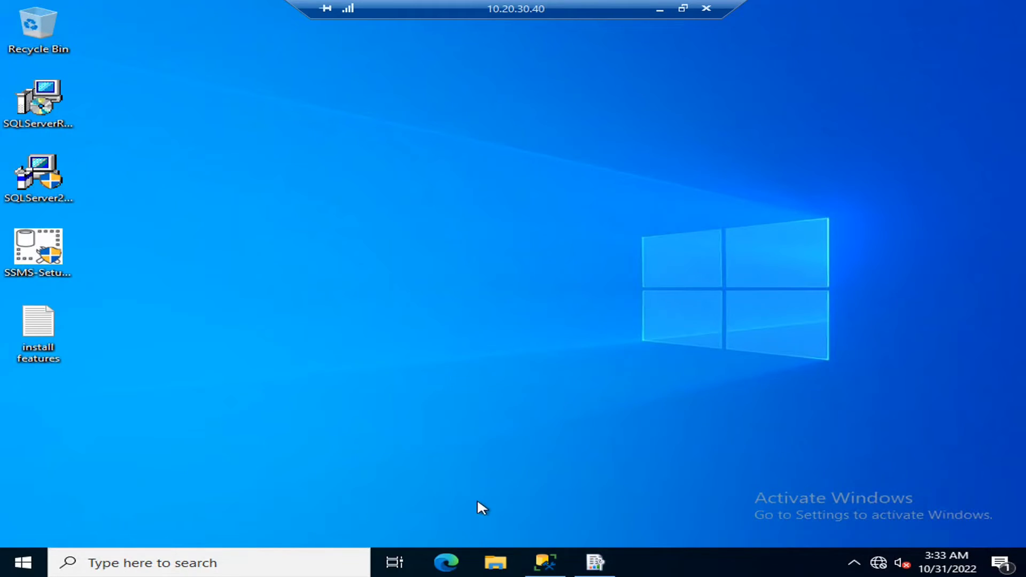
- Start the SQL Server Agent service in Management Studio and refresh Object Explorer
click(545, 562)
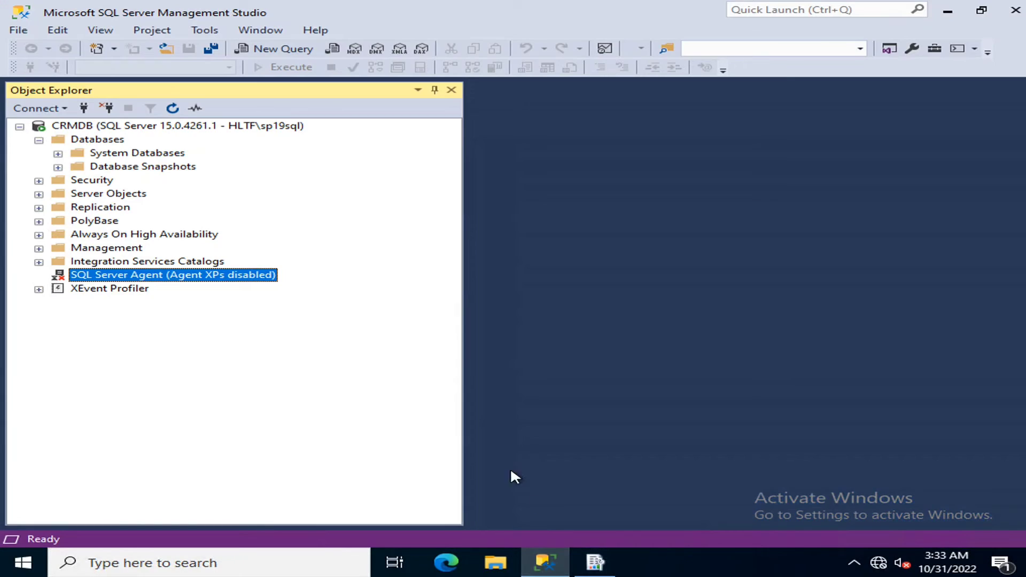
right_click(172, 283)
click(107, 363)
right_click(168, 272)
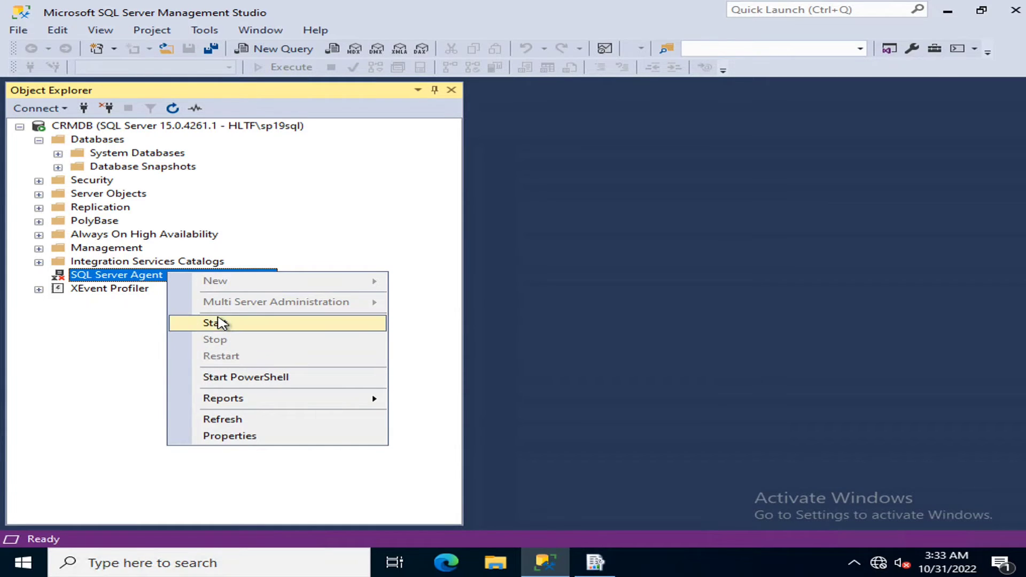
click(219, 322)
click(406, 385)
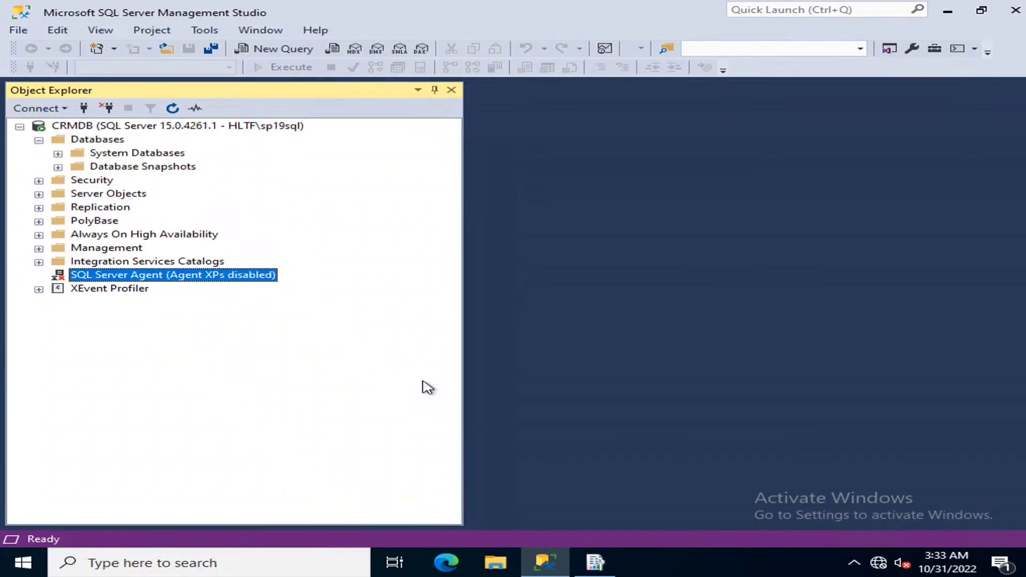
click(457, 82)
click(172, 108)
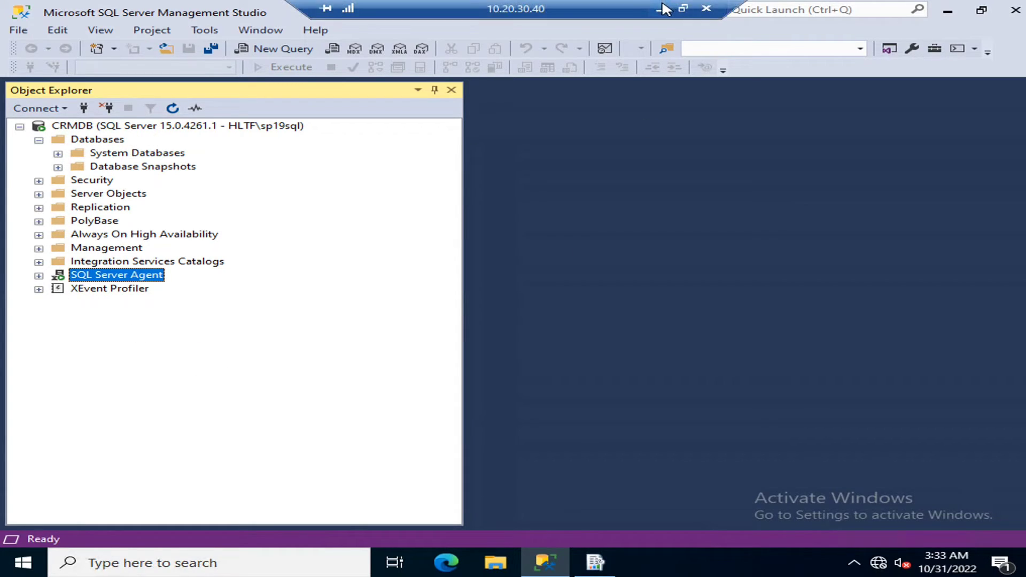
- Switch back to the 10.20.30.41 application server session
click(662, 8)
click(644, 562)
click(636, 481)
- Rerun the system checks, reaching 0 errors, and review the word breaker warning
click(554, 491)
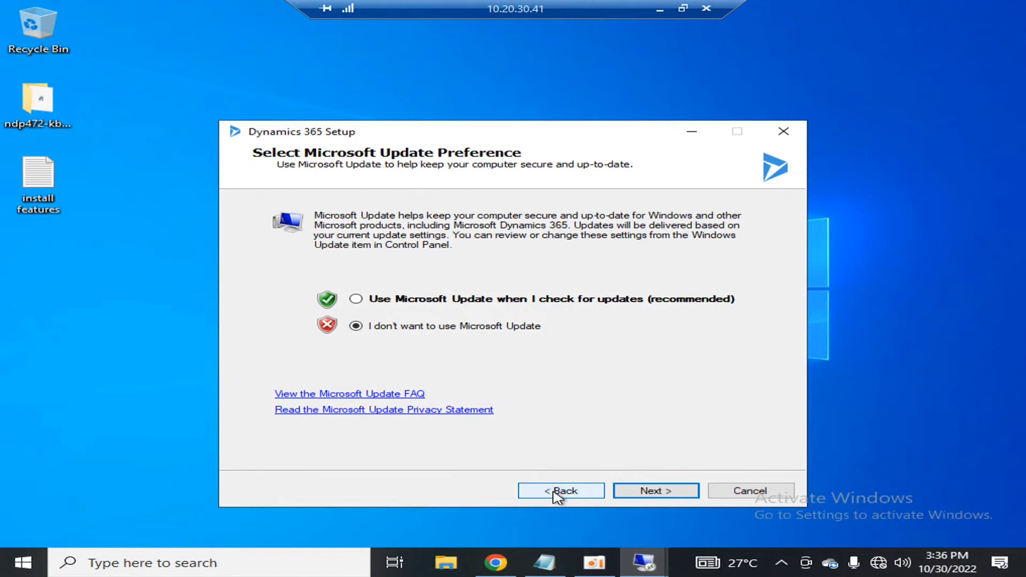
click(642, 490)
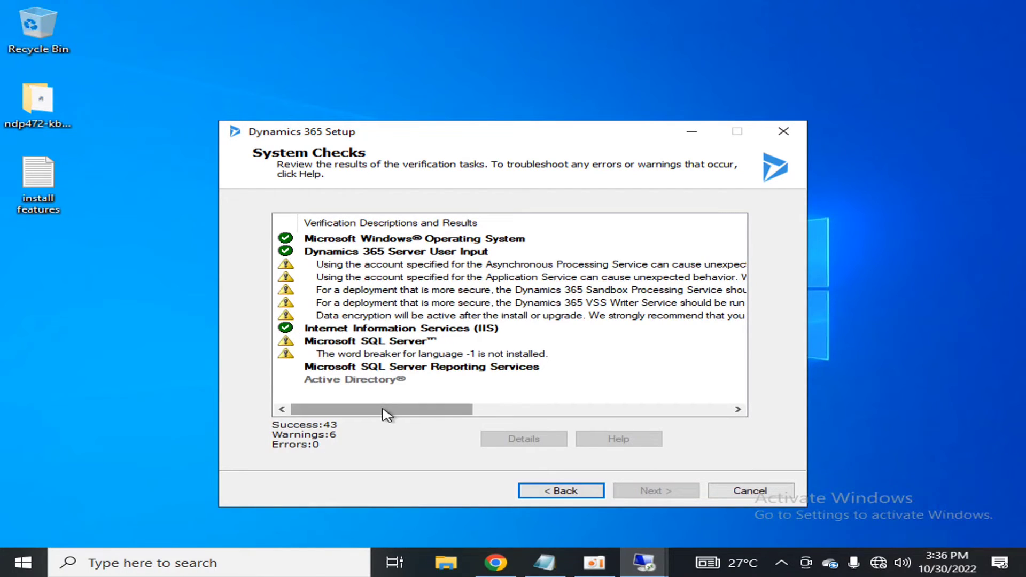
drag(385, 414, 401, 412)
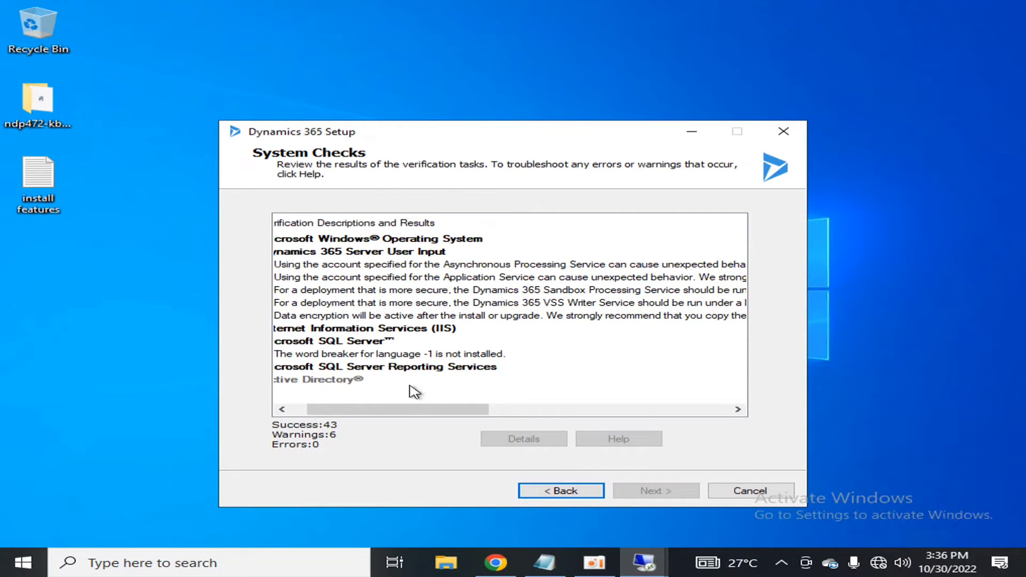
drag(408, 413, 332, 422)
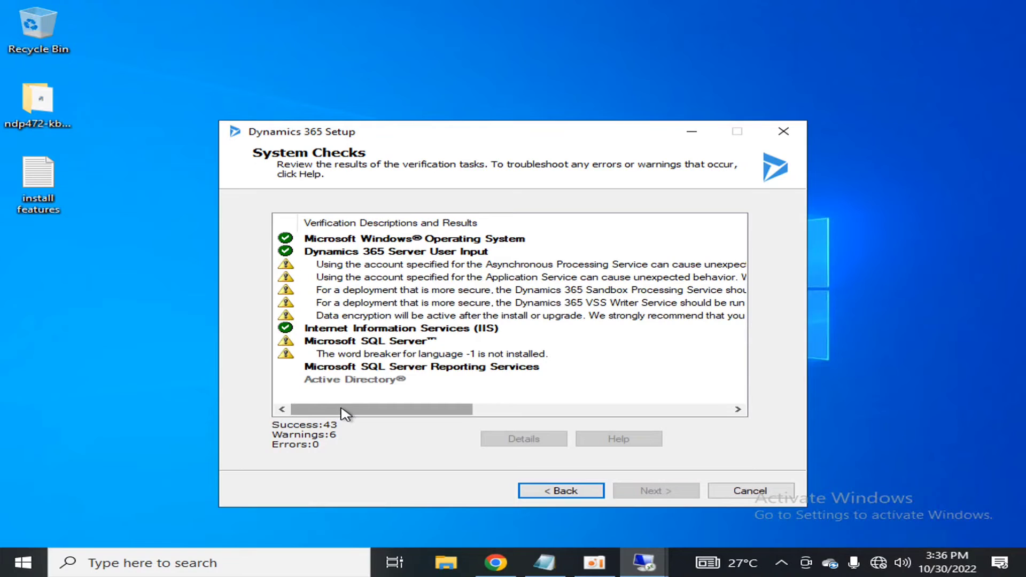
drag(345, 414, 385, 411)
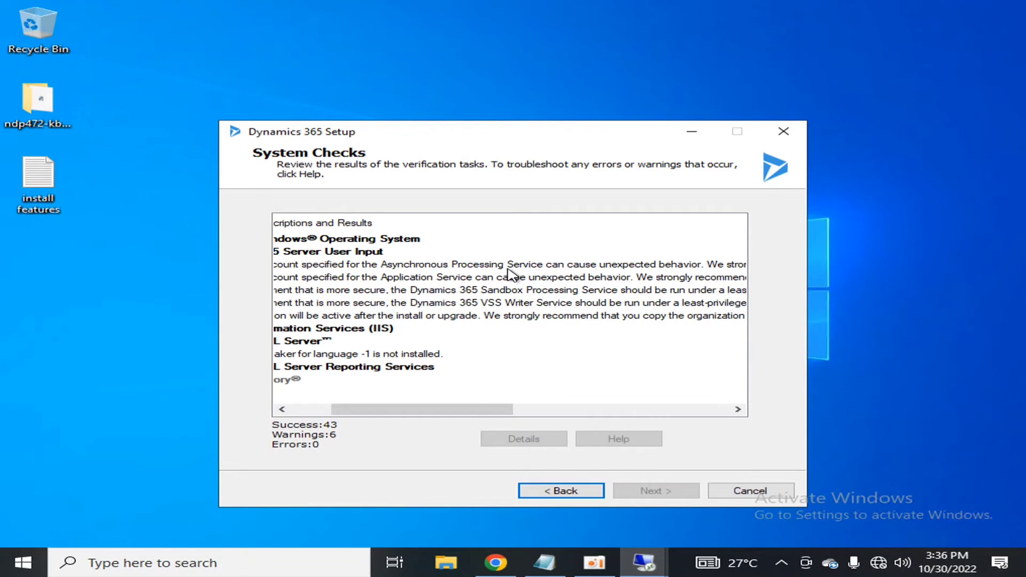
drag(458, 412, 414, 415)
click(598, 354)
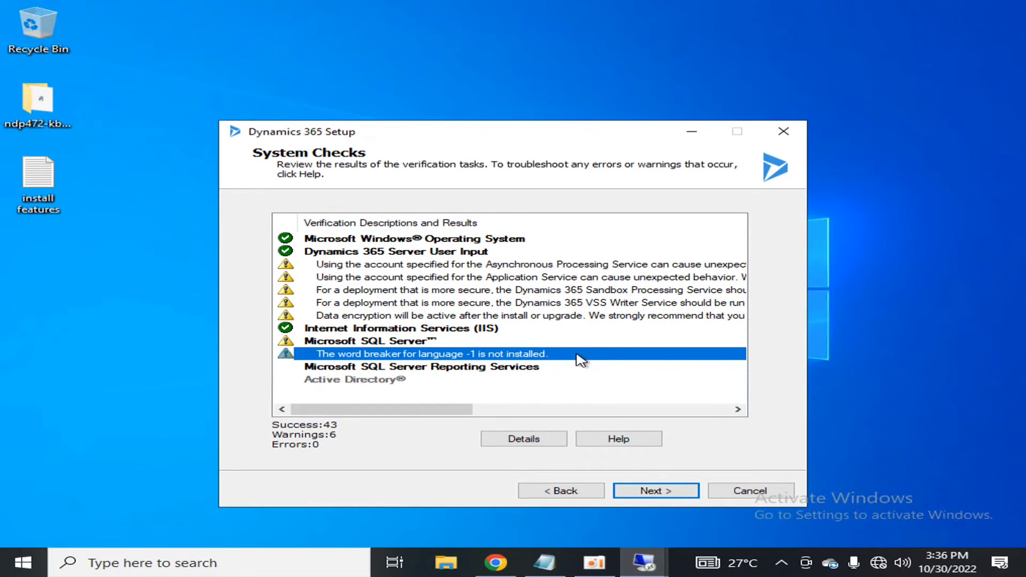
click(562, 490)
- Step back through the earlier setup pages to Specify Service Accounts
click(567, 494)
click(565, 492)
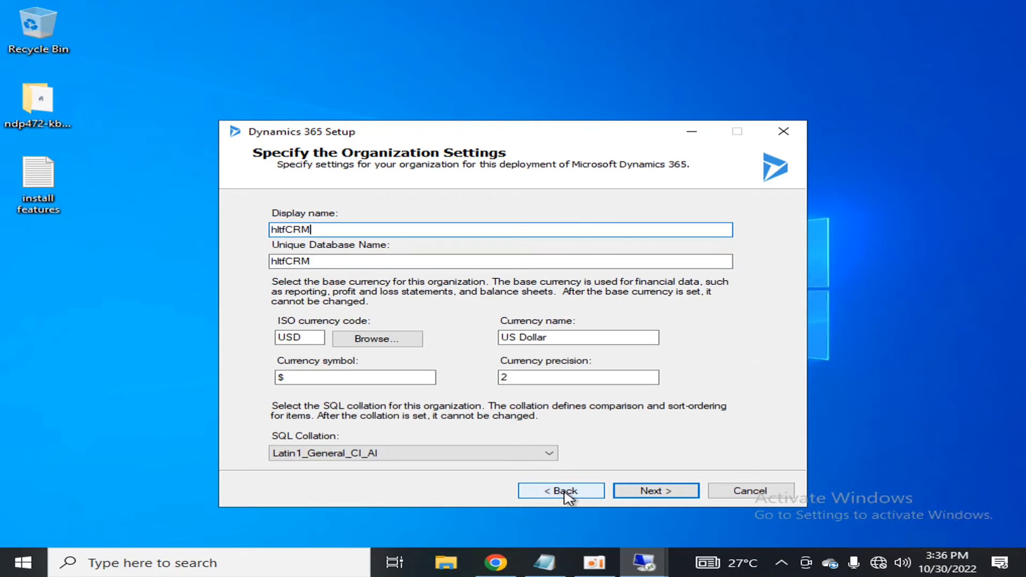
click(566, 492)
click(566, 491)
click(567, 492)
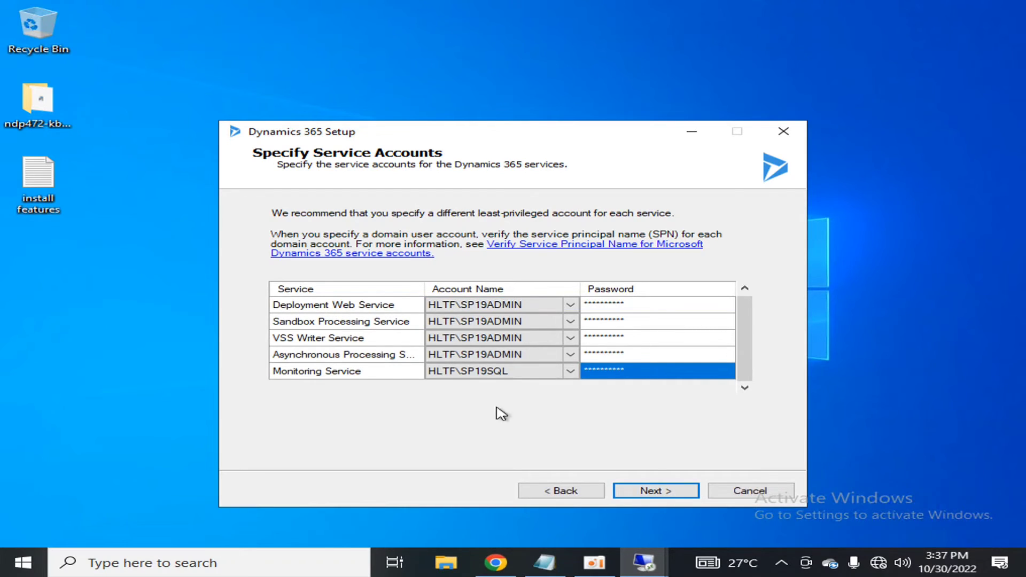
- Advance through every page again, rerunning system checks to 48 successes and 0 errors
click(652, 498)
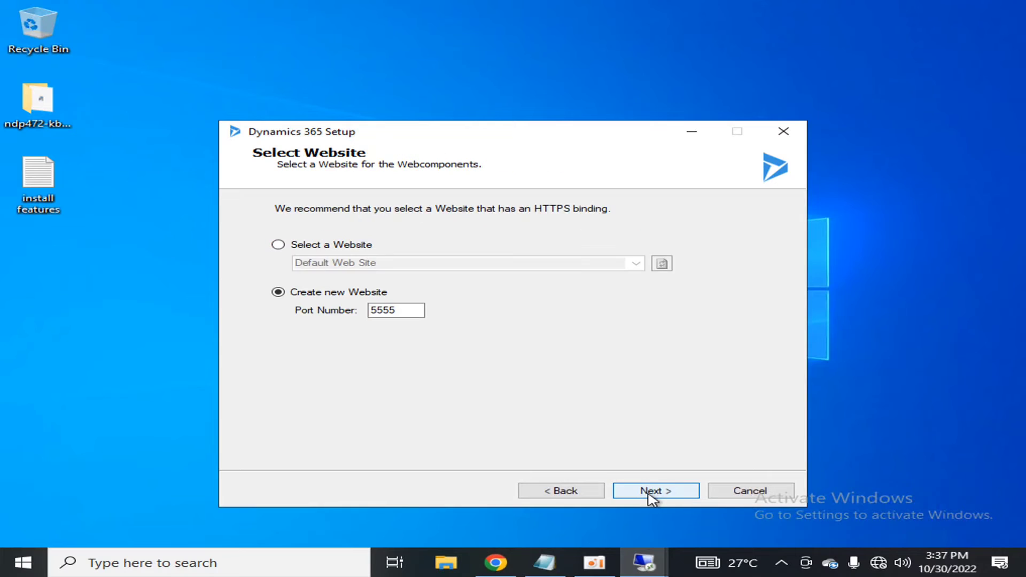
click(652, 498)
click(652, 490)
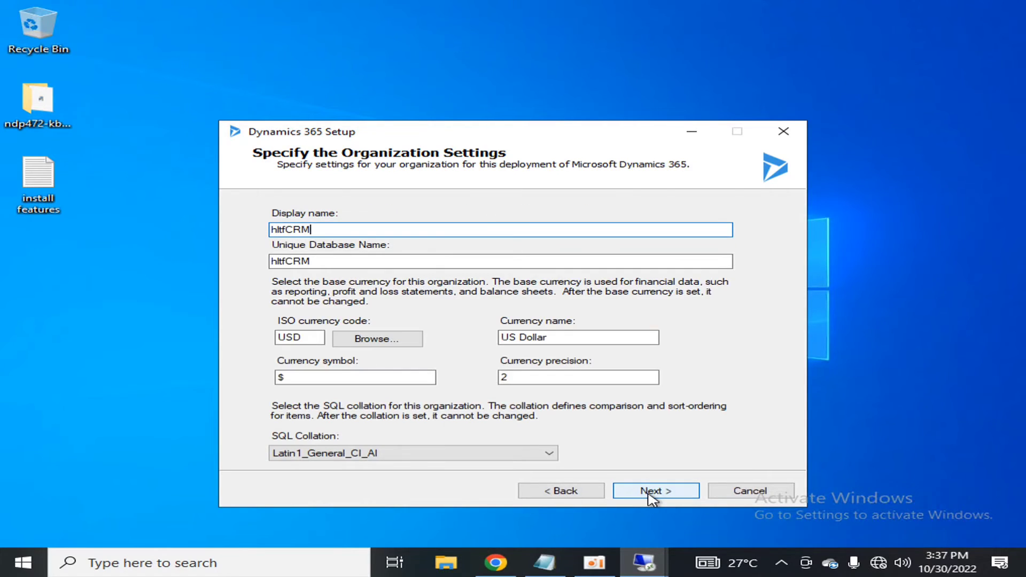
click(652, 491)
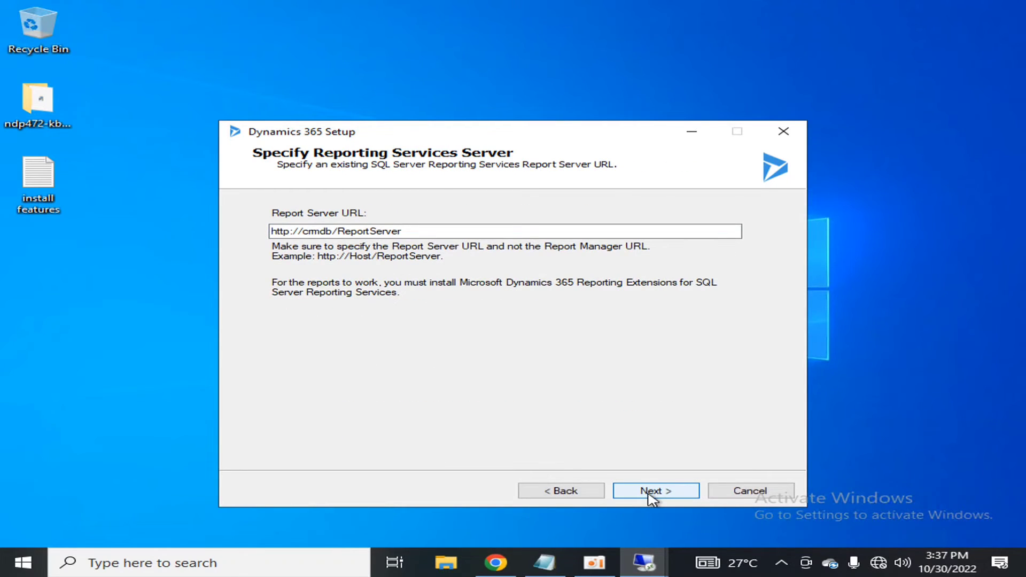
click(652, 490)
click(651, 491)
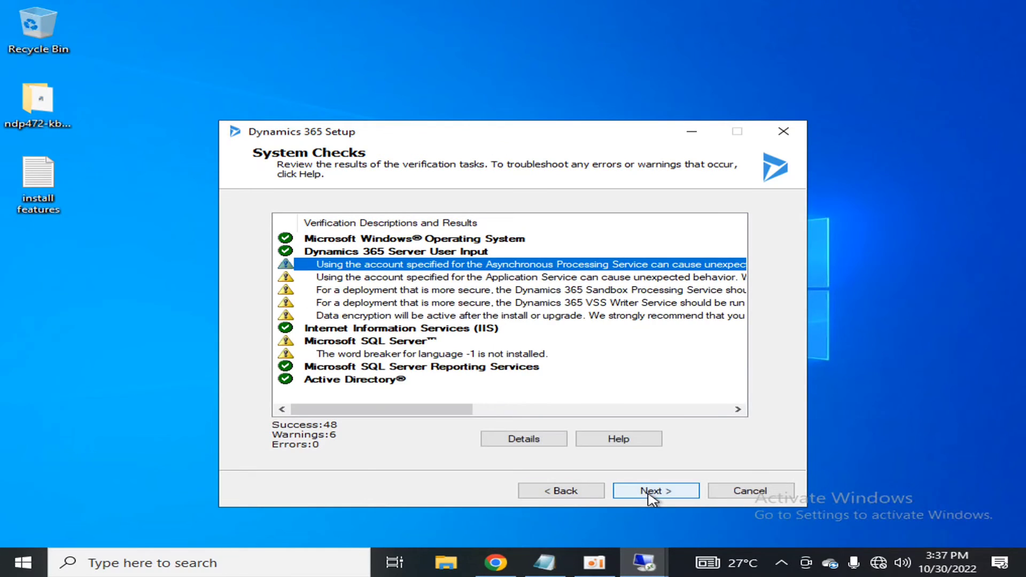
- Pass the service disruption warning, install Dynamics 365 Server, finish, and restart the server
click(652, 490)
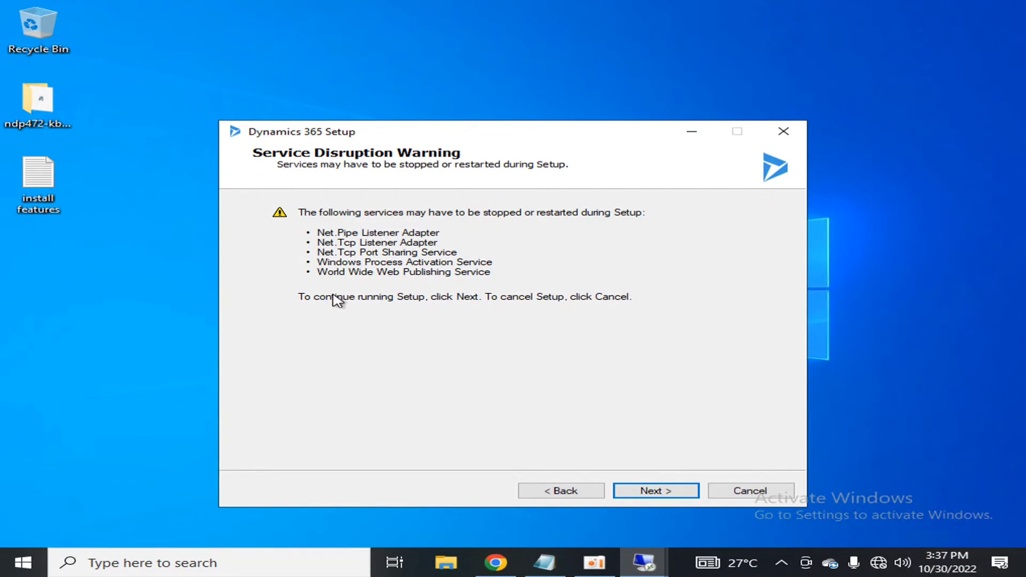
click(665, 492)
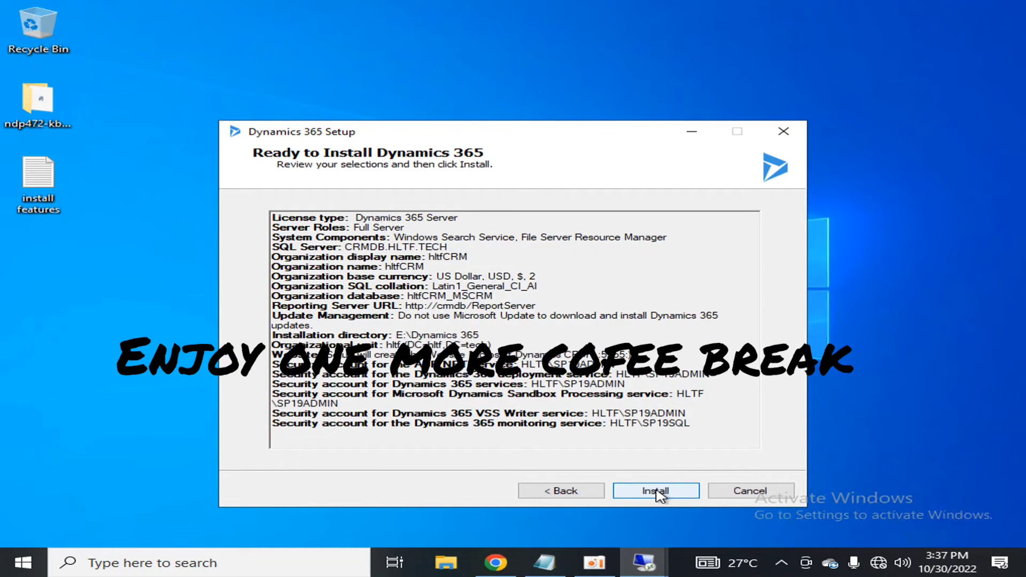
click(657, 492)
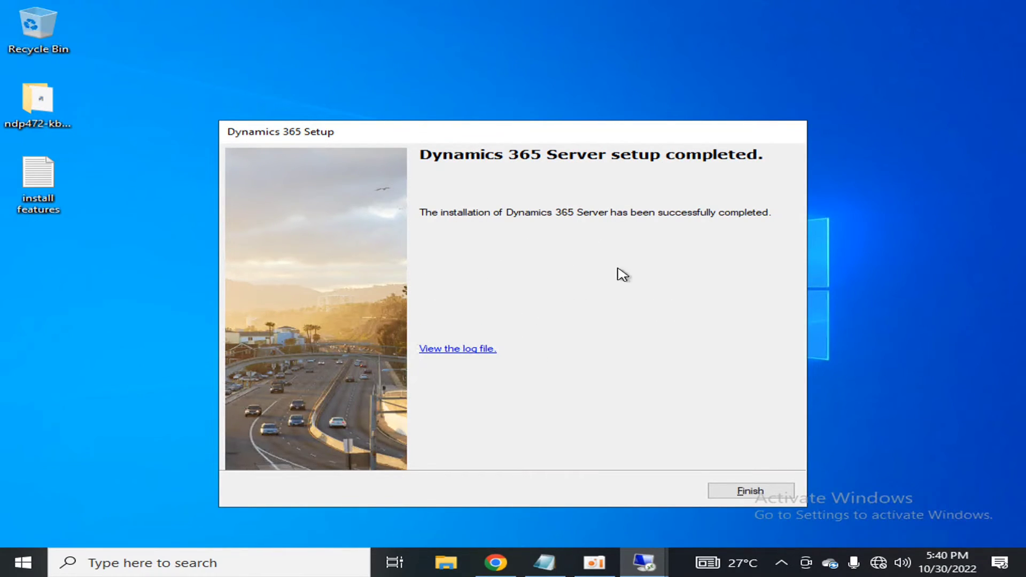
click(747, 493)
click(12, 561)
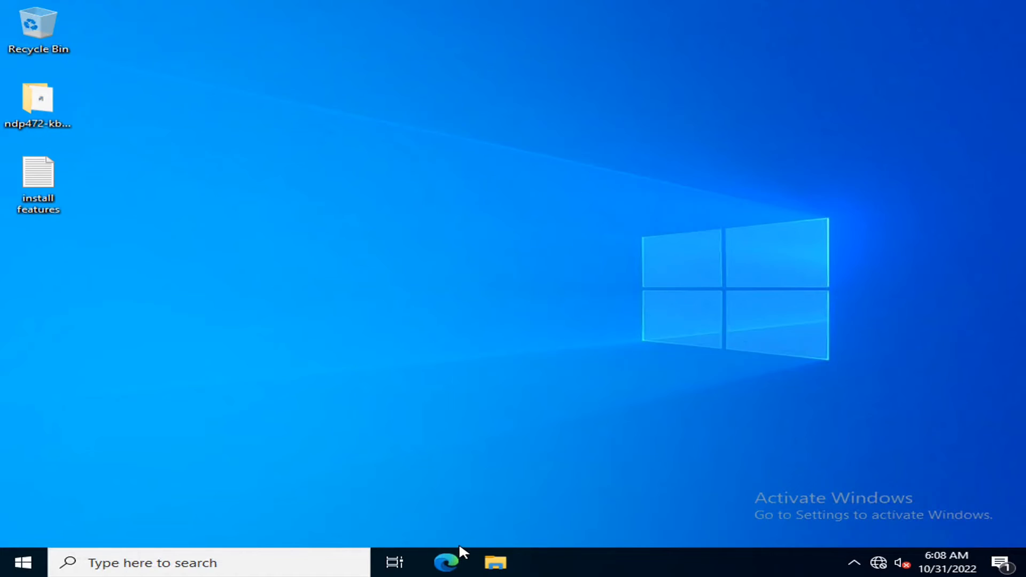
- Launch IIS Manager by searching 'iis' from the Start menu
click(29, 556)
text(iis)
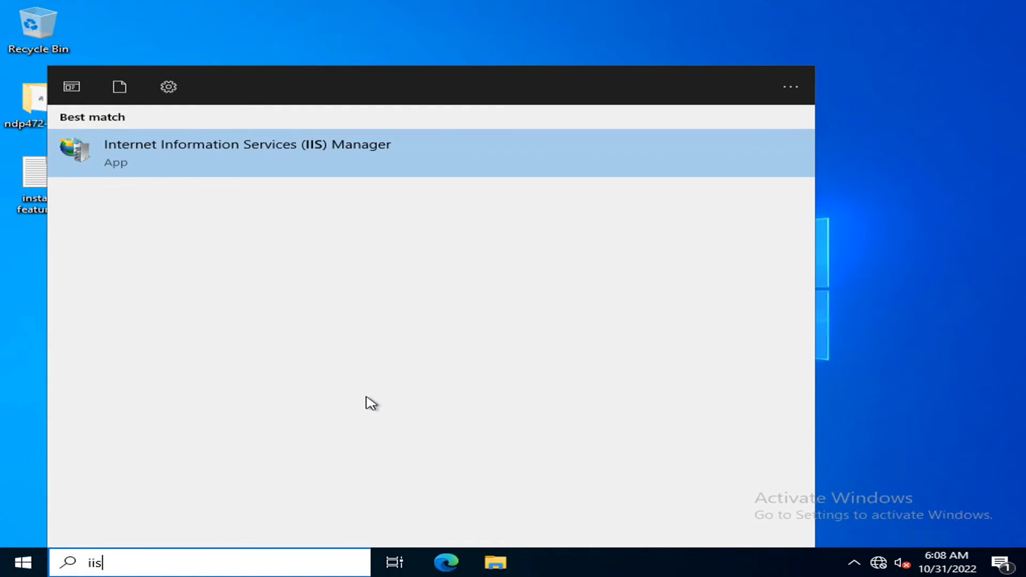
key(Return)
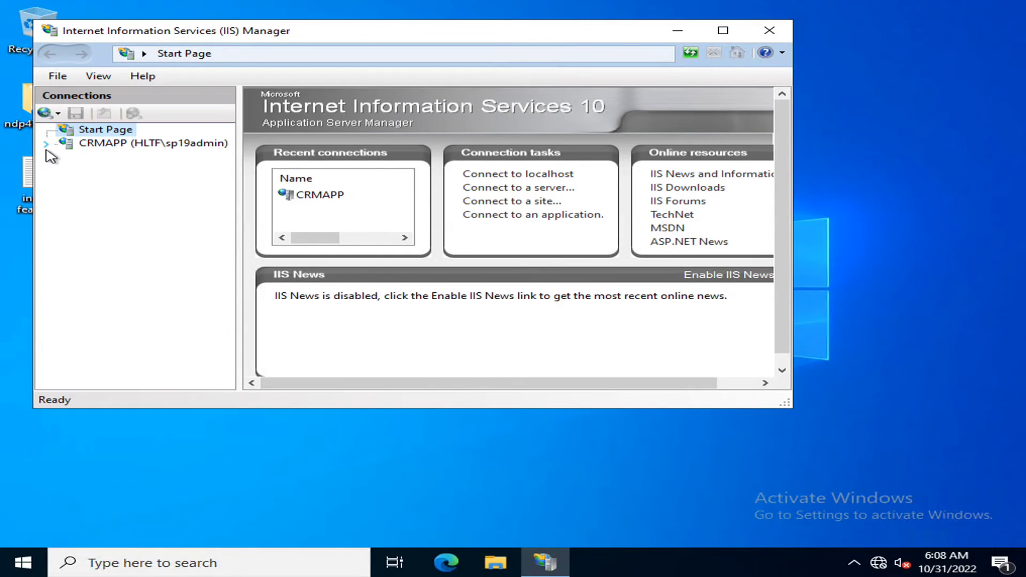
- Browse the Microsoft Dynamics CRM site under CRMAPP > Sites on port 5555, then minimize IIS Manager
click(51, 143)
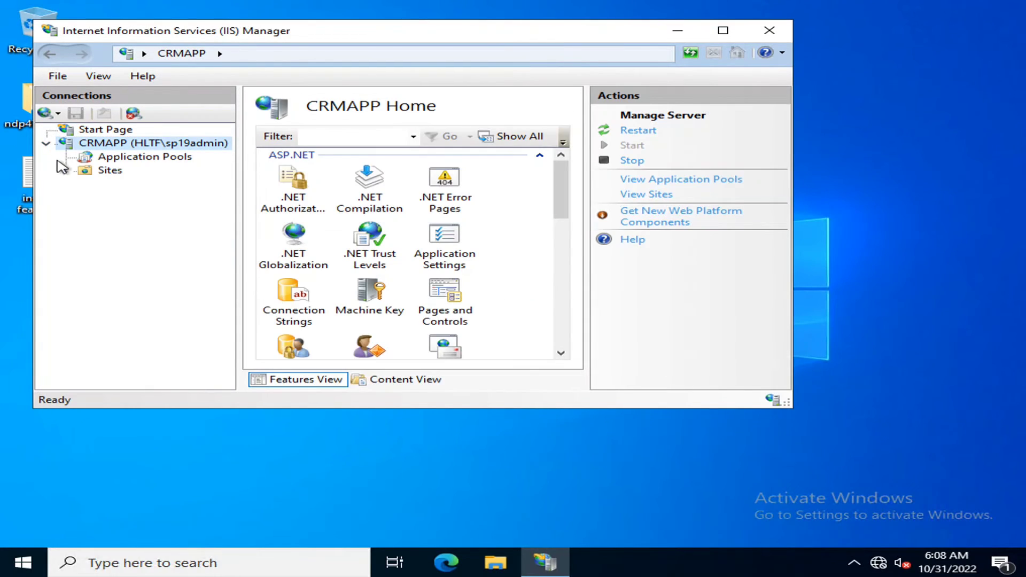
click(64, 169)
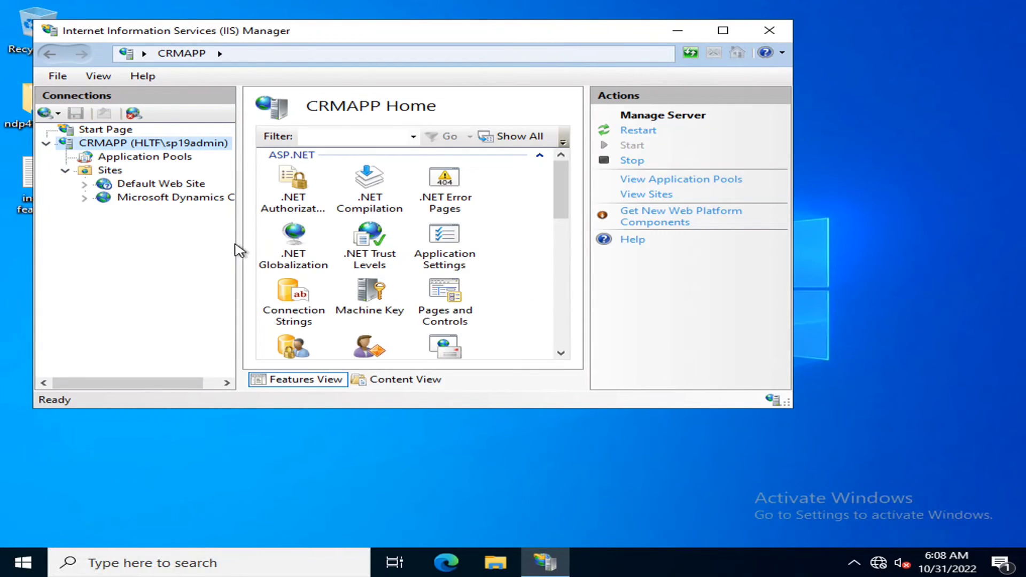
drag(239, 243, 362, 243)
click(211, 199)
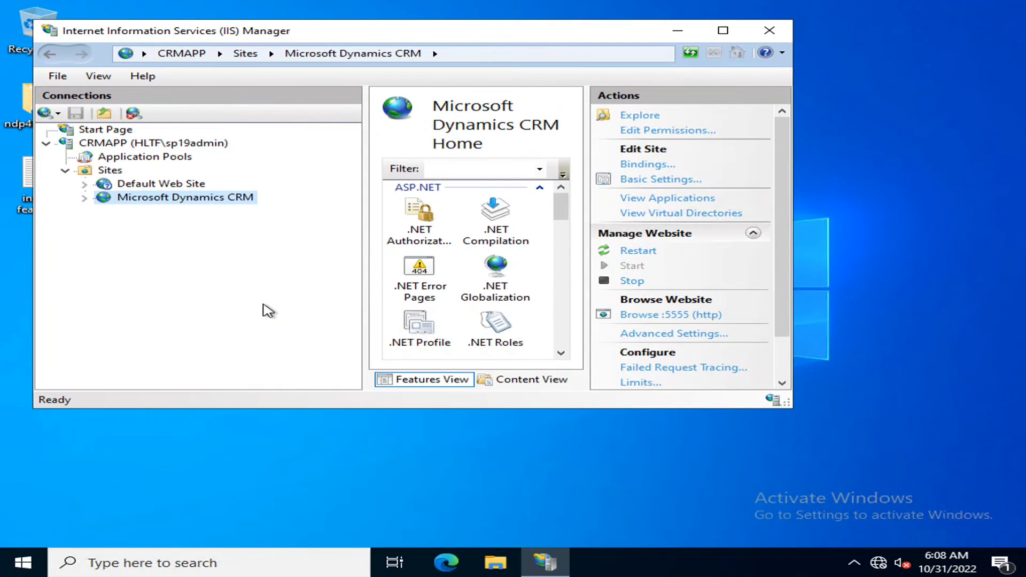
click(625, 316)
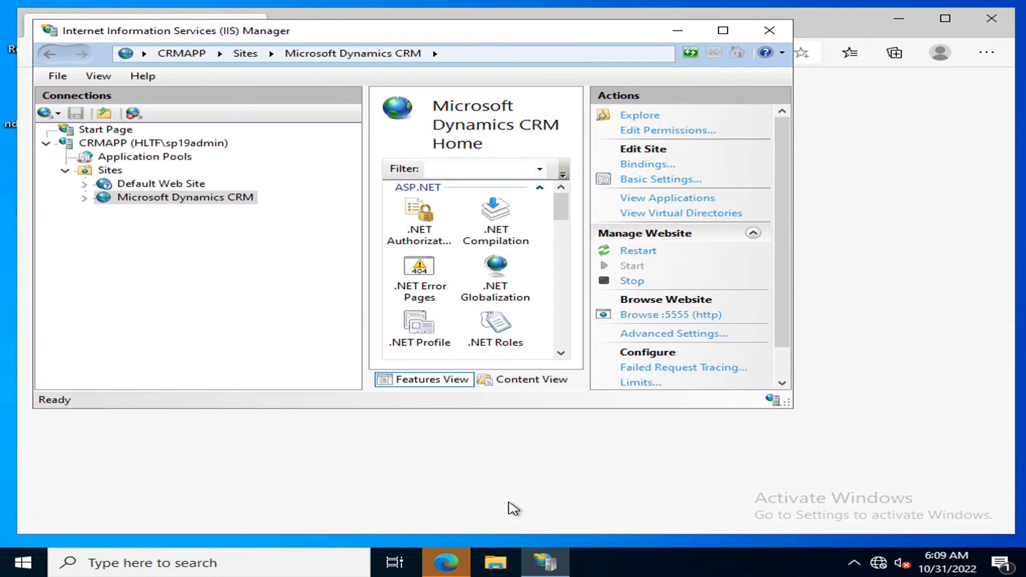
click(677, 32)
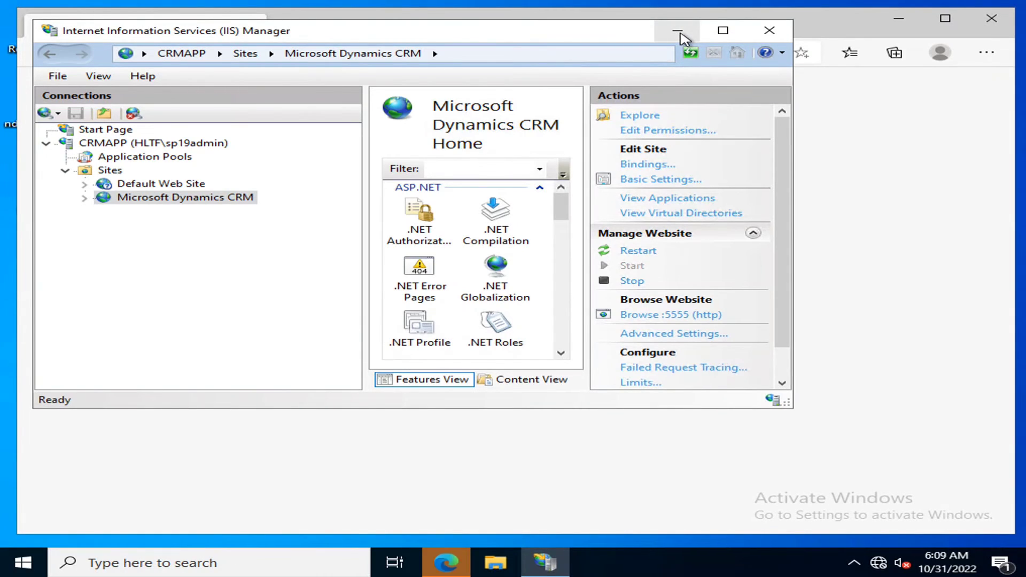
- Maximize Edge and turn off the Explore Dynamics 365 welcome tour with Don't show this again
click(945, 19)
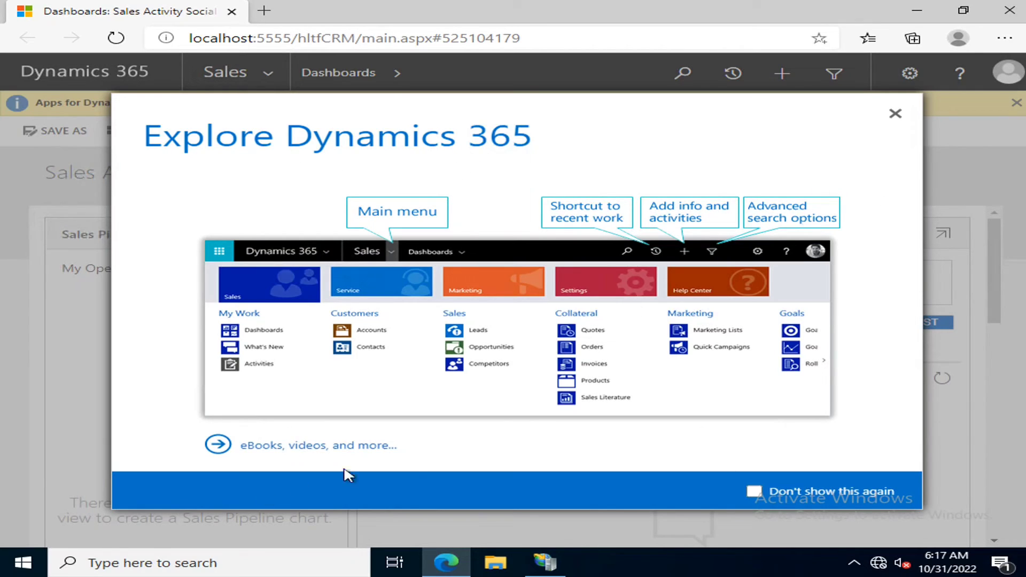
click(754, 491)
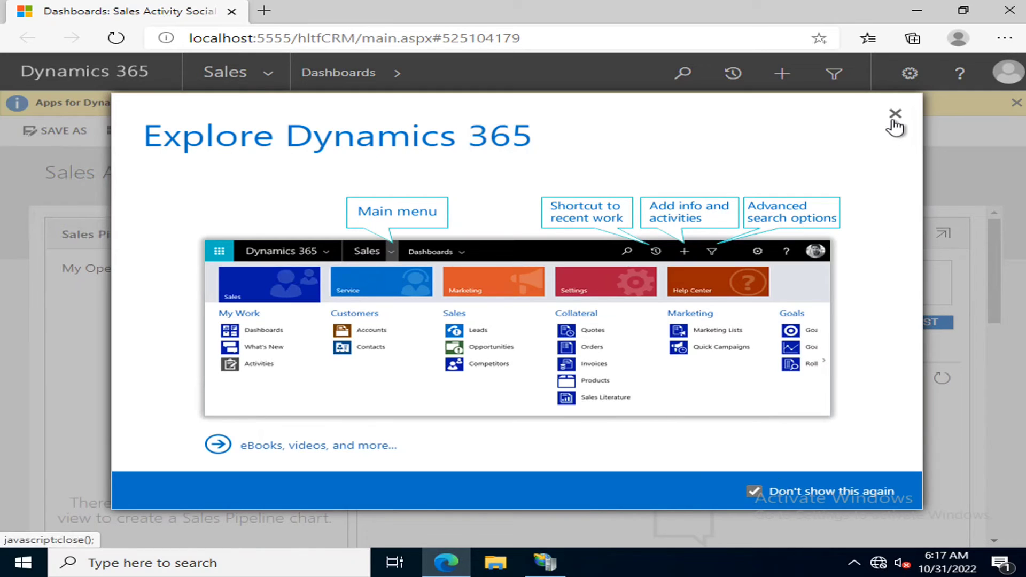
click(894, 114)
- Check the version and hltfCRM organization in About Dynamics 365, then dismiss the Apps banner
click(911, 73)
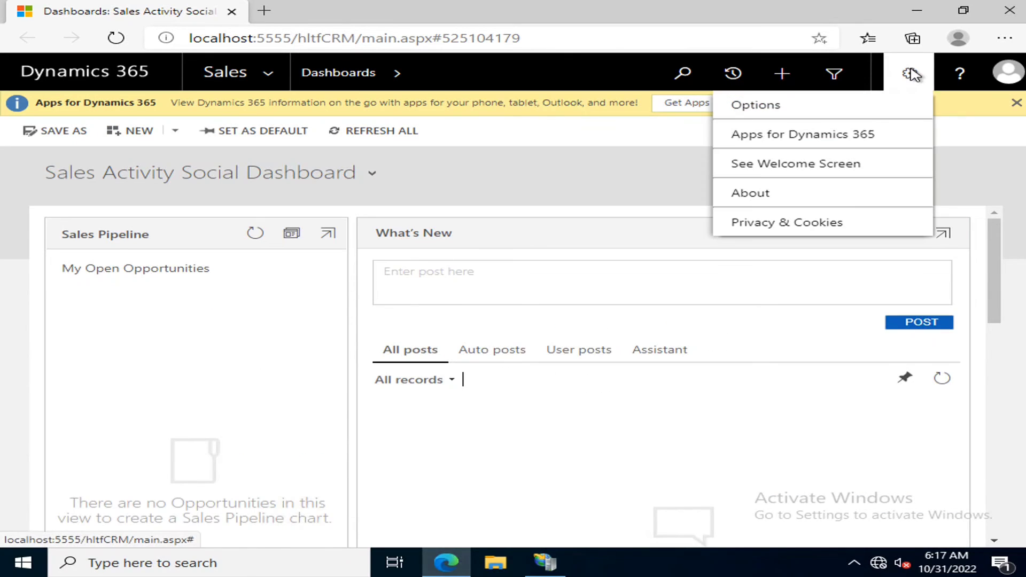
click(812, 166)
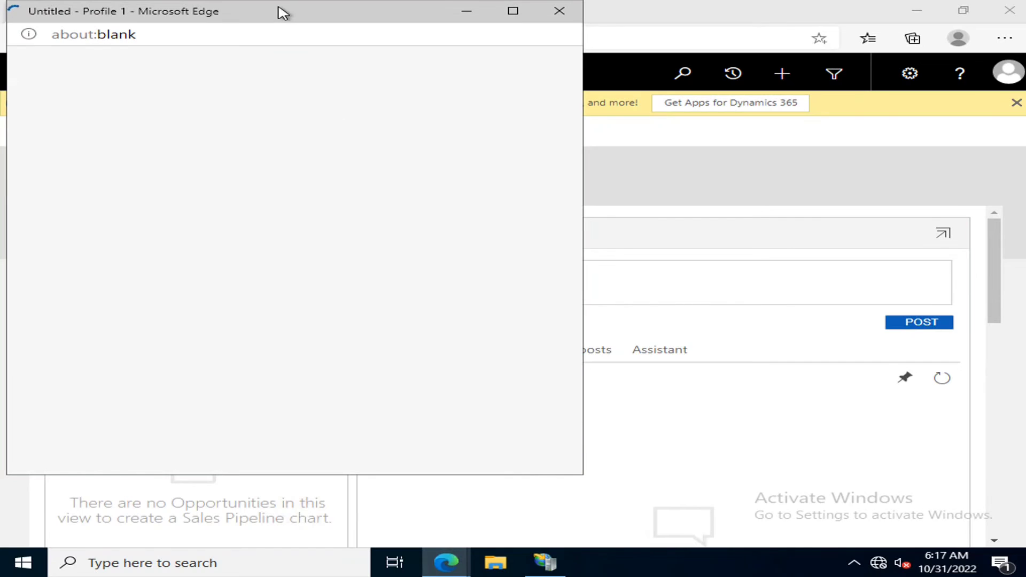
drag(284, 11, 420, 63)
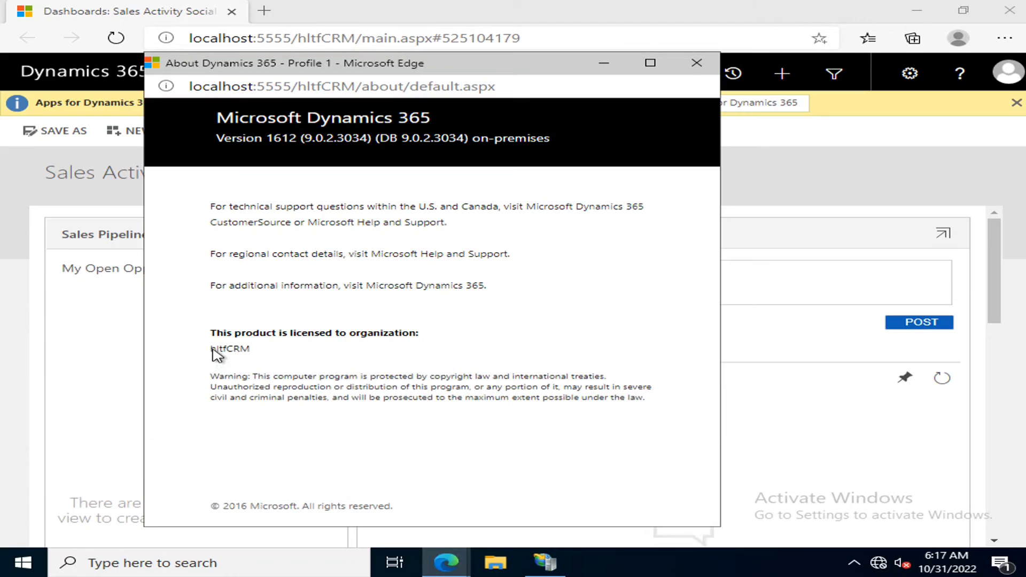
drag(214, 353, 253, 356)
click(271, 356)
click(695, 64)
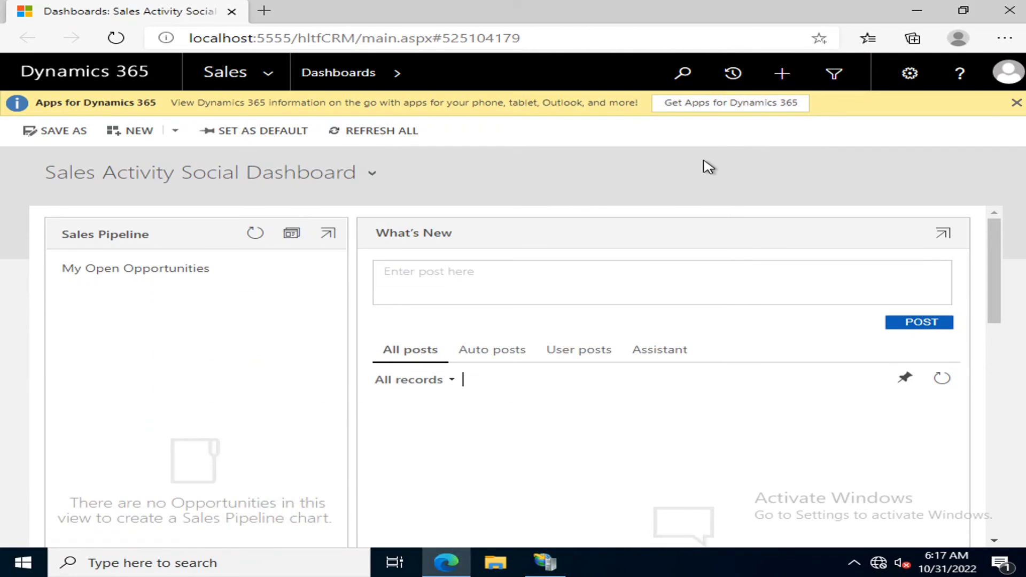
click(1015, 104)
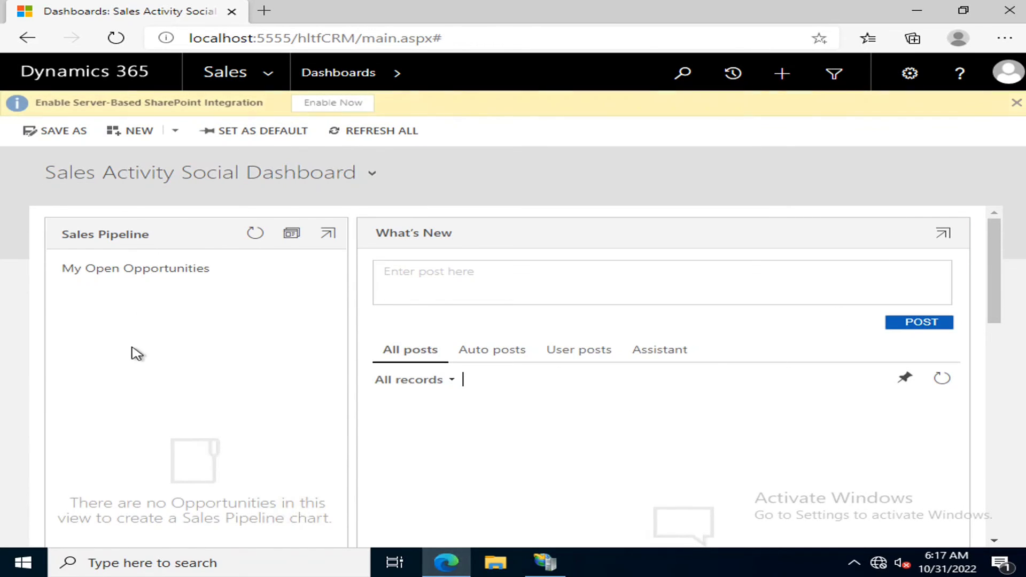
- Go to the My Open Leads list from the Sales navigation menu
click(119, 71)
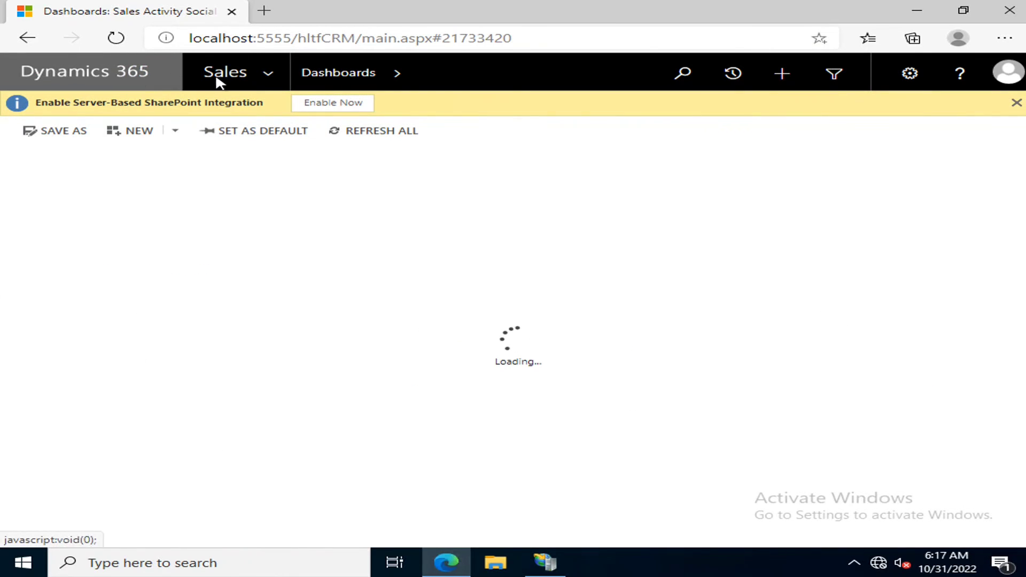
click(268, 72)
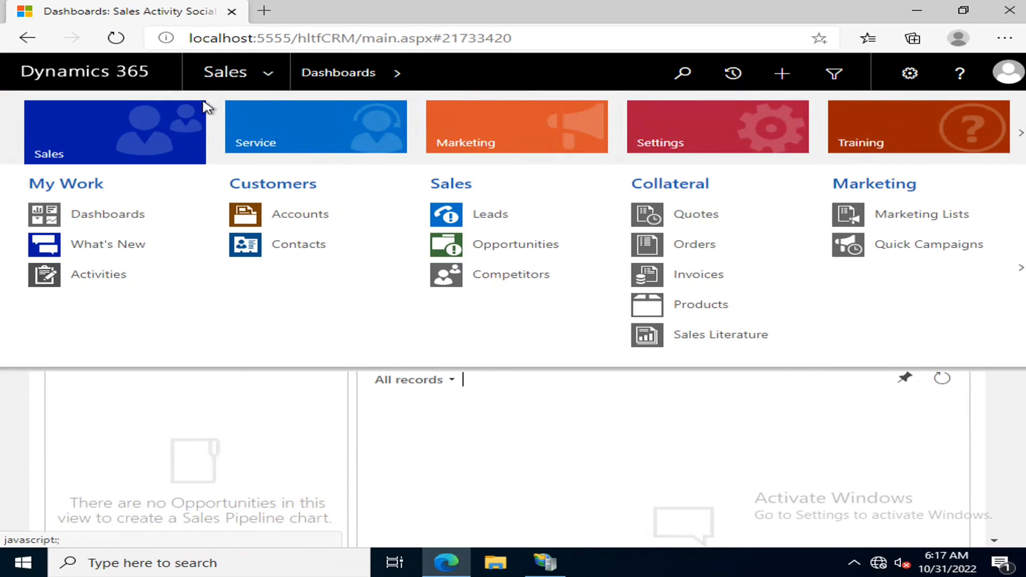
click(497, 216)
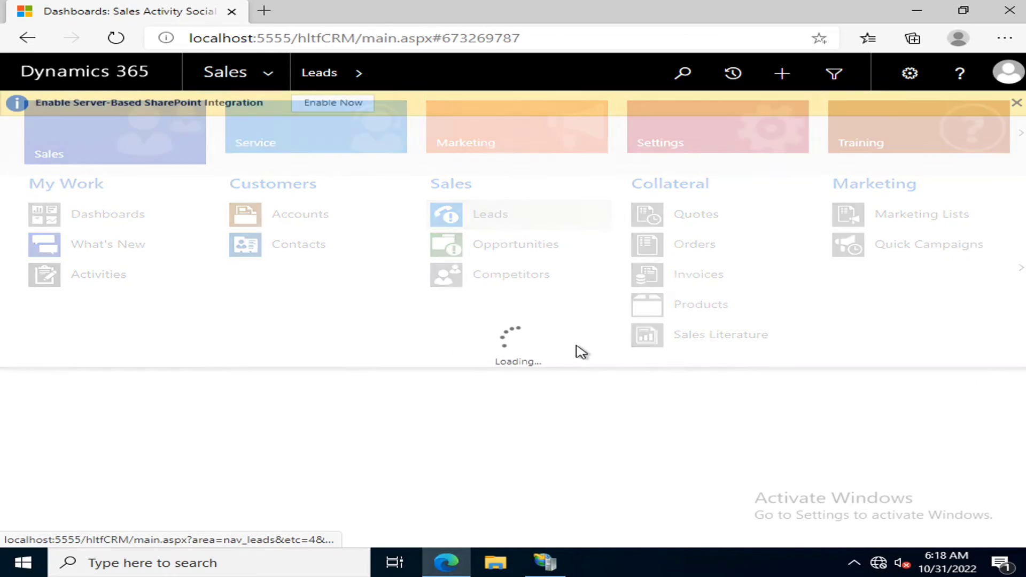
- Switch the navigation to Settings and open Customizations
click(268, 73)
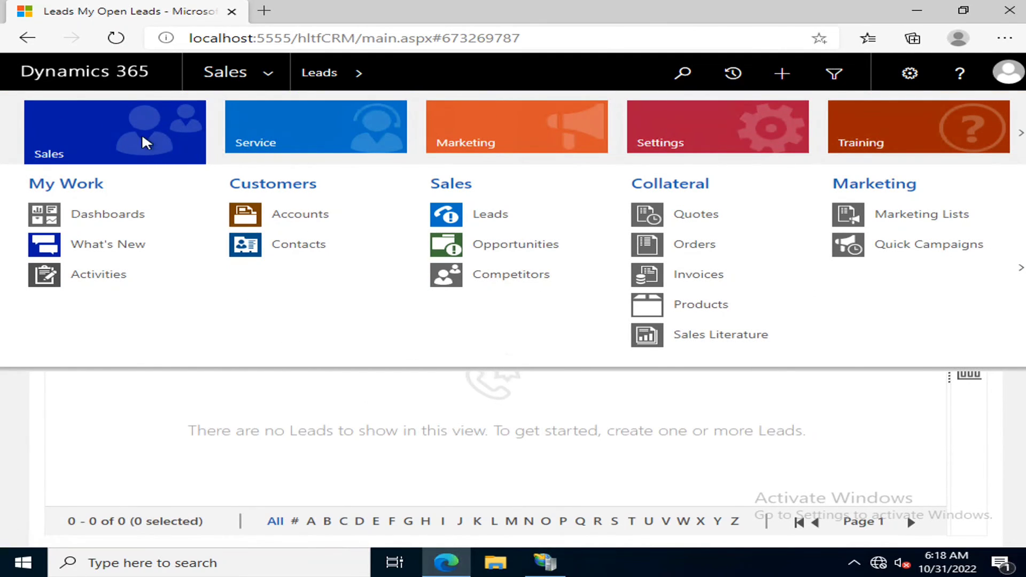
click(728, 128)
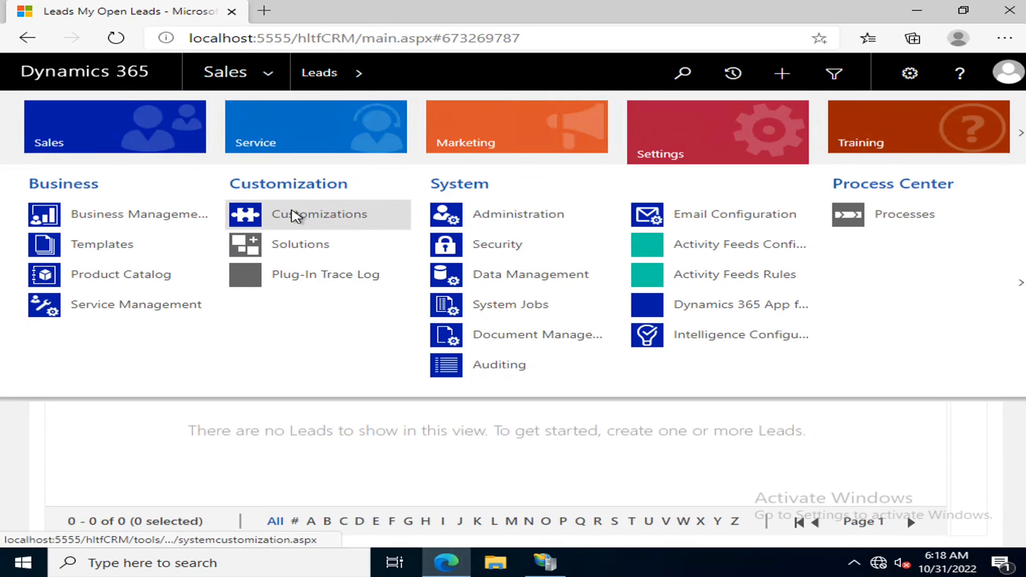
click(296, 216)
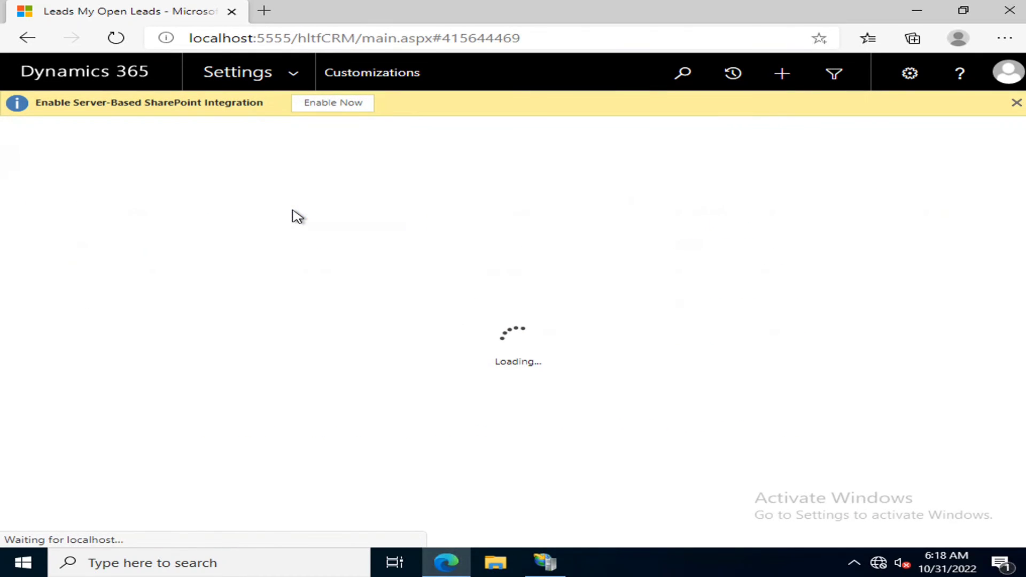